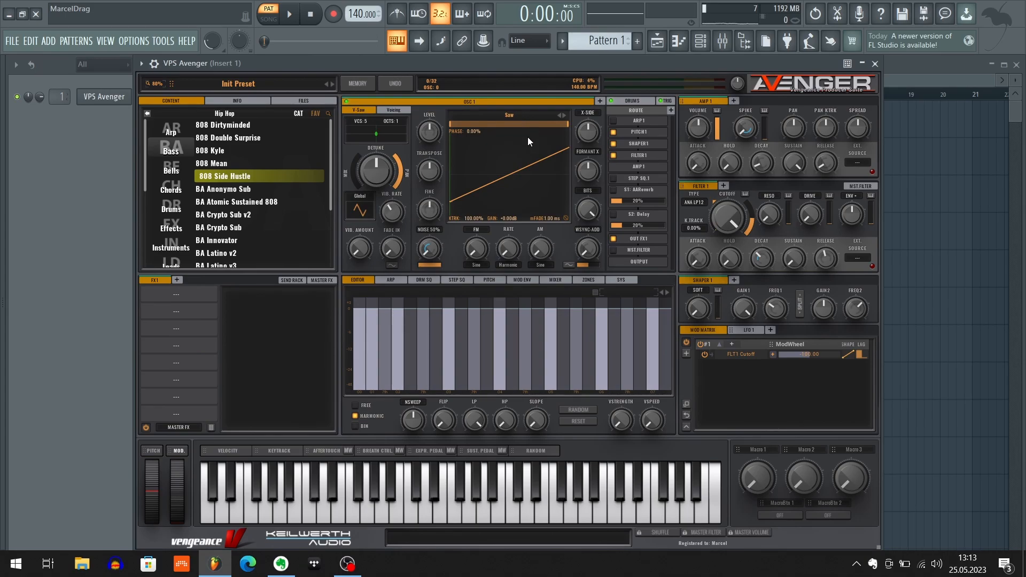
- Reduce oscillator 1's Saw wave to only its first harmonic in the spectral editor and audition a note
{"action": "scroll", "coordinate": [528, 117], "scroll_direction": "down", "scroll_amount": 2}
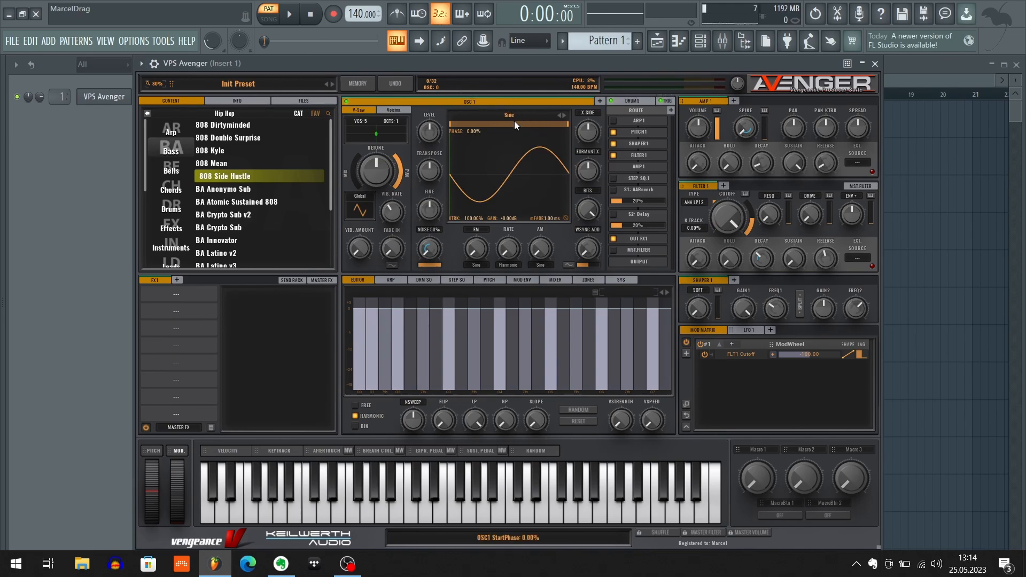
{"action": "scroll", "coordinate": [521, 117], "scroll_direction": "up", "scroll_amount": 2}
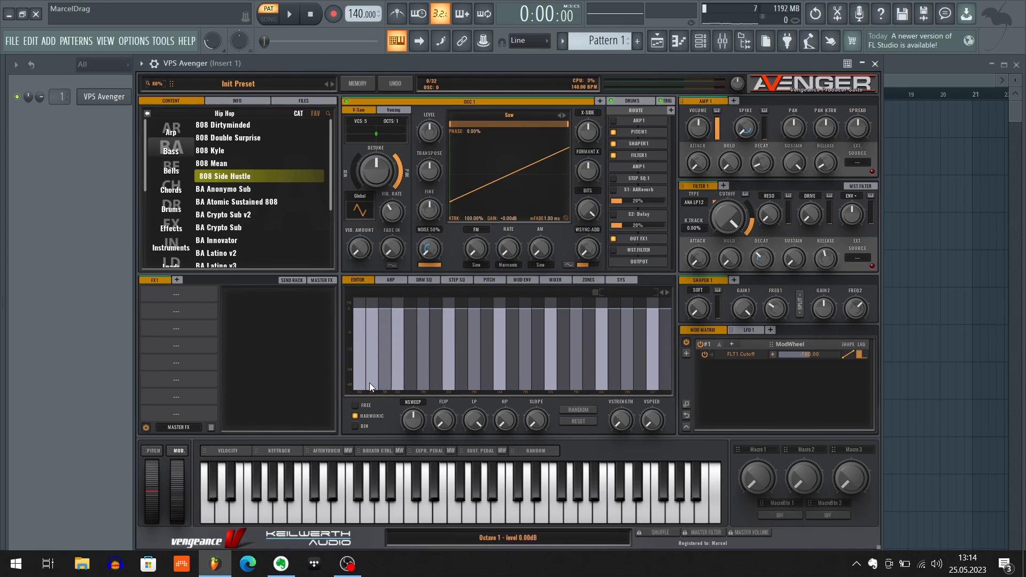
{"action": "mouse_move", "coordinate": [370, 383]}
{"action": "left_mouse_down"}
{"action": "mouse_move", "coordinate": [372, 410]}
{"action": "mouse_move", "coordinate": [724, 485]}
{"action": "left_mouse_up"}
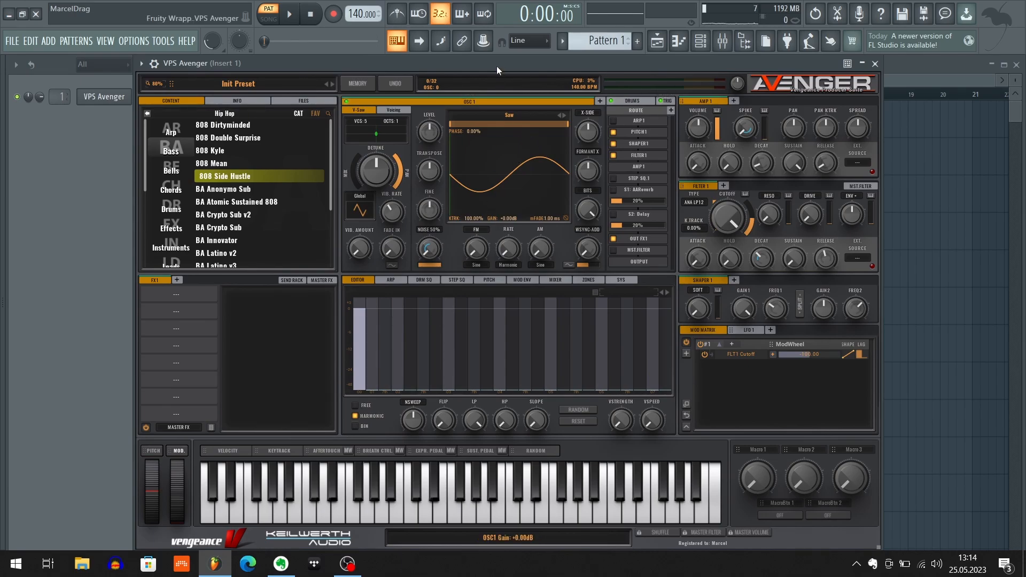
{"action": "key", "text": "c"}
{"action": "key", "text": "c"}
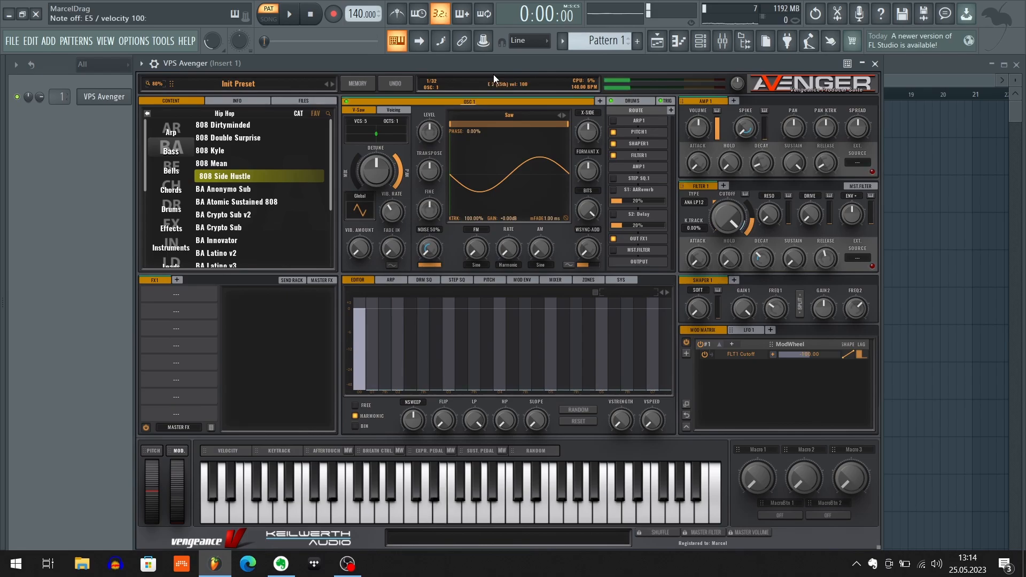
{"action": "key", "text": "c"}
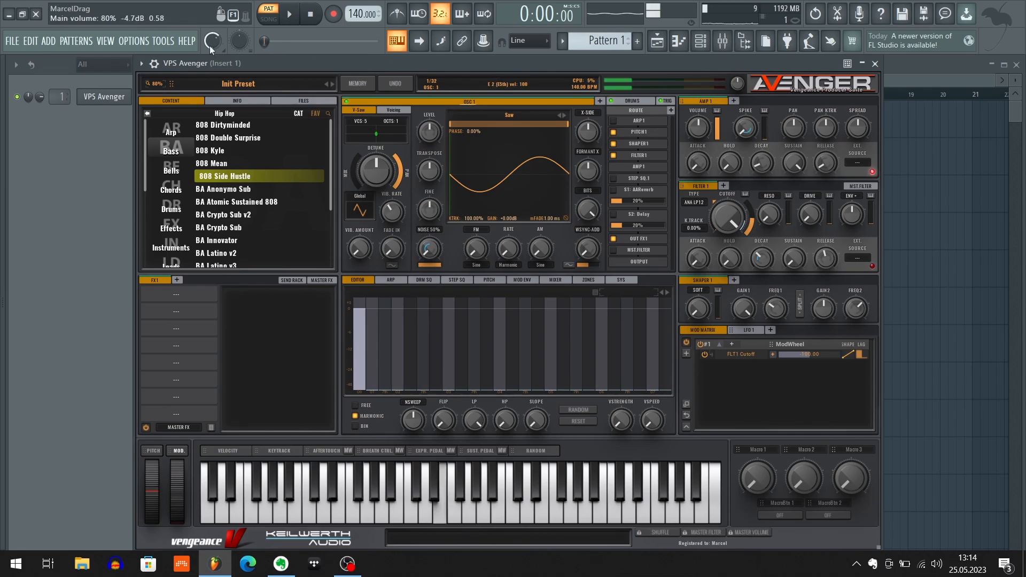
{"action": "key", "text": "c"}
{"action": "key", "text": "c"}
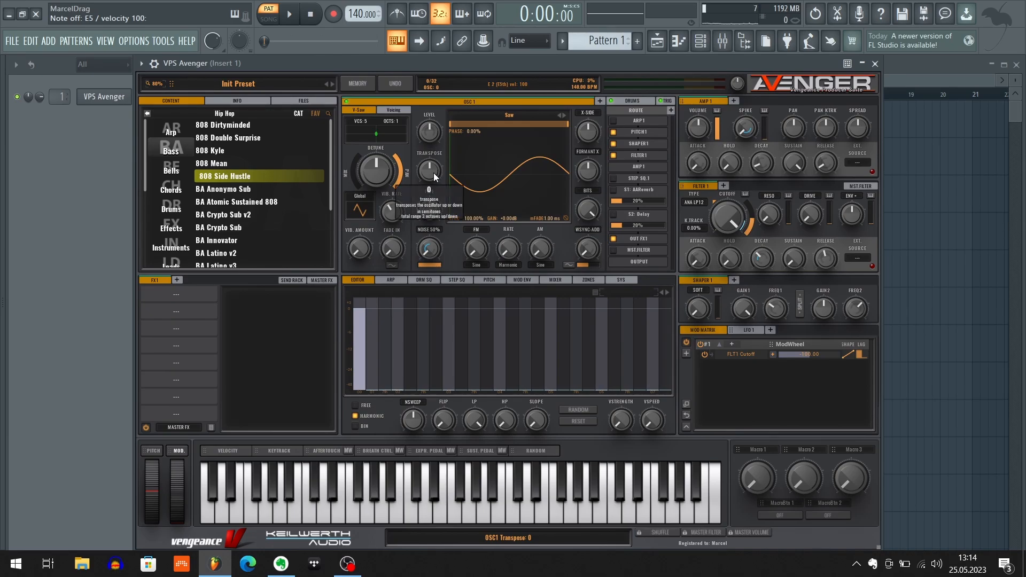
- Transpose oscillator 1 down and audition the lower note several times
{"action": "scroll", "coordinate": [434, 173], "scroll_direction": "down", "scroll_amount": 4}
{"action": "key", "text": "c"}
{"action": "key", "text": "c"}
{"action": "key", "text": "c"}
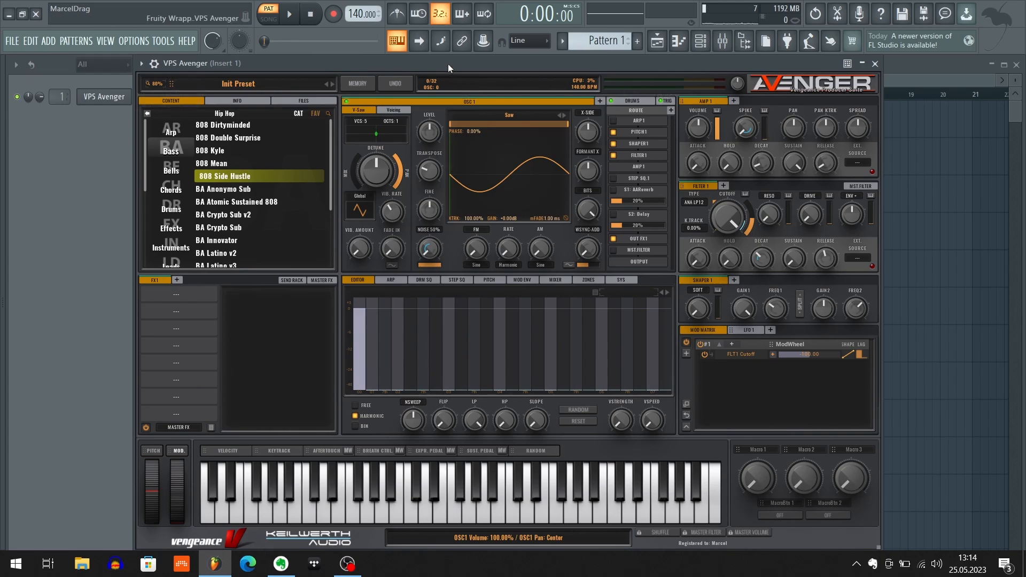
{"action": "key", "text": "c"}
{"action": "key", "text": "c"}
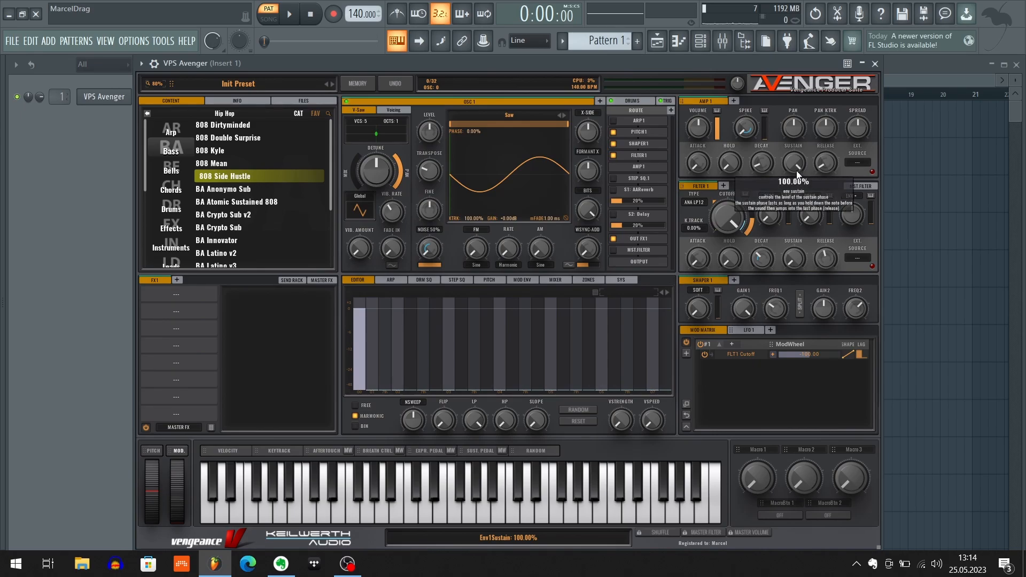
- Bring the Amp 1 envelope's sustain fully down and adjust its release time
{"action": "mouse_move", "coordinate": [794, 166]}
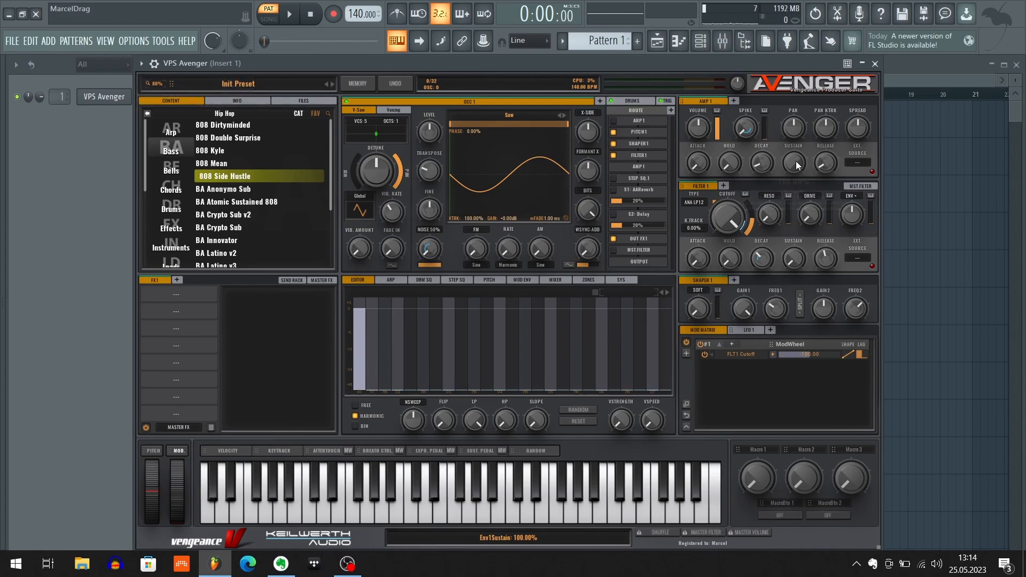
{"action": "left_click_drag", "start_coordinate": [796, 162], "coordinate": [804, 312]}
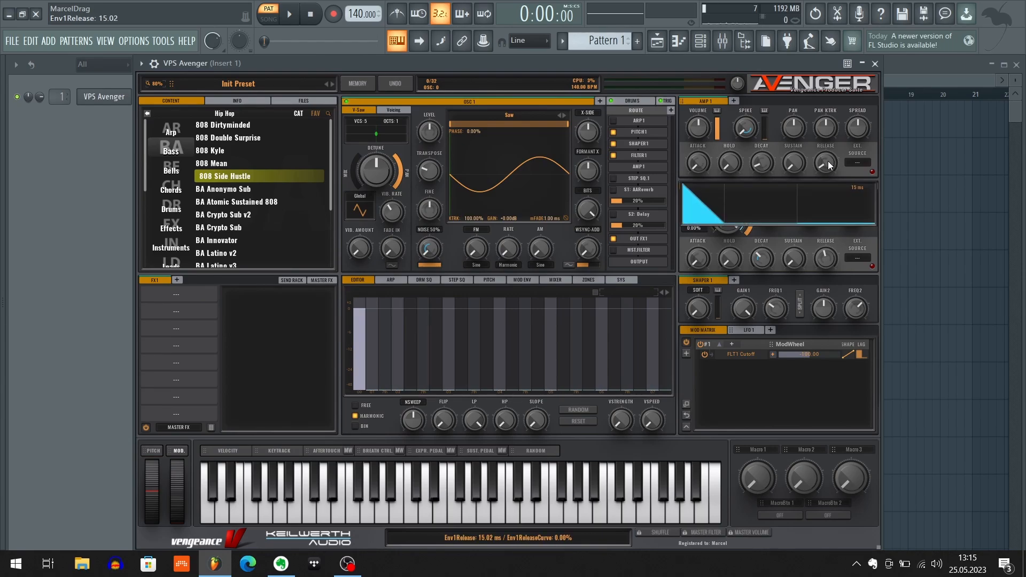
{"action": "scroll", "coordinate": [760, 163], "scroll_direction": "up", "scroll_amount": 5}
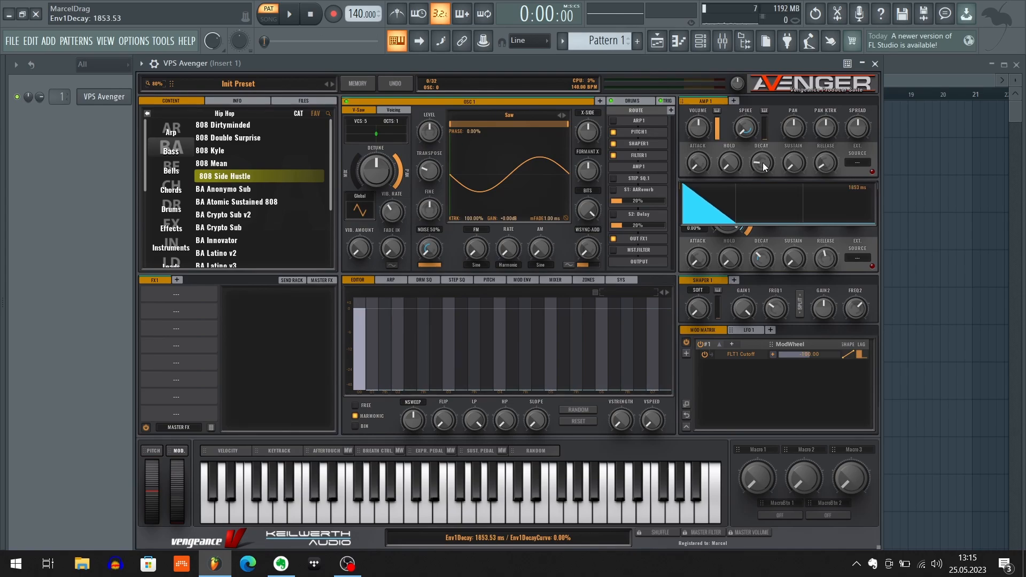
- Lengthen the Amp 1 envelope's decay to about 2416 ms while auditioning the note
{"action": "scroll", "coordinate": [762, 162], "scroll_direction": "up", "scroll_amount": 3}
{"action": "scroll", "coordinate": [762, 164], "scroll_direction": "up", "scroll_amount": 2}
{"action": "key", "text": "e"}
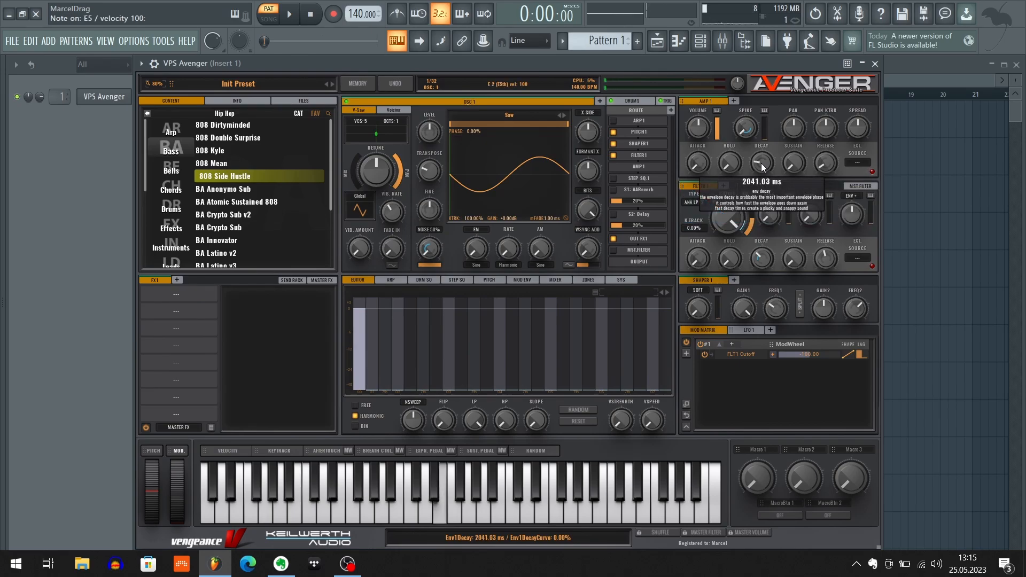
{"action": "scroll", "coordinate": [762, 164], "scroll_direction": "up", "scroll_amount": 3}
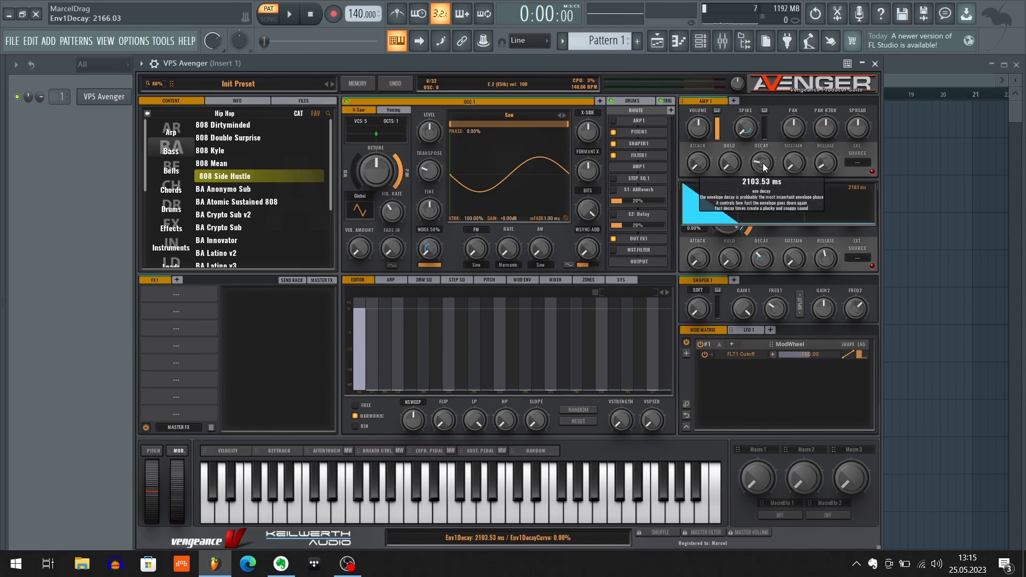
{"action": "key", "text": "e"}
{"action": "key", "text": "e"}
{"action": "key", "text": "e"}
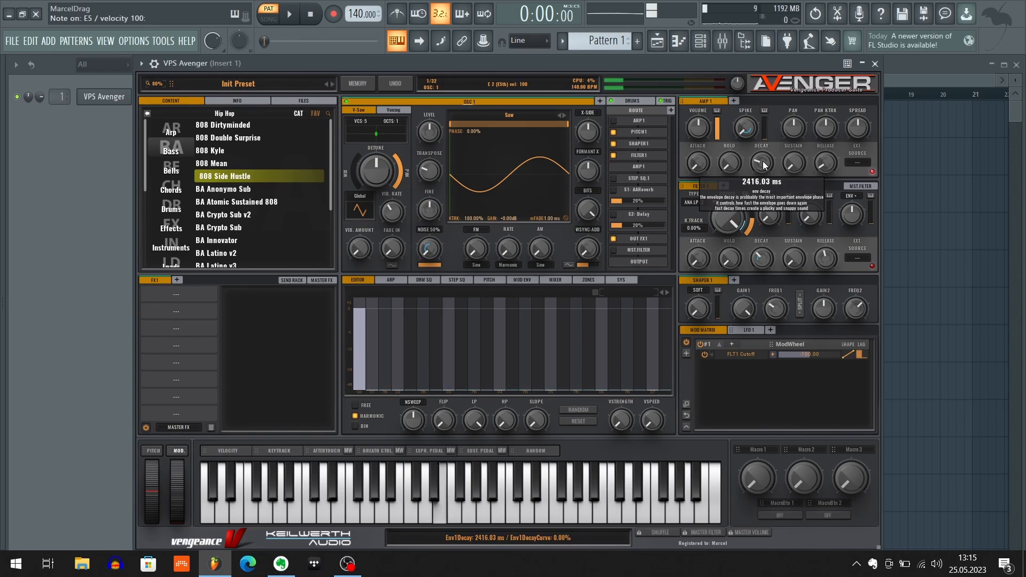
- Raise the synth's master volume to 177.5% and audition the note
{"action": "left_click_drag", "start_coordinate": [741, 82], "coordinate": [746, 61]}
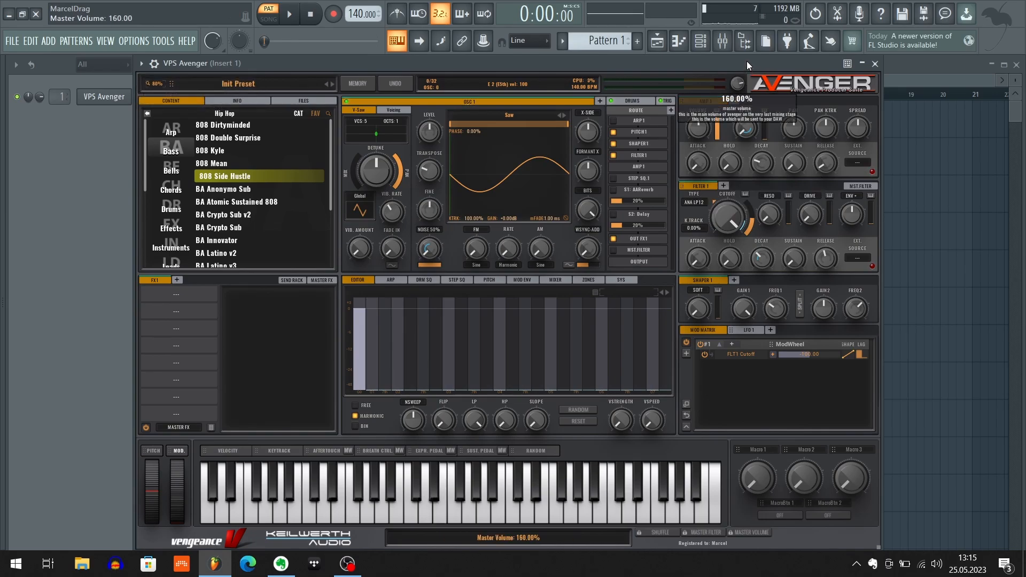
{"action": "key", "text": "e"}
{"action": "key", "text": "e"}
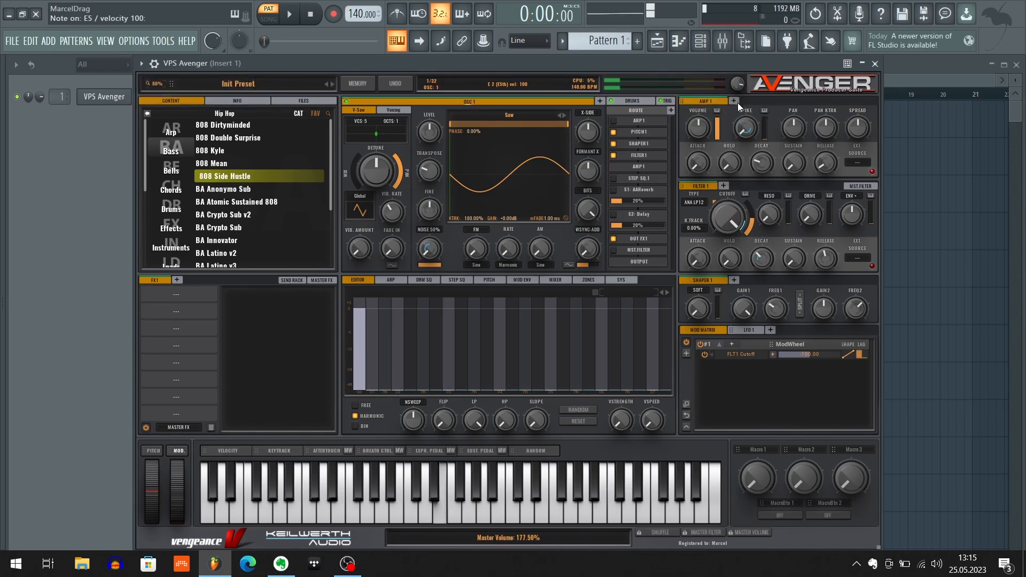
{"action": "mouse_move", "coordinate": [738, 128]}
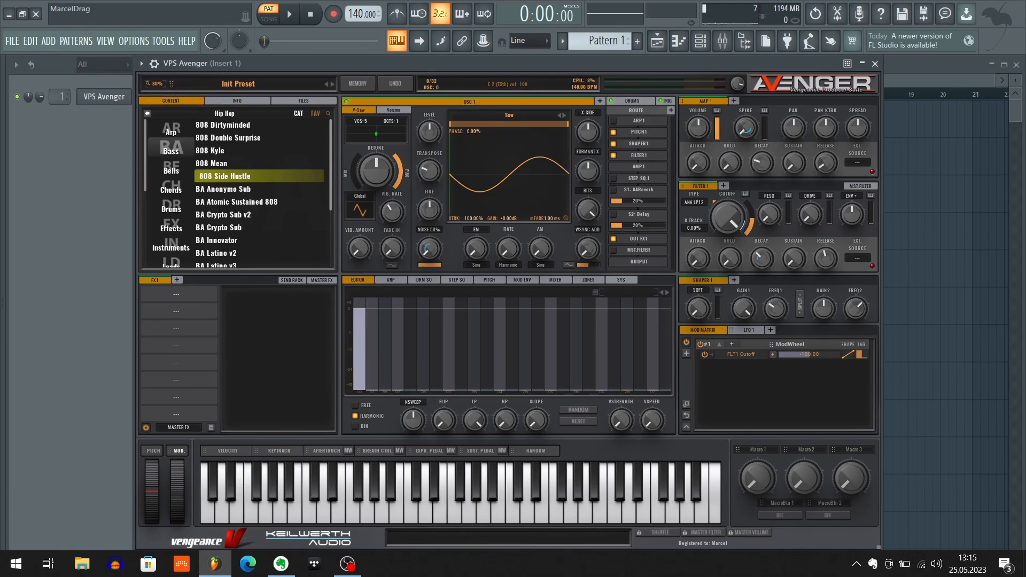
- Add a Distortion effect in the second FX 1 slot and set its level to about 55.62
{"action": "left_click", "coordinate": [175, 314]}
{"action": "left_click", "coordinate": [208, 364]}
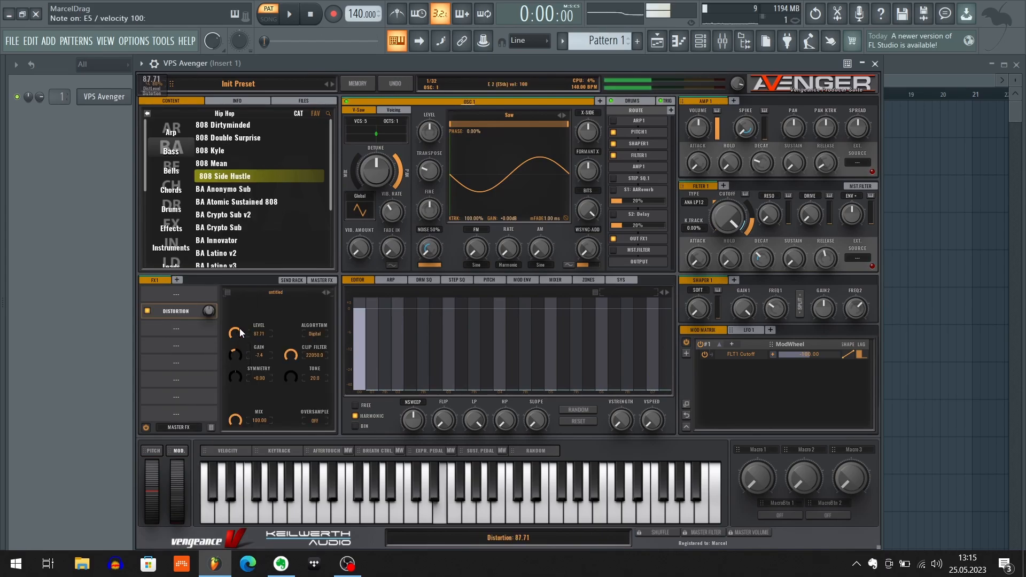
{"action": "mouse_move", "coordinate": [239, 328]}
{"action": "left_mouse_down"}
{"action": "mouse_move", "coordinate": [230, 347]}
{"action": "mouse_move", "coordinate": [239, 322]}
{"action": "mouse_move", "coordinate": [238, 340]}
{"action": "left_mouse_up"}
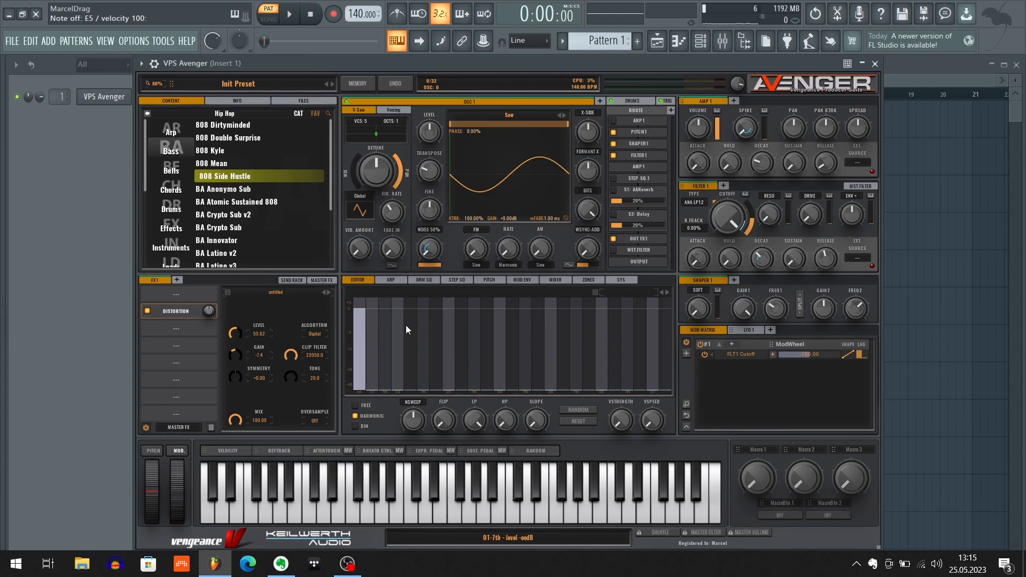
- Shape the Pitch 1 envelope as a curved drop from 100% at the start to 0% at about 77 ms
{"action": "left_click", "coordinate": [495, 283]}
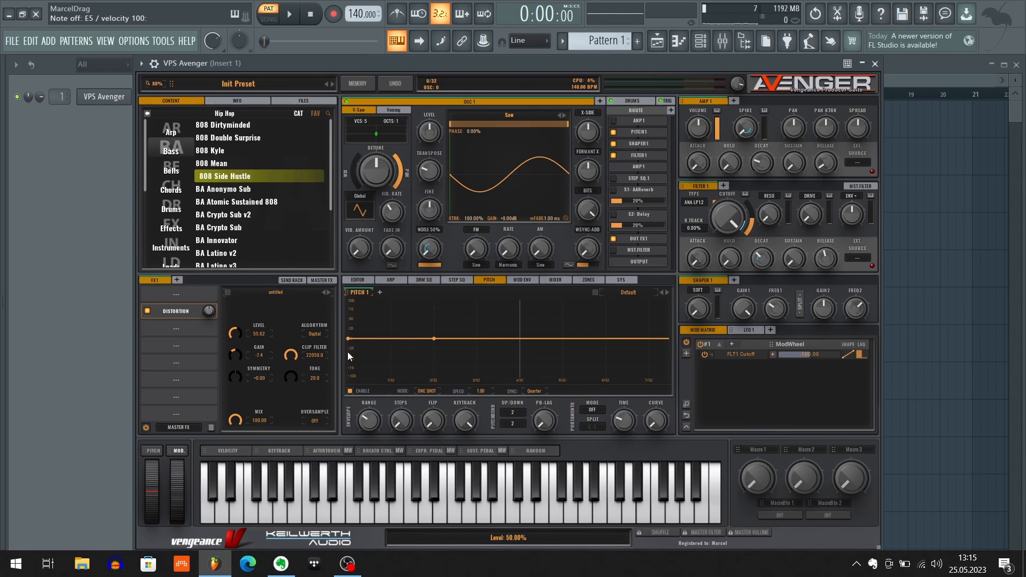
{"action": "left_click_drag", "start_coordinate": [347, 340], "coordinate": [348, 299]}
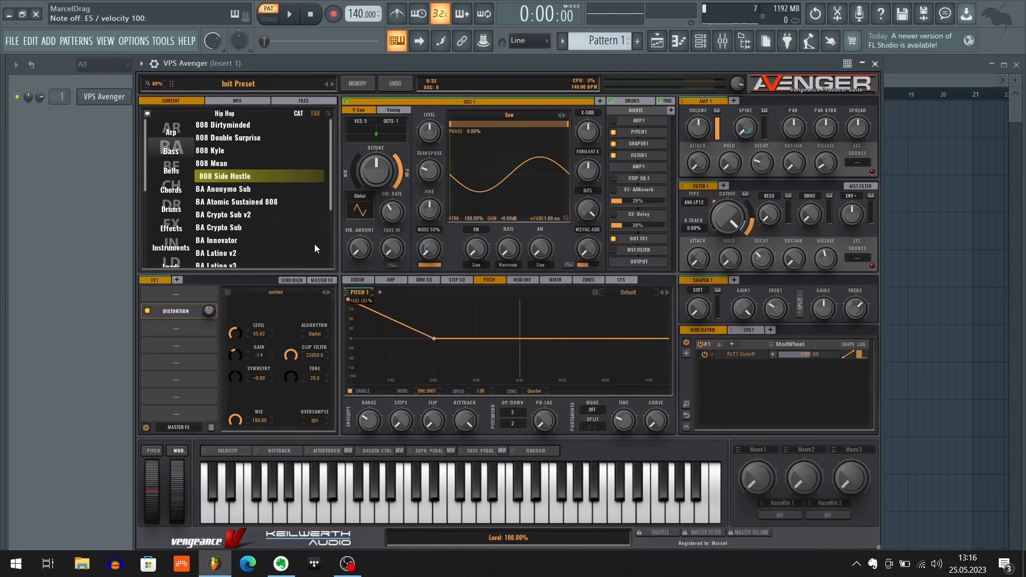
{"action": "left_click_drag", "start_coordinate": [399, 320], "coordinate": [409, 339]}
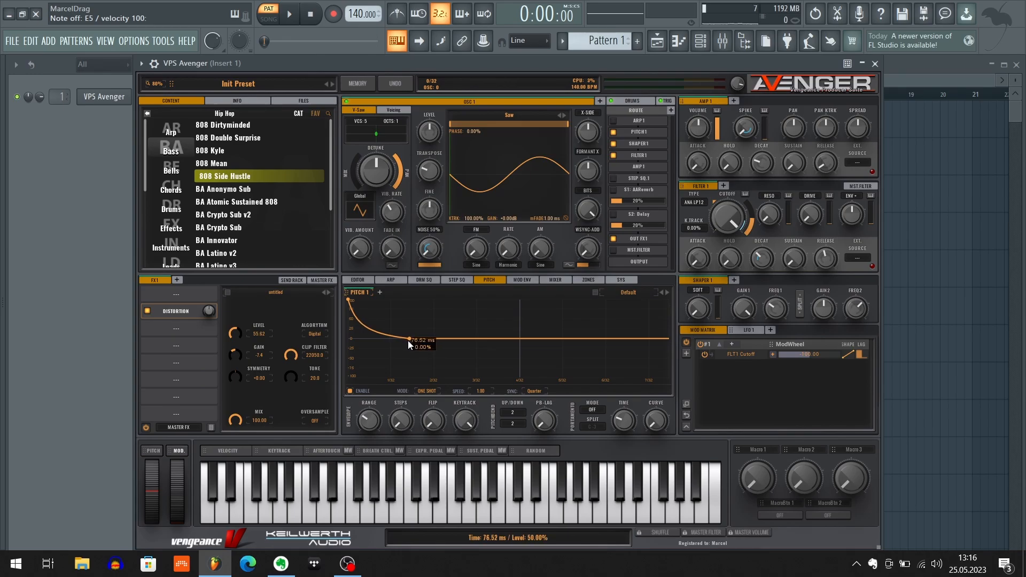
- Set the Pitch 1 envelope's range to 24 and audition the note
{"action": "left_click_drag", "start_coordinate": [369, 418], "coordinate": [390, 322]}
{"action": "key", "text": "c"}
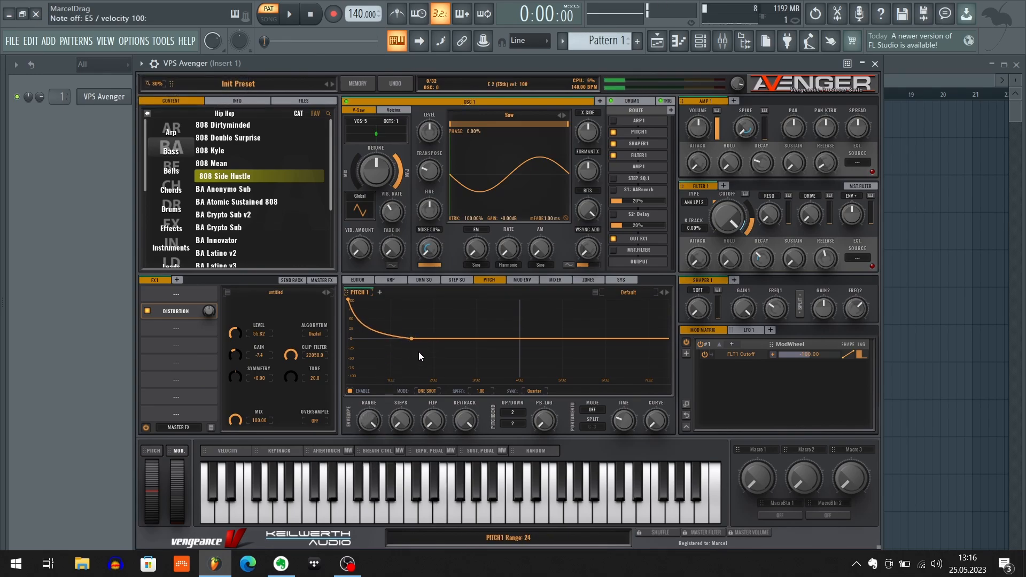
{"action": "key", "text": "c"}
{"action": "key", "text": "c"}
{"action": "key", "text": "c"}
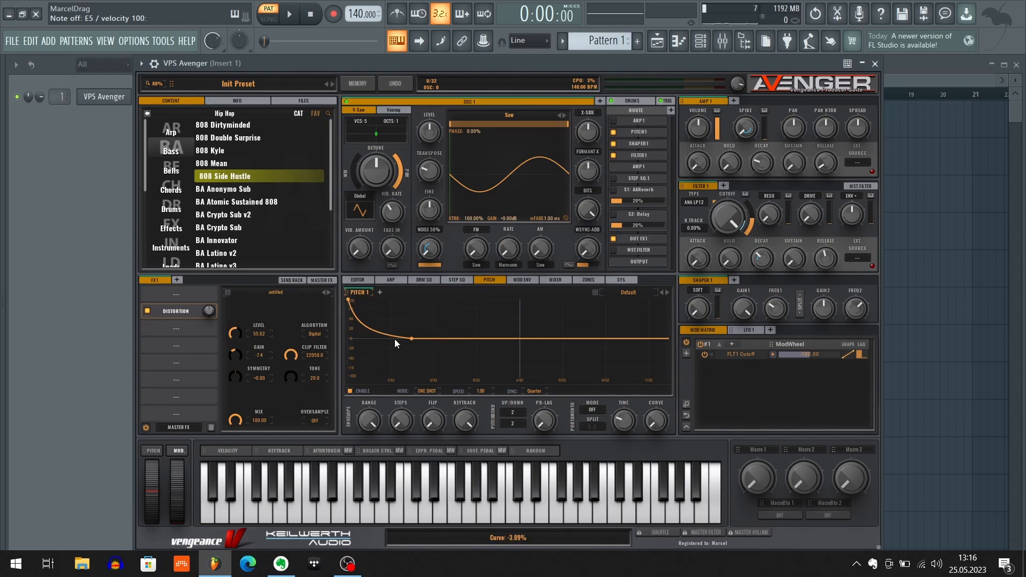
- Start the pitch envelope at its lowest level, add a 100% peak at about 14 ms, curve the rise between them, and audition it
{"action": "left_click_drag", "start_coordinate": [347, 299], "coordinate": [348, 435]}
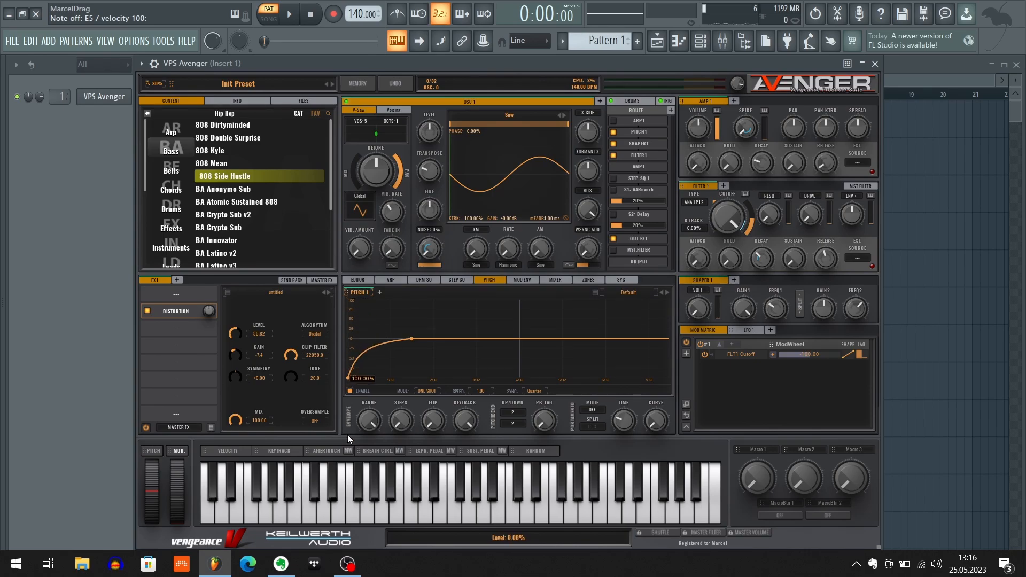
{"action": "double_click", "coordinate": [373, 319]}
{"action": "left_click_drag", "start_coordinate": [373, 319], "coordinate": [359, 297]}
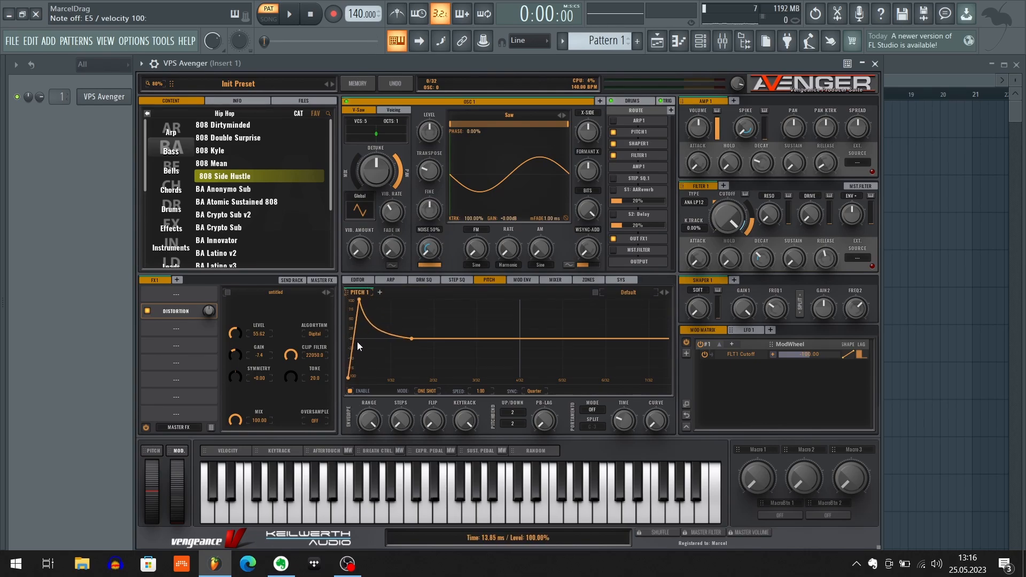
{"action": "left_click_drag", "start_coordinate": [354, 334], "coordinate": [366, 395]}
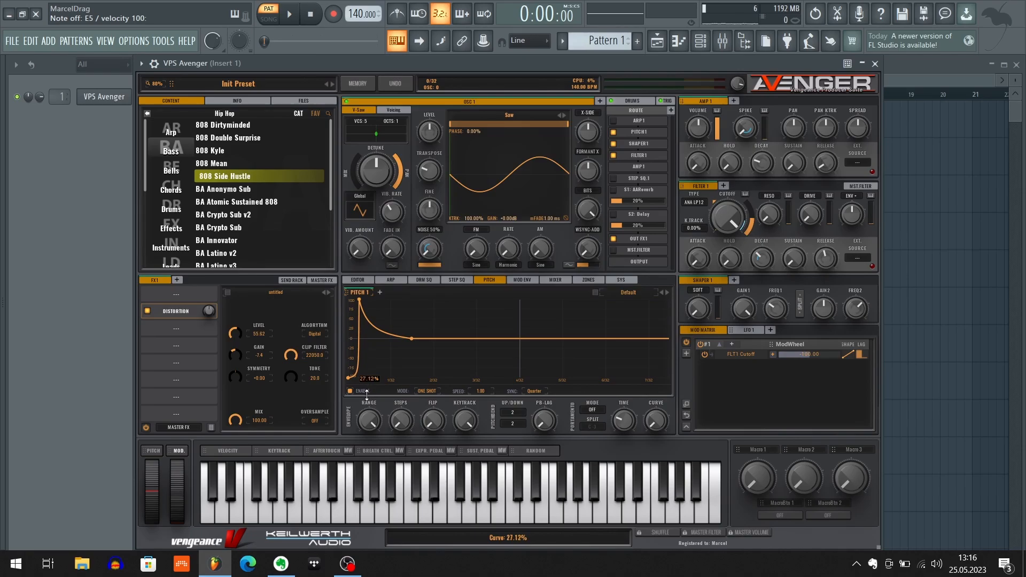
{"action": "left_click_drag", "start_coordinate": [360, 298], "coordinate": [363, 271]}
{"action": "key", "text": "c"}
{"action": "key", "text": "c"}
- Try the pitch peak at the very start of the envelope, then restore its short delay and audition the note
{"action": "mouse_move", "coordinate": [361, 301]}
{"action": "left_click_drag", "start_coordinate": [360, 300], "coordinate": [349, 300]}
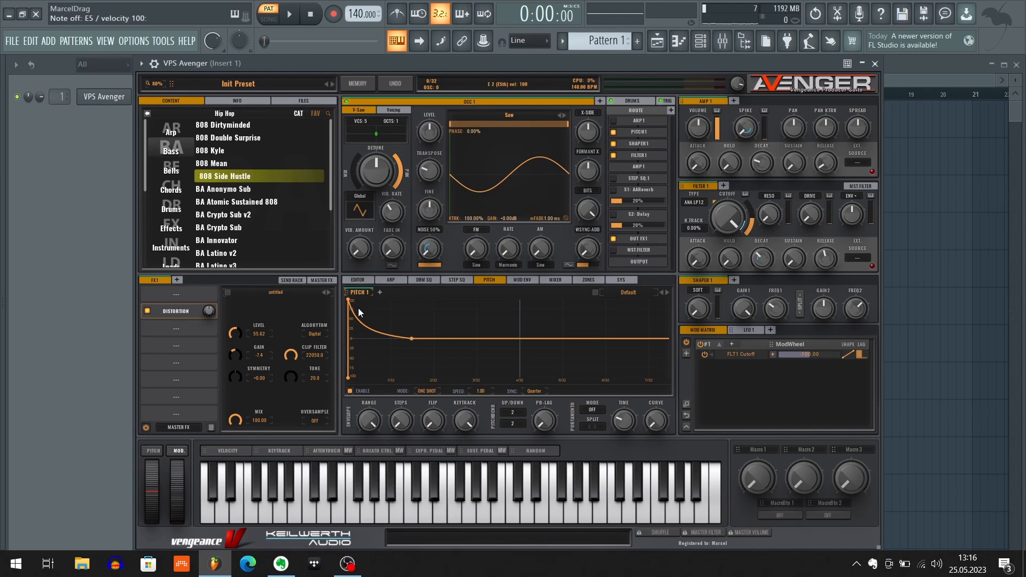
{"action": "left_click_drag", "start_coordinate": [349, 300], "coordinate": [361, 281]}
{"action": "key", "text": "c"}
{"action": "key", "text": "c"}
- Add an Equalizer in the fourth FX 1 slot and open its large EQ editor
{"action": "left_click", "coordinate": [172, 346]}
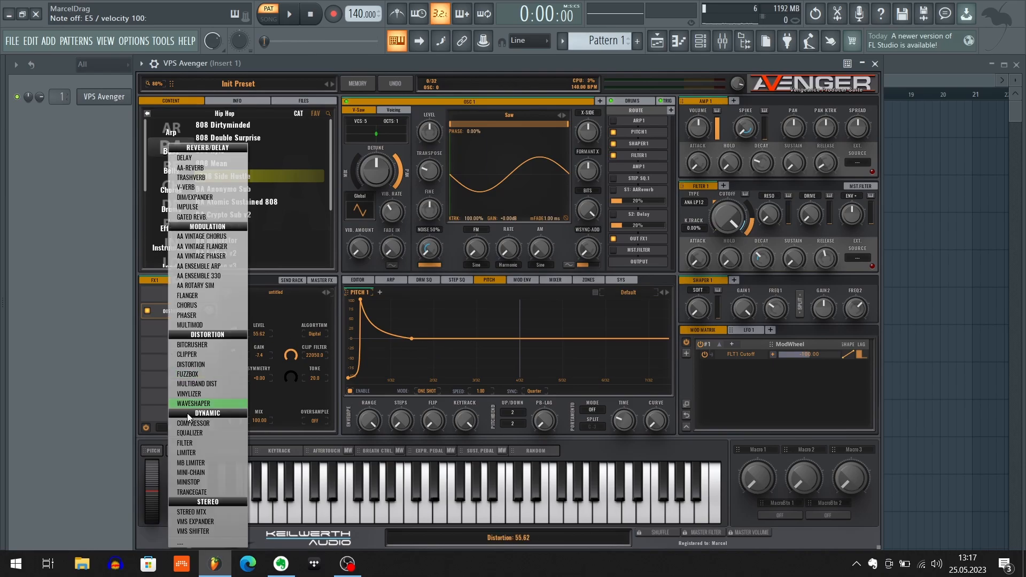
{"action": "left_click", "coordinate": [191, 434]}
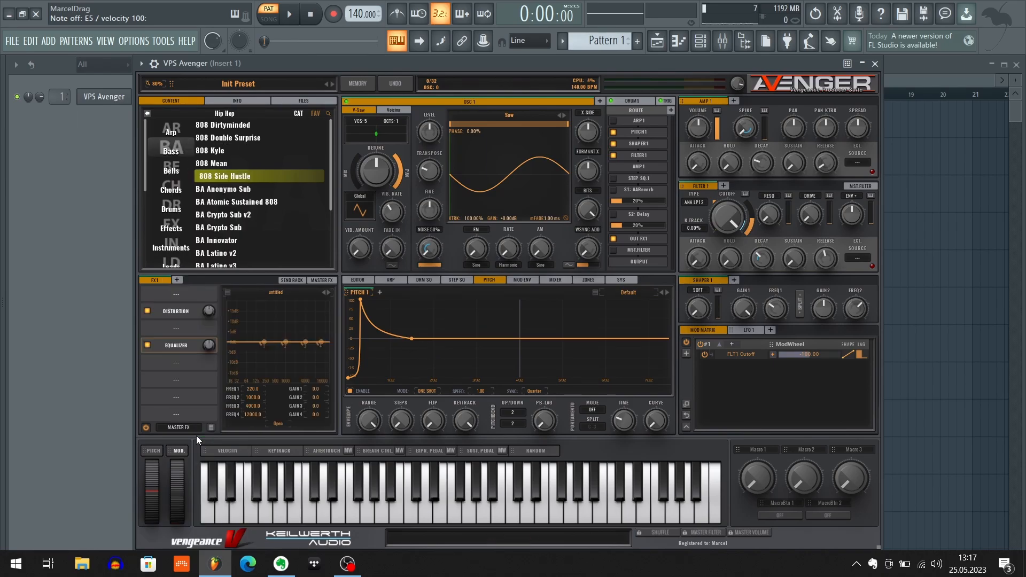
{"action": "left_click", "coordinate": [279, 425]}
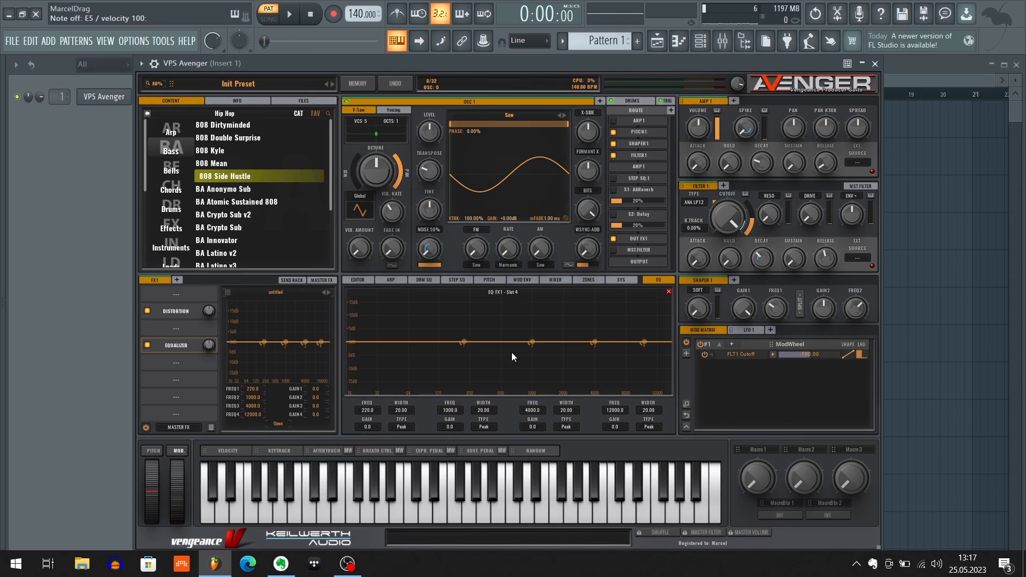
- Set the second EQ band's frequency to about 500 Hz and its gain to 7.1, auditioning the note
{"action": "mouse_move", "coordinate": [535, 346]}
{"action": "mouse_move", "coordinate": [447, 410]}
{"action": "left_mouse_down"}
{"action": "mouse_move", "coordinate": [447, 421]}
{"action": "mouse_move", "coordinate": [457, 415]}
{"action": "left_mouse_up"}
{"action": "left_click_drag", "start_coordinate": [452, 428], "coordinate": [450, 410]}
{"action": "key", "text": "c"}
{"action": "key", "text": "c"}
{"action": "key", "text": "c"}
{"action": "key", "text": "c"}
{"action": "key", "text": "c"}
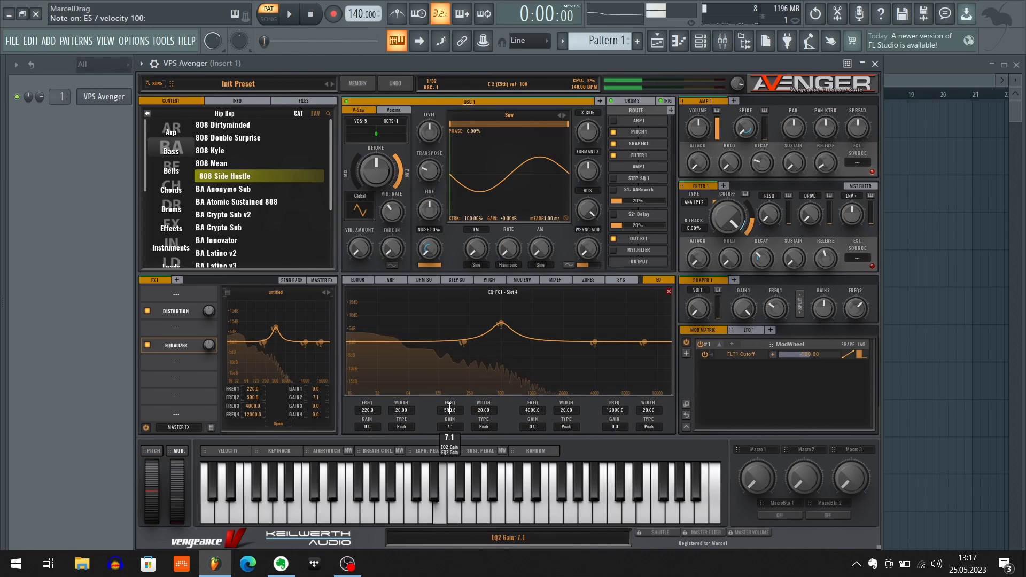
{"action": "key", "text": "c"}
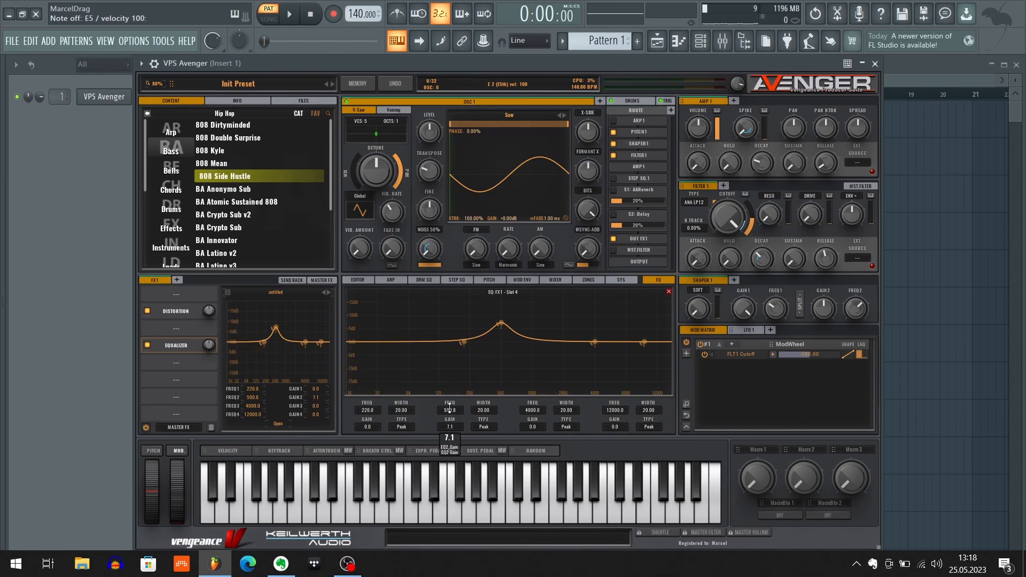
- Set the second EQ band's width to 11.87 and its gain to 0.7
{"action": "left_click_drag", "start_coordinate": [450, 409], "coordinate": [482, 402]}
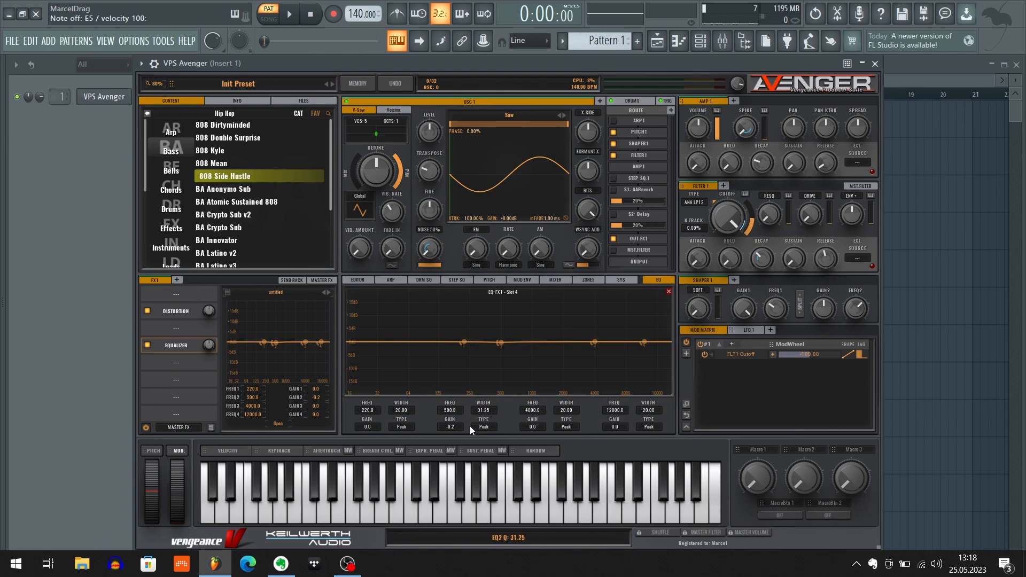
{"action": "left_click_drag", "start_coordinate": [449, 426], "coordinate": [450, 443]}
{"action": "left_click_drag", "start_coordinate": [480, 410], "coordinate": [456, 414]}
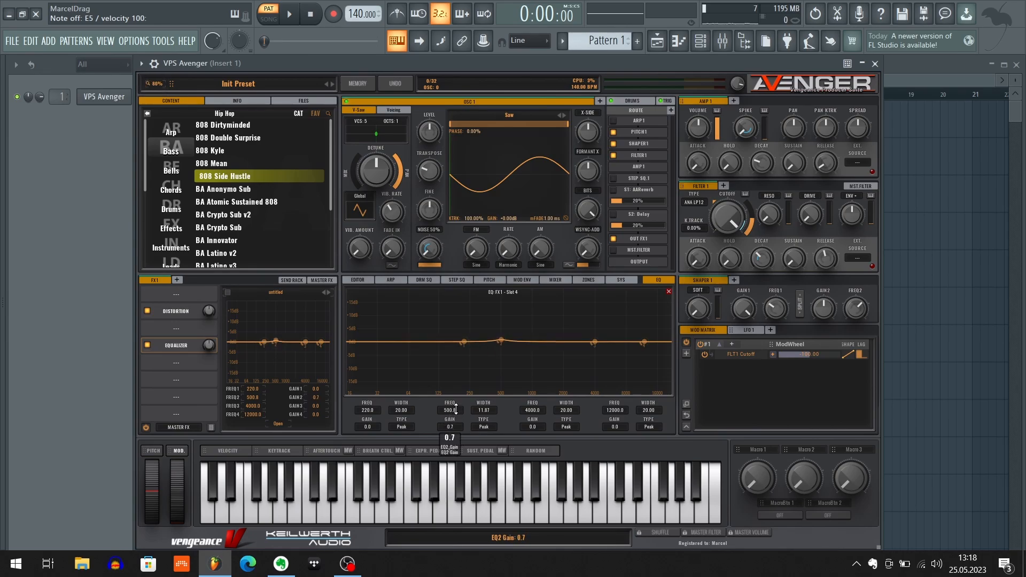
- Try a -7.7 gain cut with a width of 6.25 on the second EQ band against the bypassed equalizer, then reset its gain
{"action": "left_click_drag", "start_coordinate": [456, 413], "coordinate": [483, 414]}
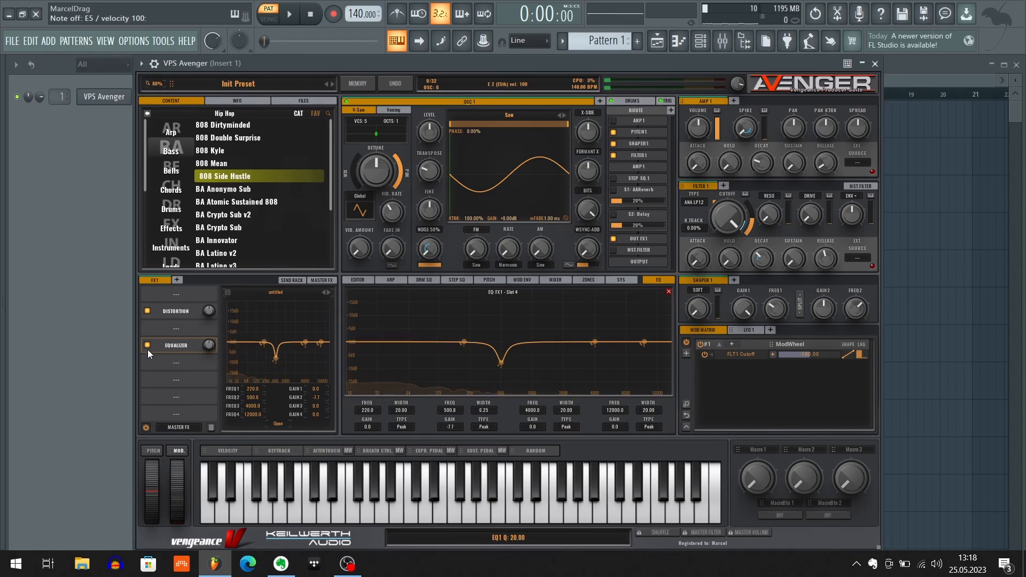
{"action": "key", "text": "c"}
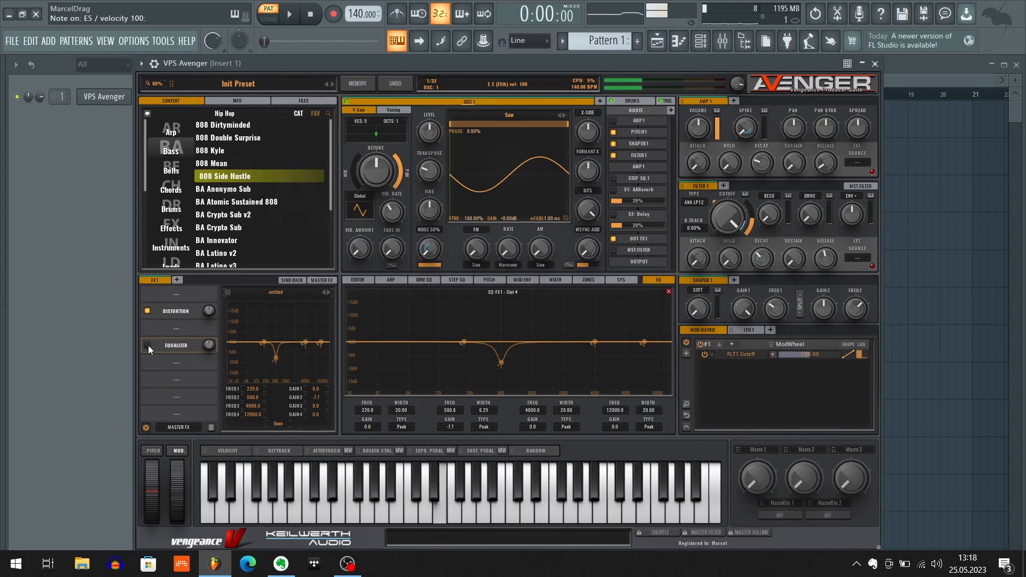
{"action": "key", "text": "c"}
{"action": "key", "text": "c"}
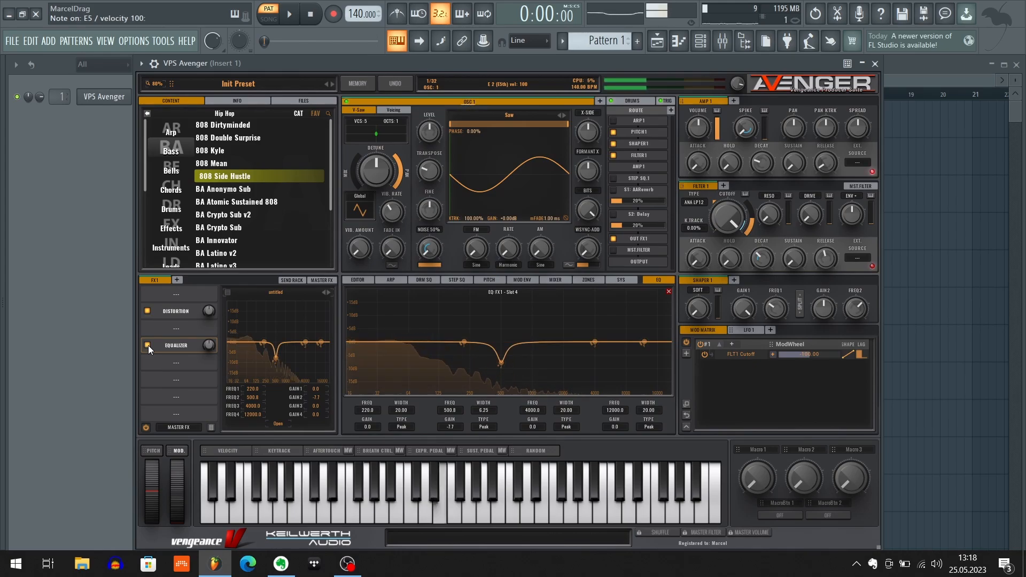
{"action": "left_click", "coordinate": [149, 345]}
{"action": "key", "text": "c"}
{"action": "left_click", "coordinate": [148, 345]}
{"action": "key", "text": "c"}
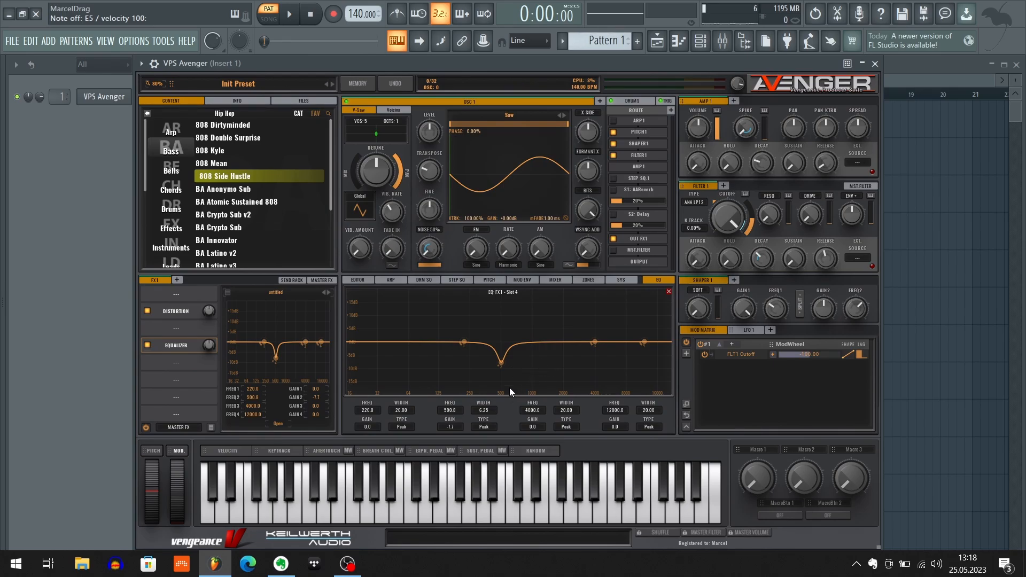
{"action": "double_click", "coordinate": [447, 427]}
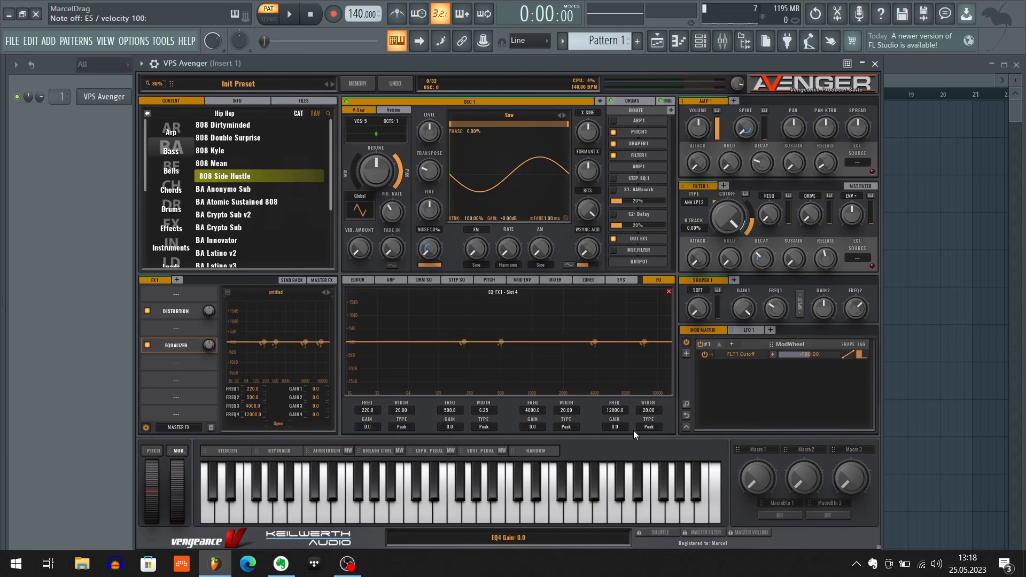
- Try the fourth EQ band as a HighShf at about 548 Hz with gains of 9.6, -7.1 and 9.0, then reset it
{"action": "left_click", "coordinate": [649, 427]}
{"action": "left_click", "coordinate": [664, 455]}
{"action": "mouse_move", "coordinate": [617, 413]}
{"action": "left_mouse_down"}
{"action": "mouse_move", "coordinate": [612, 425]}
{"action": "mouse_move", "coordinate": [620, 400]}
{"action": "left_mouse_up"}
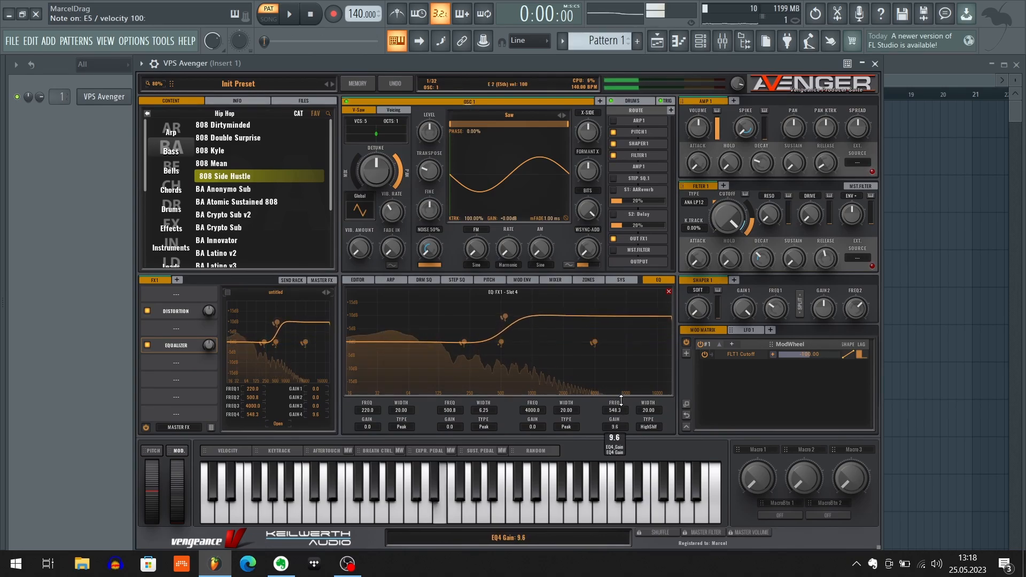
{"action": "left_click_drag", "start_coordinate": [621, 401], "coordinate": [620, 448]}
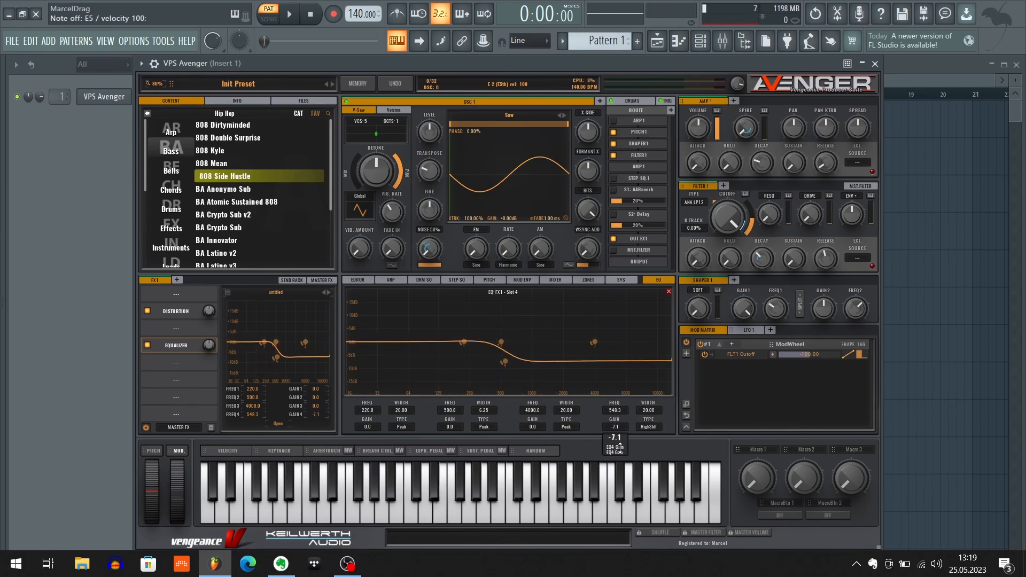
{"action": "left_click_drag", "start_coordinate": [620, 448], "coordinate": [620, 402]}
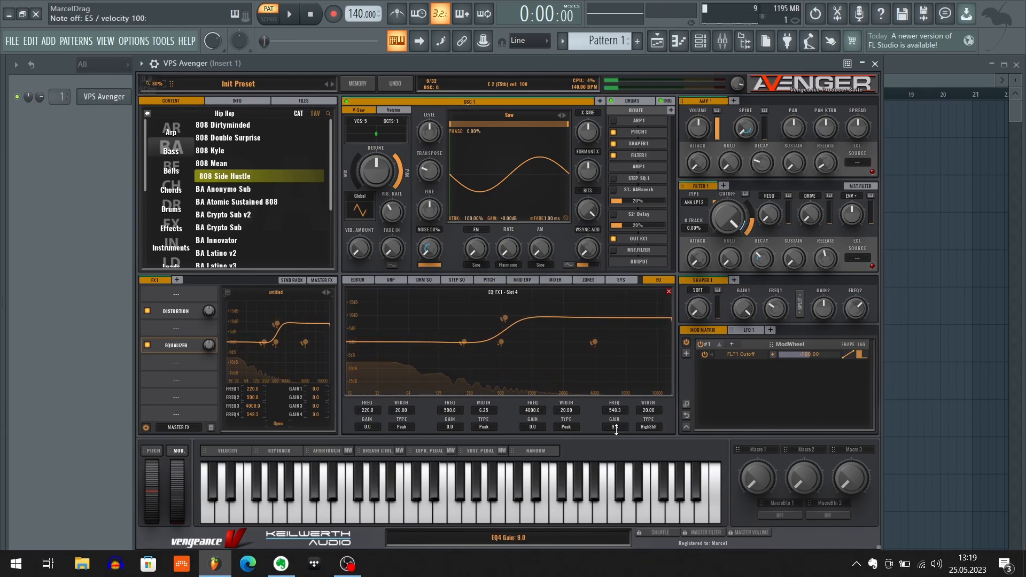
{"action": "double_click", "coordinate": [614, 427]}
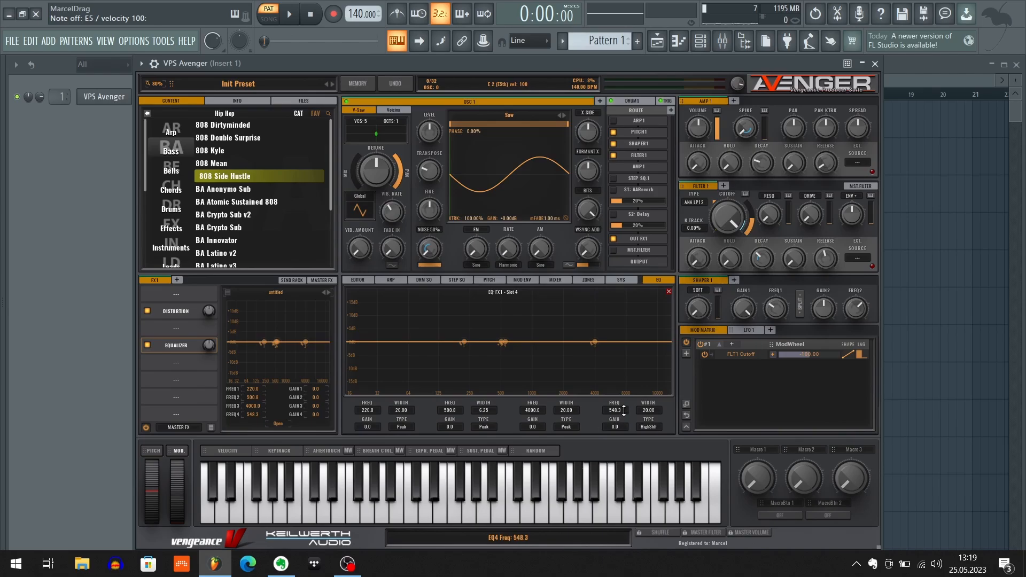
{"action": "double_click", "coordinate": [612, 411]}
- Switch the fourth EQ band to Lowpass at about 1194 Hz, and try a -6.6 gain on the second band before resetting it
{"action": "left_click", "coordinate": [650, 427]}
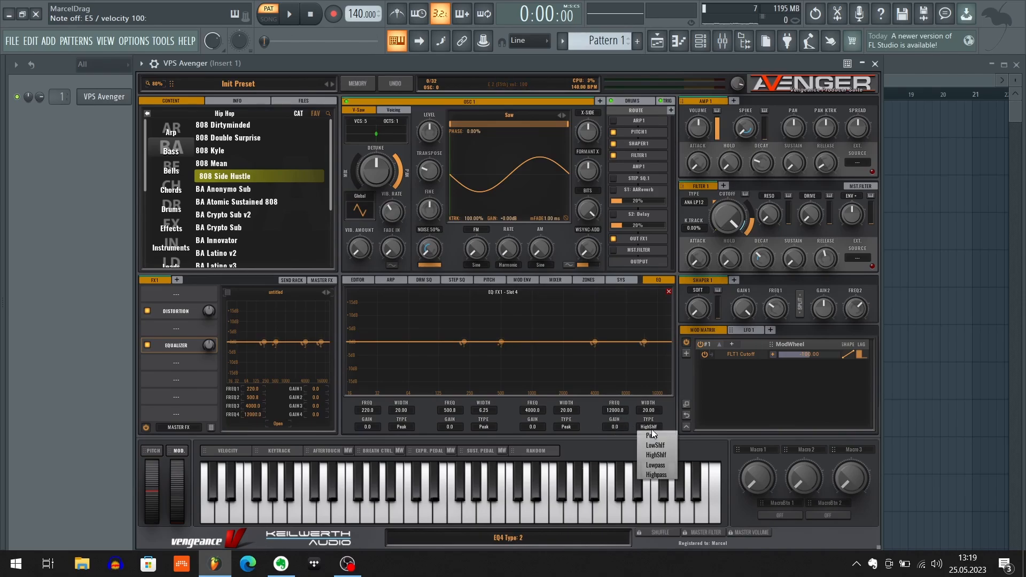
{"action": "left_click", "coordinate": [658, 466]}
{"action": "left_click_drag", "start_coordinate": [614, 410], "coordinate": [450, 452]}
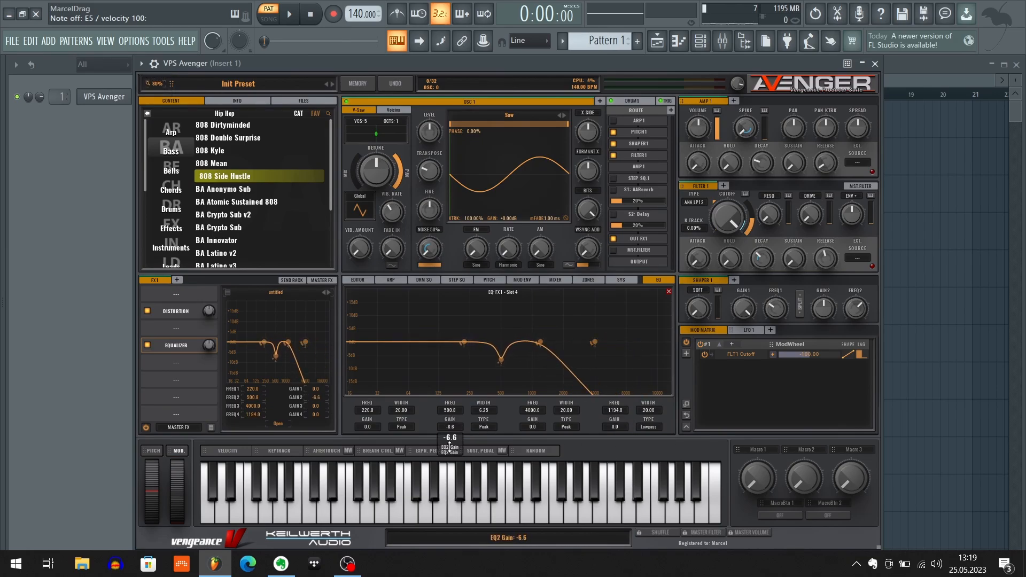
{"action": "double_click", "coordinate": [451, 428]}
{"action": "left_click", "coordinate": [647, 427]}
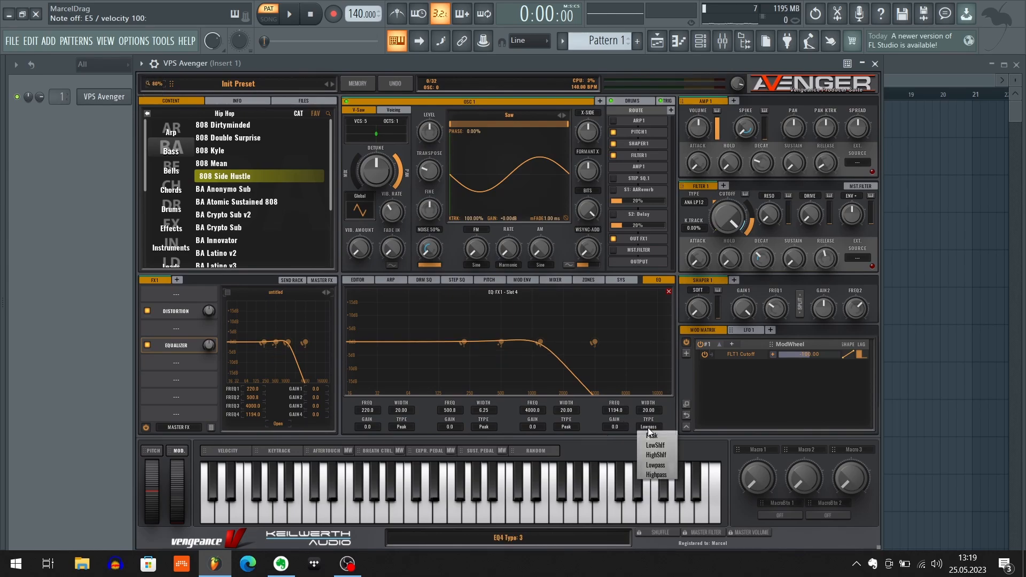
{"action": "left_click", "coordinate": [592, 430]}
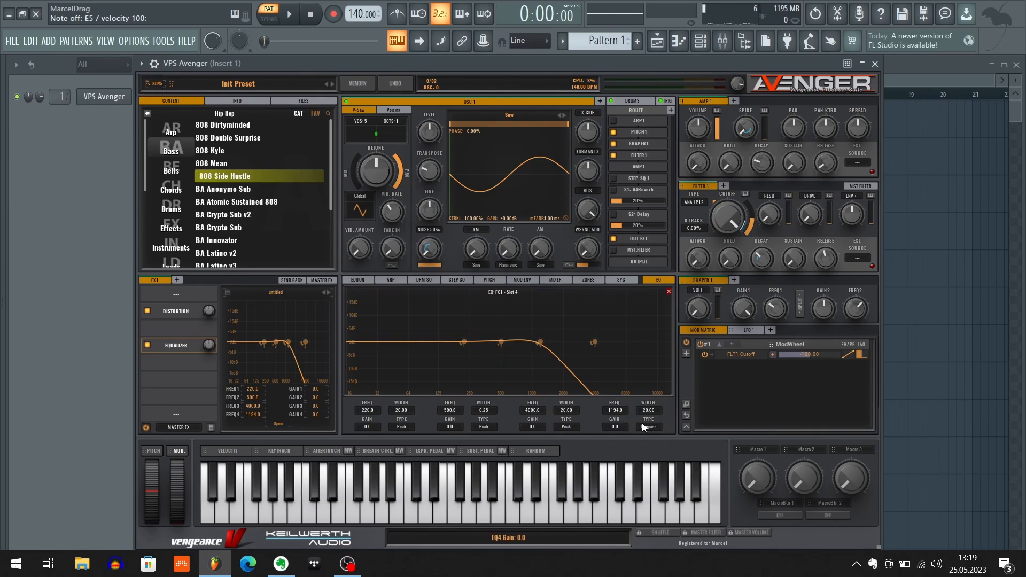
- Lower the lowpass band's frequency to about 339 Hz with a width of 12.50, and compare against the bypassed equalizer
{"action": "left_click_drag", "start_coordinate": [616, 410], "coordinate": [618, 363]}
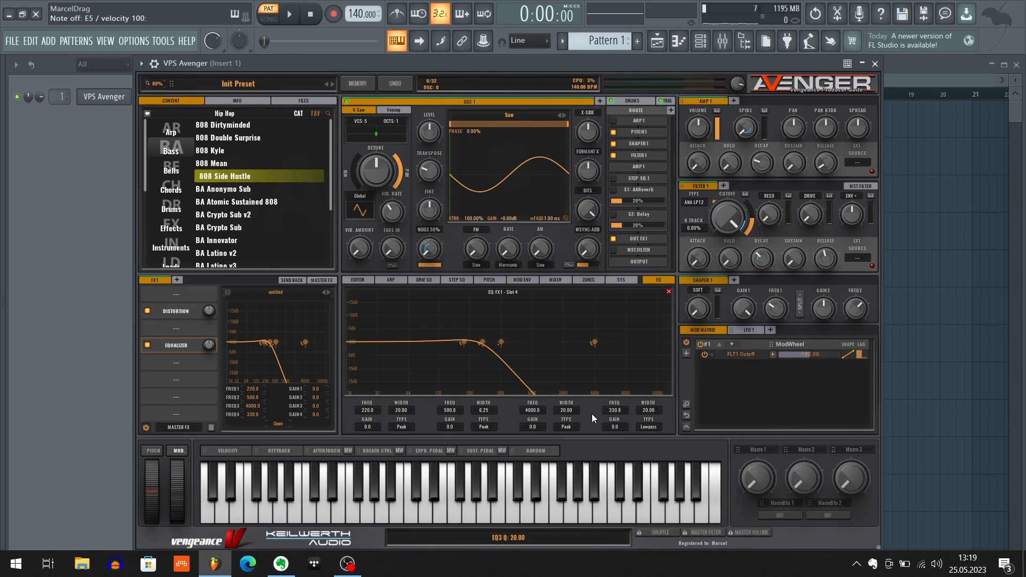
{"action": "mouse_move", "coordinate": [615, 411]}
{"action": "left_mouse_down"}
{"action": "mouse_move", "coordinate": [615, 421]}
{"action": "mouse_move", "coordinate": [616, 410]}
{"action": "left_mouse_up"}
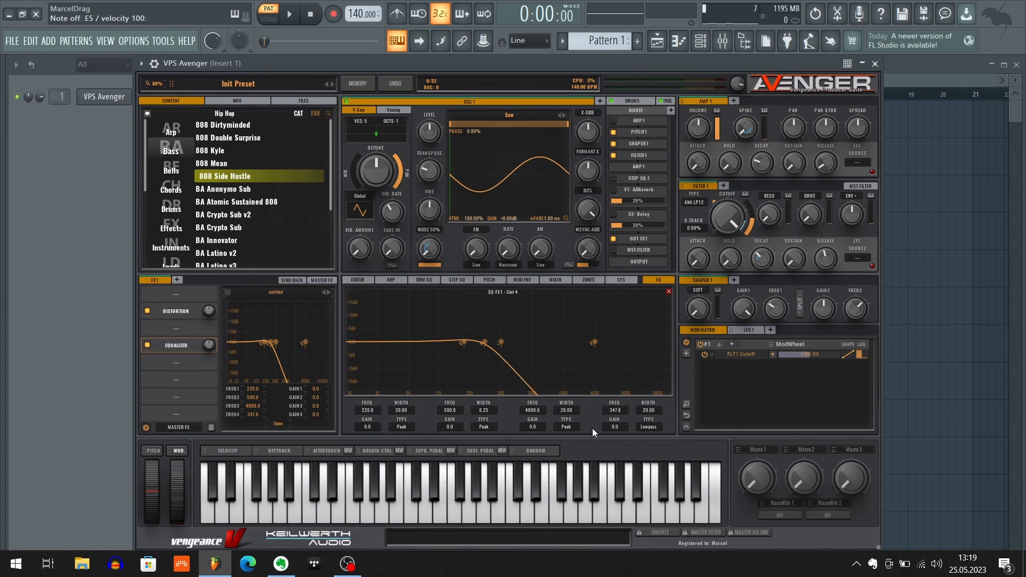
{"action": "key", "text": "c"}
{"action": "left_click_drag", "start_coordinate": [646, 410], "coordinate": [615, 418]}
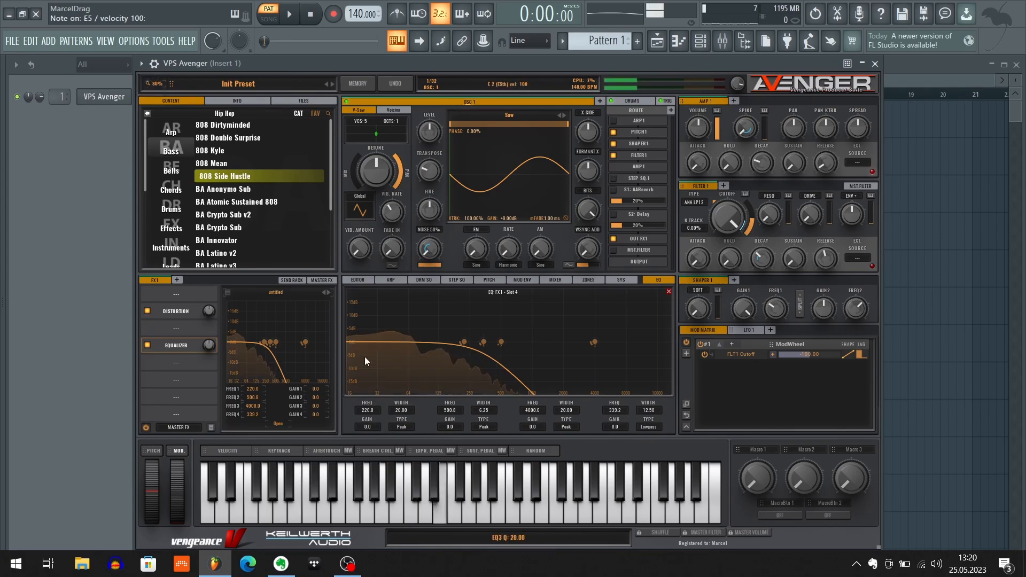
{"action": "left_click", "coordinate": [146, 346]}
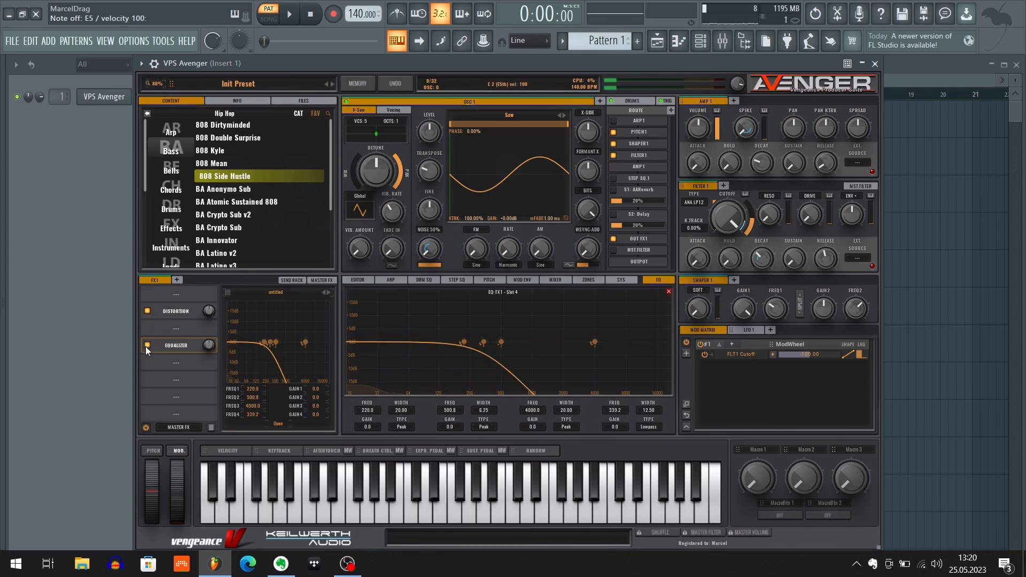
{"action": "left_click", "coordinate": [146, 346]}
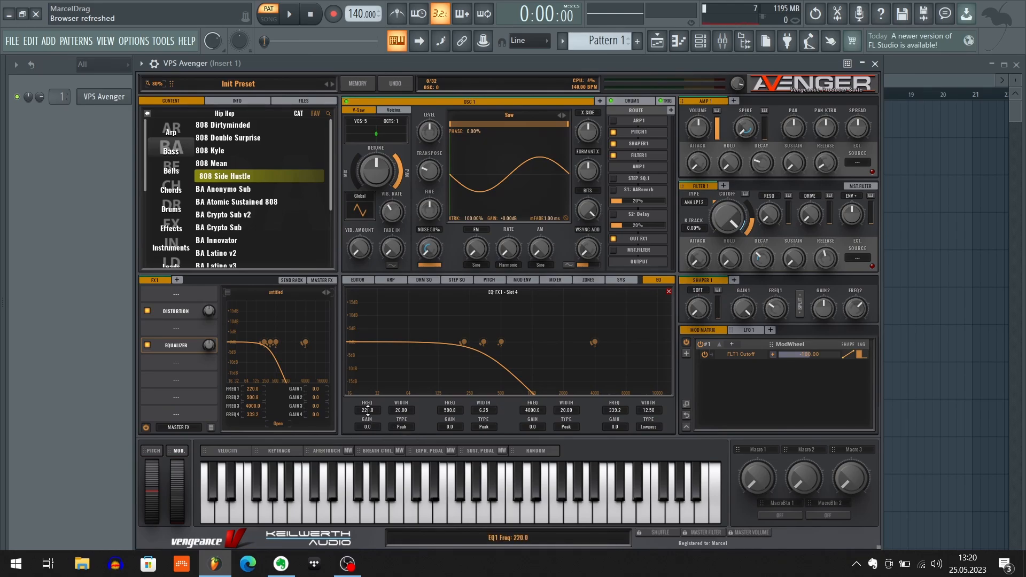
- Set the first EQ band to 149.5 Hz, width 13.75 and gain 6.7, and audition the note with the equalizer on and off
{"action": "left_click_drag", "start_coordinate": [367, 410], "coordinate": [371, 412]}
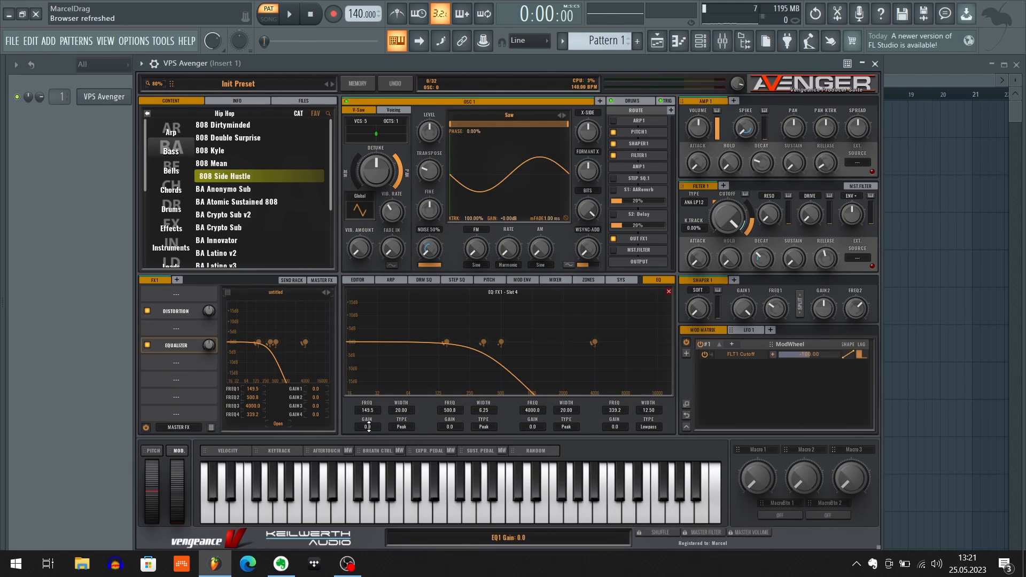
{"action": "mouse_move", "coordinate": [369, 426]}
{"action": "left_mouse_down"}
{"action": "mouse_move", "coordinate": [371, 397]}
{"action": "mouse_move", "coordinate": [397, 416]}
{"action": "mouse_move", "coordinate": [365, 435]}
{"action": "mouse_move", "coordinate": [368, 453]}
{"action": "mouse_move", "coordinate": [369, 428]}
{"action": "left_mouse_up"}
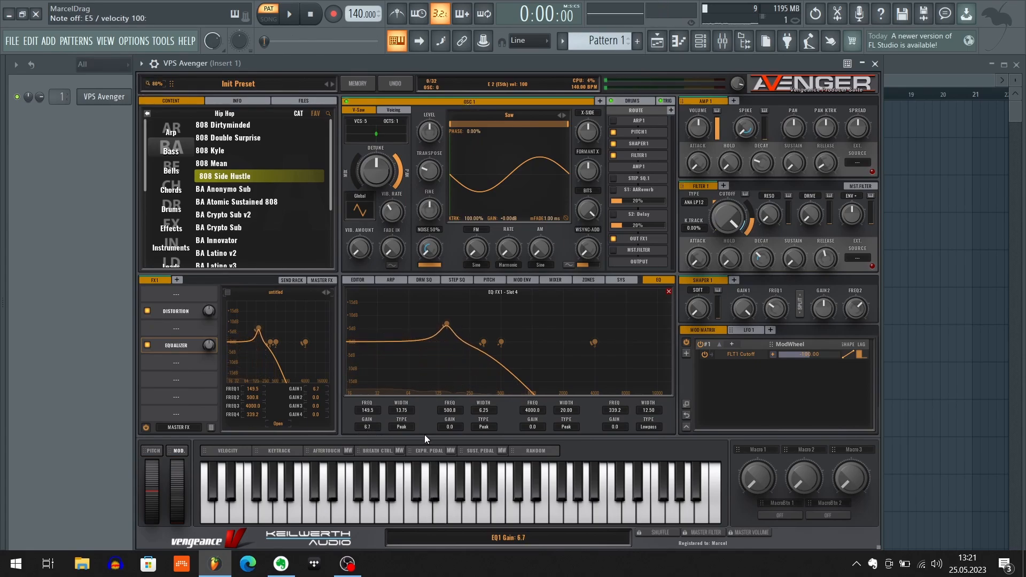
{"action": "left_click", "coordinate": [145, 346]}
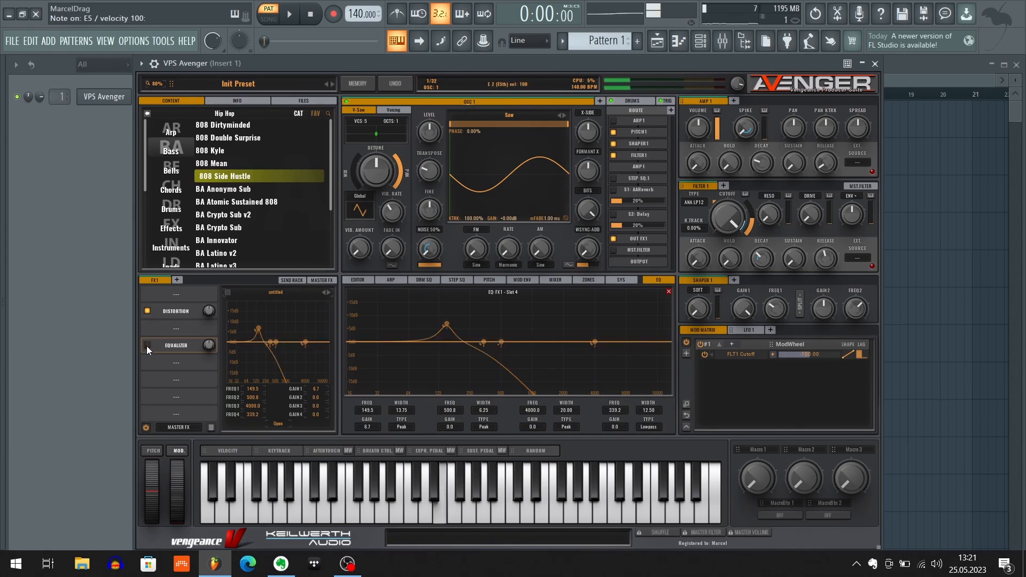
{"action": "left_click", "coordinate": [146, 346]}
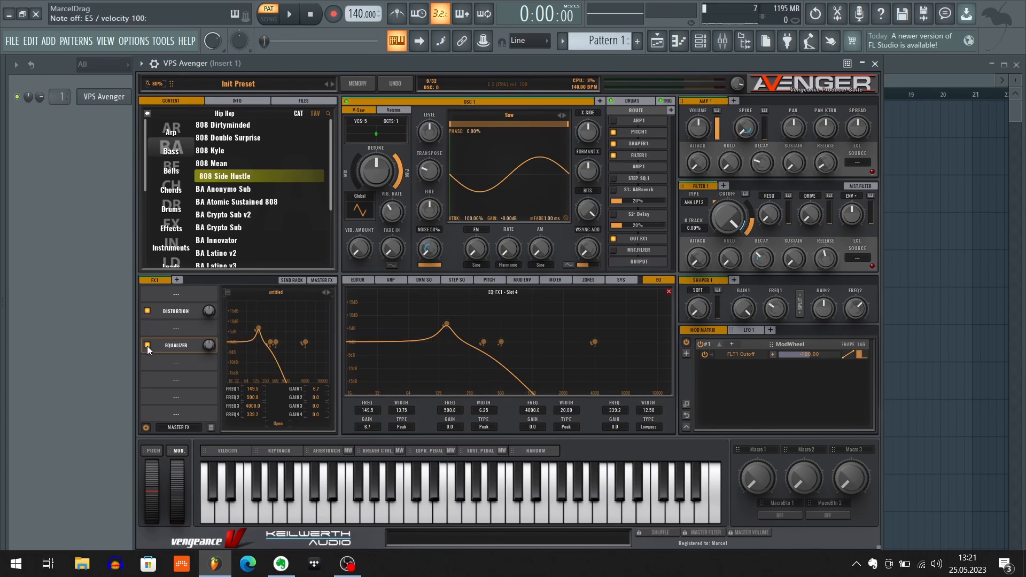
{"action": "left_click", "coordinate": [147, 345]}
{"action": "key", "text": "c"}
{"action": "key", "text": "c"}
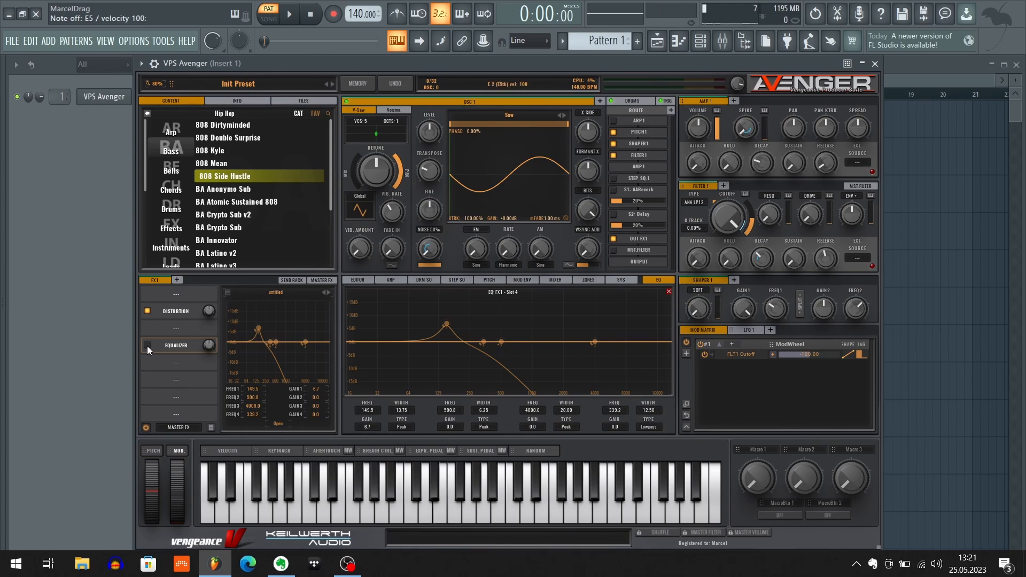
{"action": "key", "text": "c"}
{"action": "left_click", "coordinate": [147, 345]}
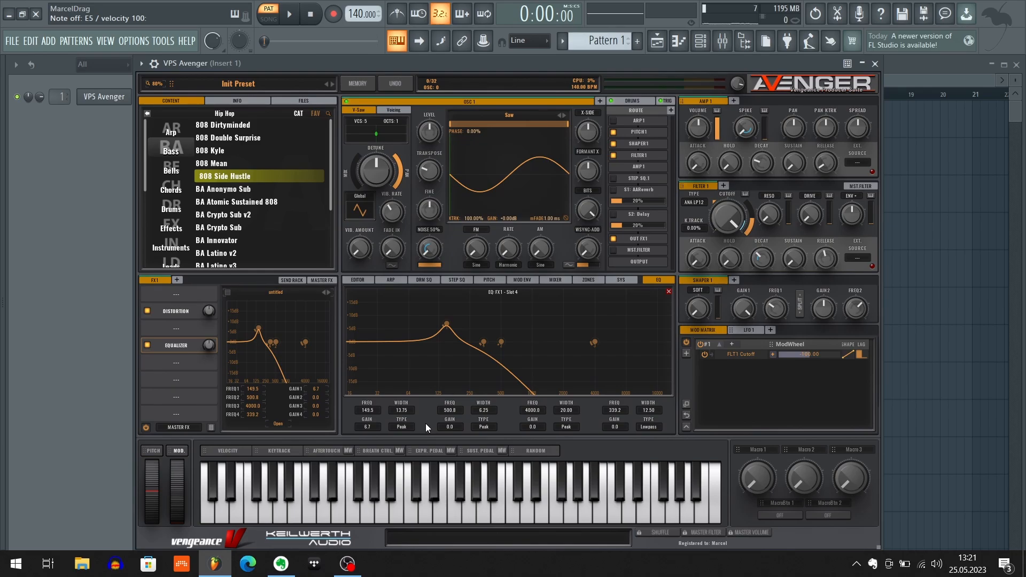
- Open the oscillator's harmonic editor, try raising all the harmonics, and clear everything above the fundamental
{"action": "left_click", "coordinate": [506, 117]}
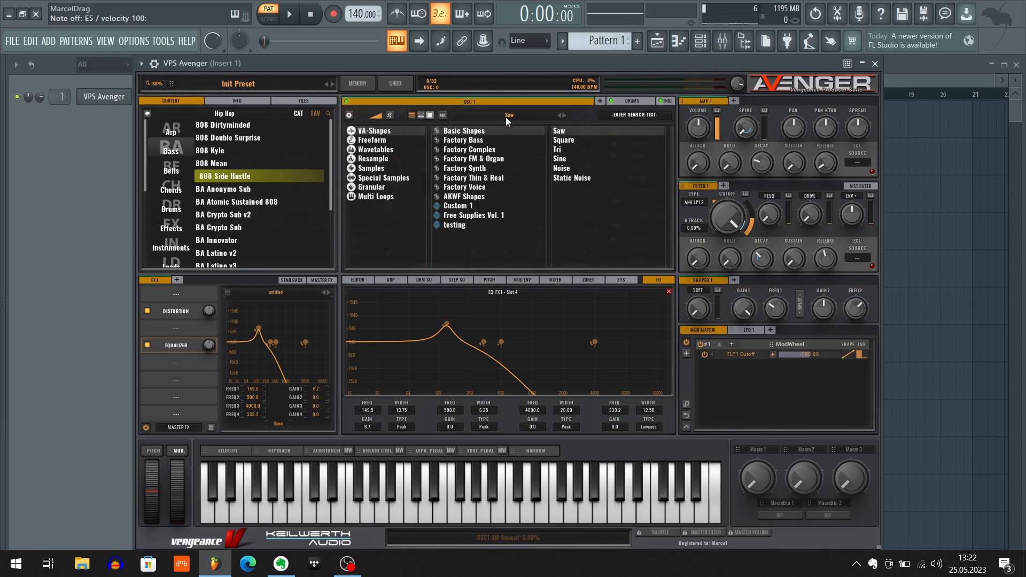
{"action": "left_click", "coordinate": [362, 279]}
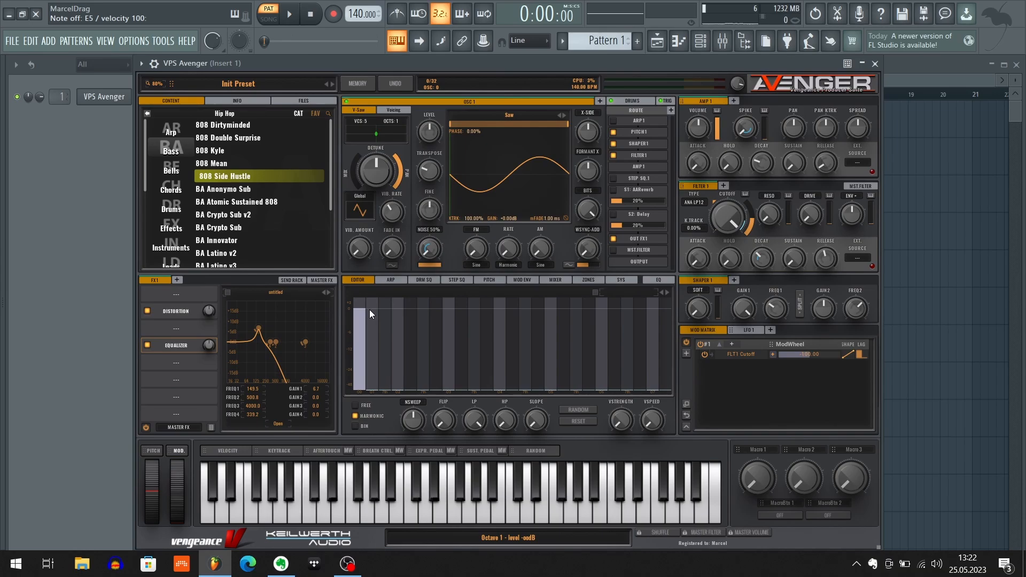
{"action": "mouse_move", "coordinate": [370, 310]}
{"action": "left_mouse_down"}
{"action": "mouse_move", "coordinate": [675, 309]}
{"action": "mouse_move", "coordinate": [396, 312]}
{"action": "left_mouse_up"}
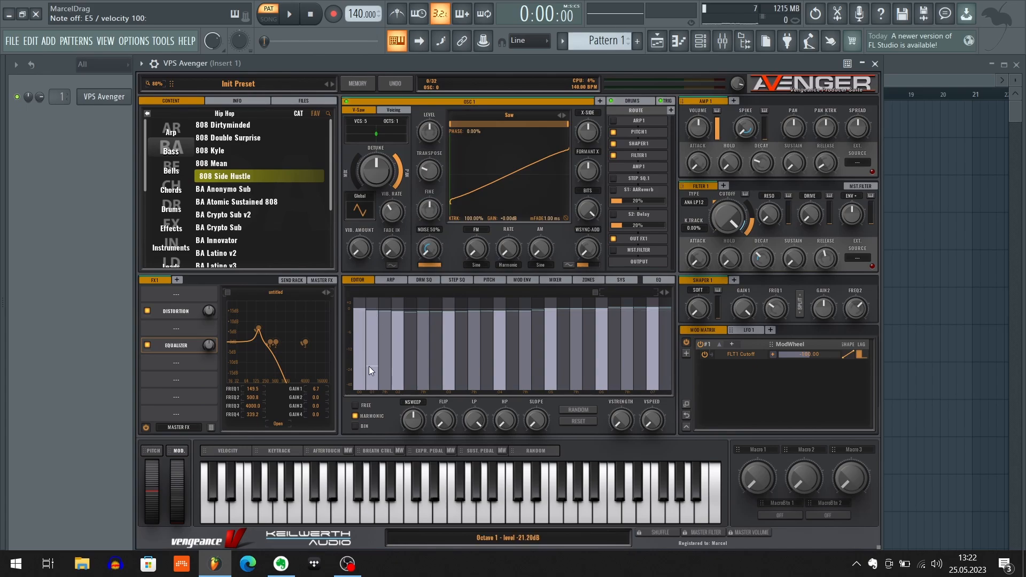
{"action": "left_click_drag", "start_coordinate": [368, 366], "coordinate": [375, 310]}
{"action": "left_click_drag", "start_coordinate": [373, 386], "coordinate": [671, 388]}
{"action": "mouse_move", "coordinate": [382, 351]}
{"action": "left_mouse_down"}
{"action": "mouse_move", "coordinate": [386, 328]}
{"action": "mouse_move", "coordinate": [436, 335]}
{"action": "mouse_move", "coordinate": [443, 369]}
{"action": "mouse_move", "coordinate": [375, 420]}
{"action": "left_mouse_up"}
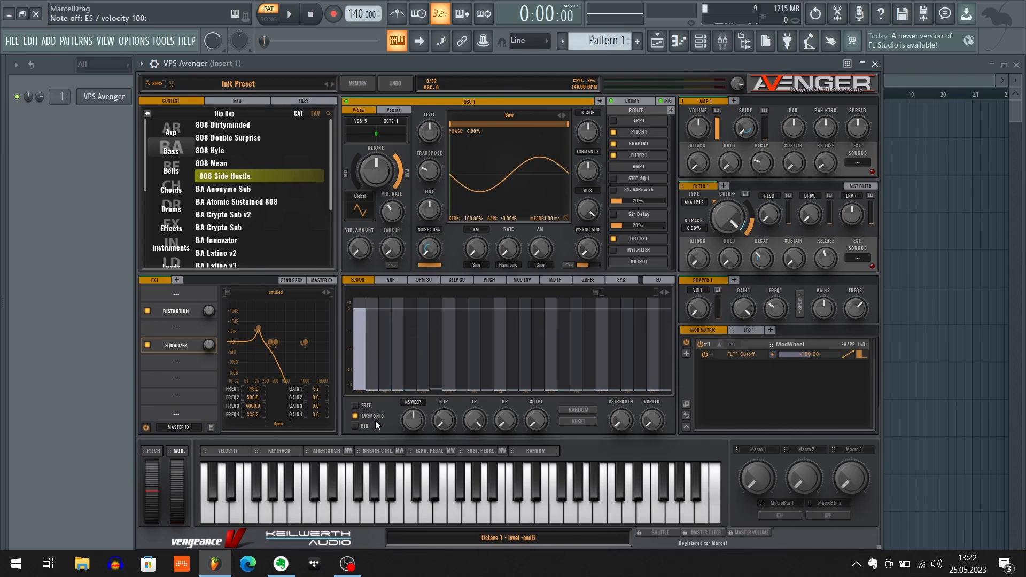
- Raise all the harmonics again and try other basic oscillator waveforms such as Square and Sine
{"action": "mouse_move", "coordinate": [364, 322]}
{"action": "left_mouse_down"}
{"action": "mouse_move", "coordinate": [380, 307]}
{"action": "mouse_move", "coordinate": [671, 309]}
{"action": "left_mouse_up"}
{"action": "left_click", "coordinate": [523, 114]}
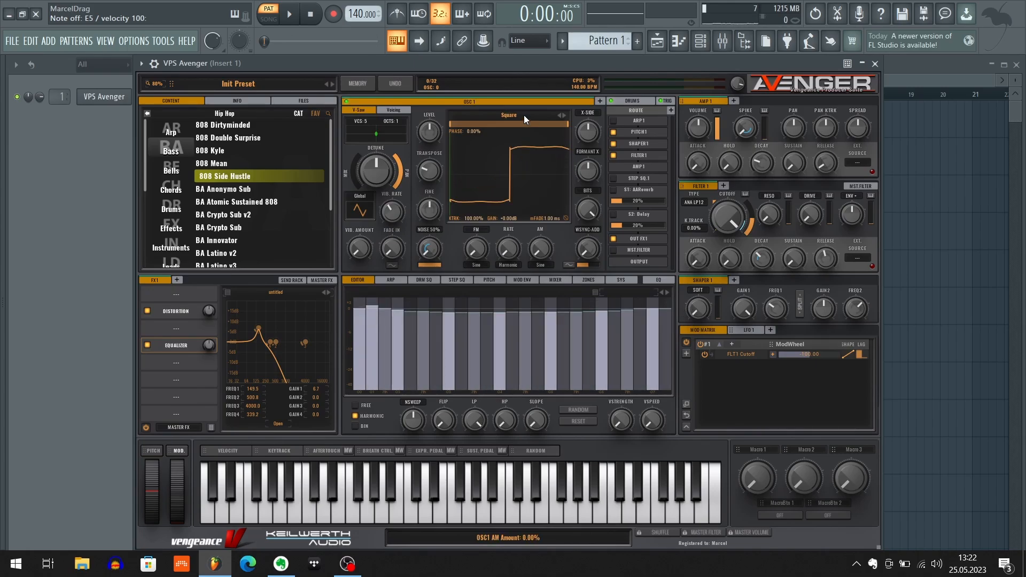
{"action": "left_click", "coordinate": [524, 114]}
{"action": "left_click", "coordinate": [523, 114]}
- Try lowering the lower harmonics, then return the oscillator to Saw and clear every harmonic above the fundamental
{"action": "mouse_move", "coordinate": [380, 348]}
{"action": "left_mouse_down"}
{"action": "mouse_move", "coordinate": [377, 392]}
{"action": "mouse_move", "coordinate": [475, 422]}
{"action": "mouse_move", "coordinate": [536, 339]}
{"action": "mouse_move", "coordinate": [466, 360]}
{"action": "mouse_move", "coordinate": [437, 315]}
{"action": "mouse_move", "coordinate": [457, 351]}
{"action": "mouse_move", "coordinate": [687, 361]}
{"action": "mouse_move", "coordinate": [463, 338]}
{"action": "left_mouse_up"}
{"action": "left_click_drag", "start_coordinate": [385, 370], "coordinate": [414, 371]}
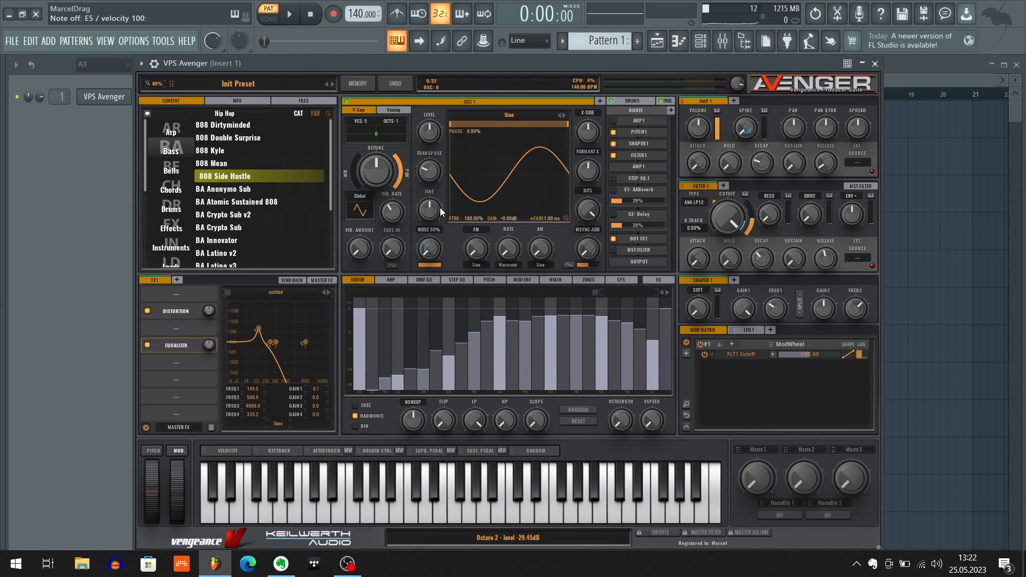
{"action": "scroll", "coordinate": [512, 117], "scroll_direction": "down", "scroll_amount": 2}
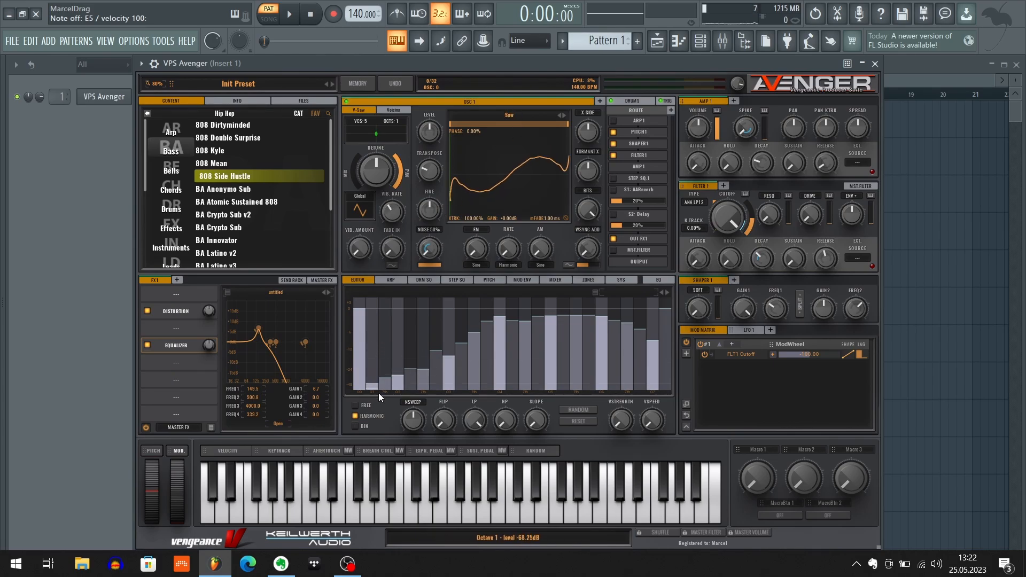
{"action": "left_click_drag", "start_coordinate": [378, 393], "coordinate": [668, 394]}
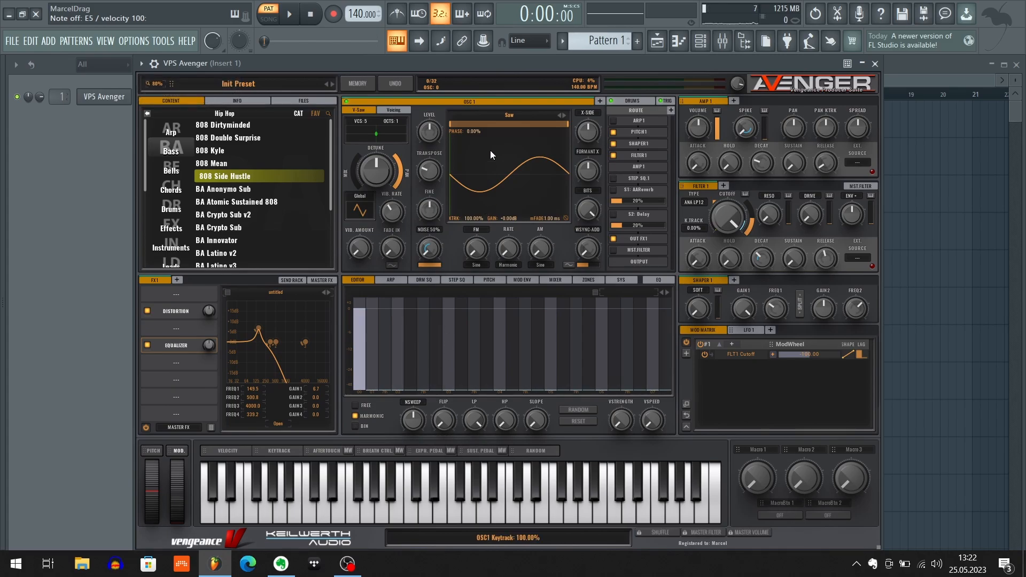
- Shift the plugin window slightly and audition the bass note with only the fundamental active
{"action": "mouse_move", "coordinate": [490, 61]}
{"action": "left_mouse_down"}
{"action": "mouse_move", "coordinate": [499, 66]}
{"action": "mouse_move", "coordinate": [482, 63]}
{"action": "left_mouse_up"}
{"action": "mouse_move", "coordinate": [510, 251]}
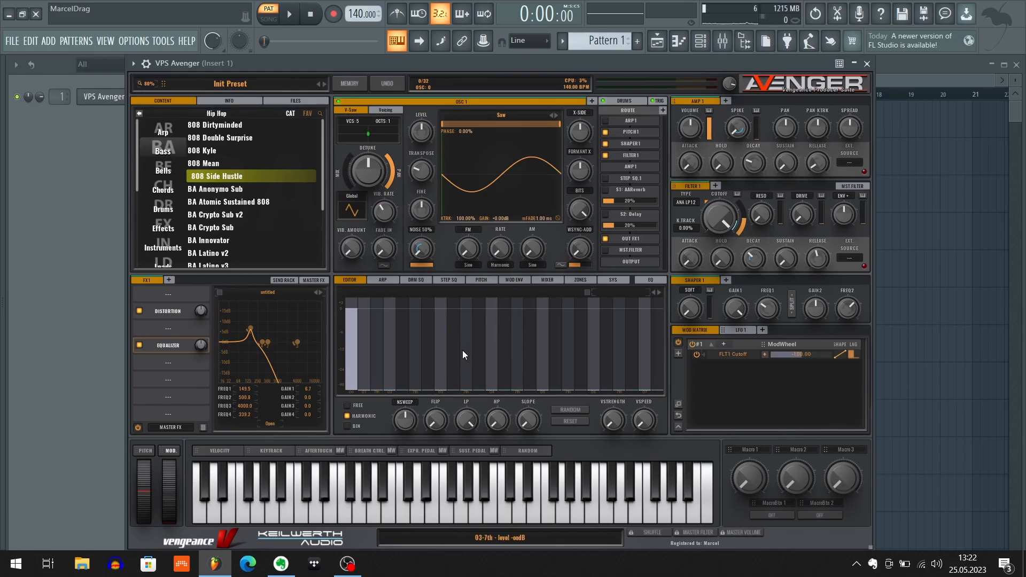
{"action": "key", "text": "c"}
{"action": "key", "text": "c"}
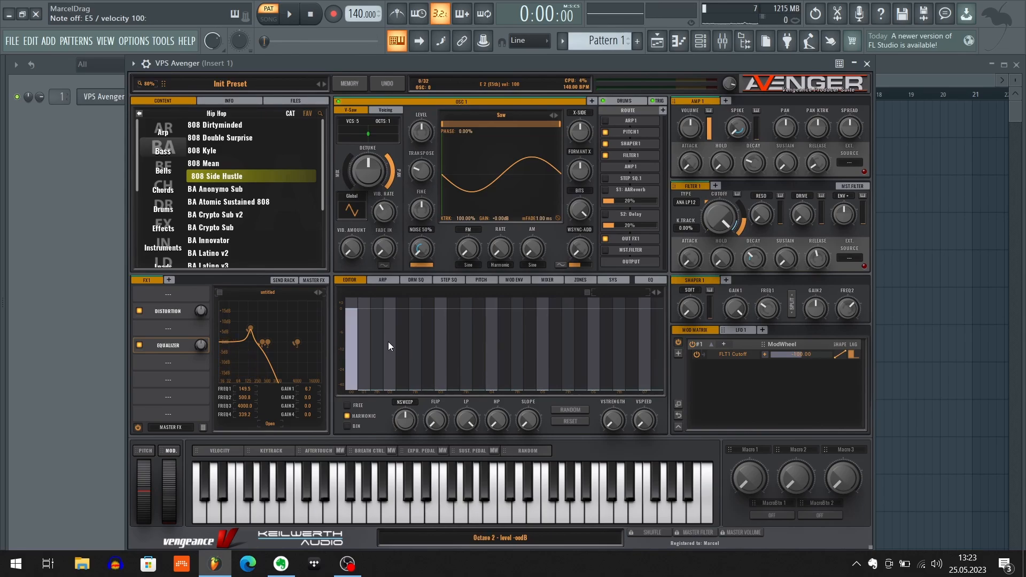
{"action": "key", "text": "c"}
{"action": "key", "text": "c"}
- Try adding single upper harmonics to the oscillator, then raise the 02-7th harmonic to about -7.7 dB
{"action": "left_click_drag", "start_coordinate": [389, 342], "coordinate": [391, 397]}
{"action": "mouse_move", "coordinate": [413, 343]}
{"action": "left_mouse_down"}
{"action": "mouse_move", "coordinate": [415, 318]}
{"action": "mouse_move", "coordinate": [417, 393]}
{"action": "mouse_move", "coordinate": [429, 324]}
{"action": "mouse_move", "coordinate": [428, 348]}
{"action": "mouse_move", "coordinate": [402, 360]}
{"action": "mouse_move", "coordinate": [403, 328]}
{"action": "mouse_move", "coordinate": [411, 391]}
{"action": "mouse_move", "coordinate": [415, 331]}
{"action": "mouse_move", "coordinate": [414, 390]}
{"action": "left_mouse_up"}
{"action": "left_click", "coordinate": [415, 338]}
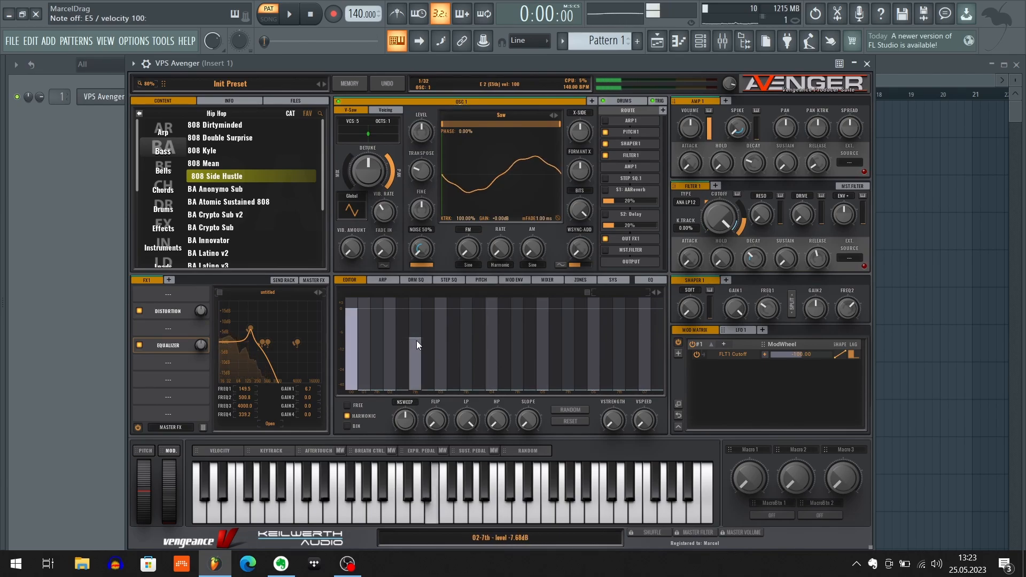
- Add two low harmonics alongside the 02-7th one, keep the 01-7th harmonic at a moderate level, and audition the bass note
{"action": "mouse_move", "coordinate": [378, 332]}
{"action": "left_mouse_down"}
{"action": "mouse_move", "coordinate": [380, 320]}
{"action": "mouse_move", "coordinate": [377, 409]}
{"action": "left_mouse_up"}
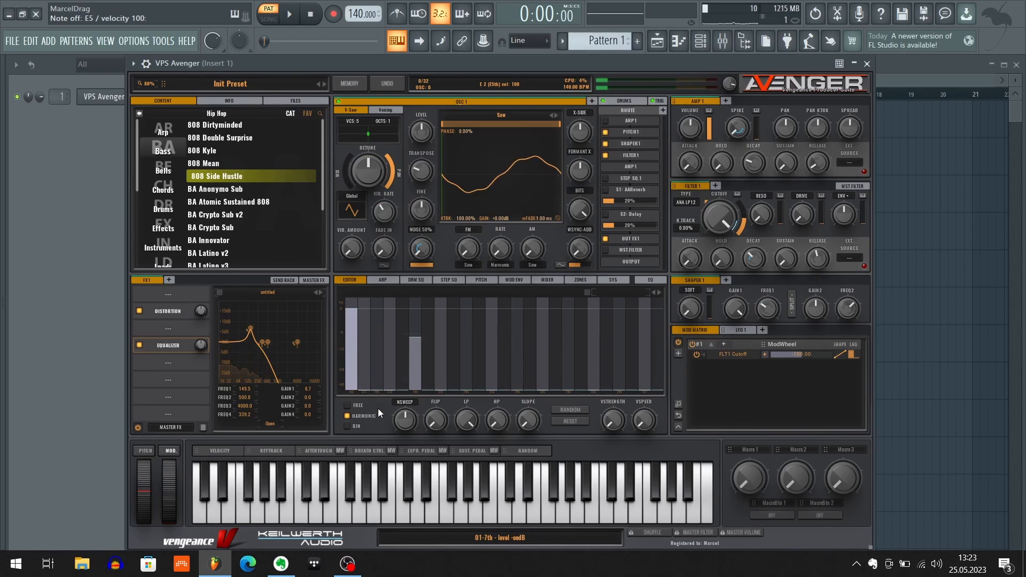
{"action": "mouse_move", "coordinate": [387, 335]}
{"action": "left_mouse_down"}
{"action": "mouse_move", "coordinate": [388, 411]}
{"action": "mouse_move", "coordinate": [391, 352]}
{"action": "mouse_move", "coordinate": [392, 364]}
{"action": "mouse_move", "coordinate": [415, 328]}
{"action": "mouse_move", "coordinate": [412, 411]}
{"action": "mouse_move", "coordinate": [402, 319]}
{"action": "mouse_move", "coordinate": [409, 396]}
{"action": "mouse_move", "coordinate": [415, 312]}
{"action": "mouse_move", "coordinate": [412, 409]}
{"action": "mouse_move", "coordinate": [441, 315]}
{"action": "mouse_move", "coordinate": [441, 331]}
{"action": "mouse_move", "coordinate": [427, 322]}
{"action": "mouse_move", "coordinate": [425, 423]}
{"action": "mouse_move", "coordinate": [415, 322]}
{"action": "mouse_move", "coordinate": [416, 367]}
{"action": "mouse_move", "coordinate": [415, 324]}
{"action": "mouse_move", "coordinate": [388, 348]}
{"action": "mouse_move", "coordinate": [391, 373]}
{"action": "mouse_move", "coordinate": [389, 347]}
{"action": "mouse_move", "coordinate": [363, 323]}
{"action": "mouse_move", "coordinate": [372, 376]}
{"action": "left_mouse_up"}
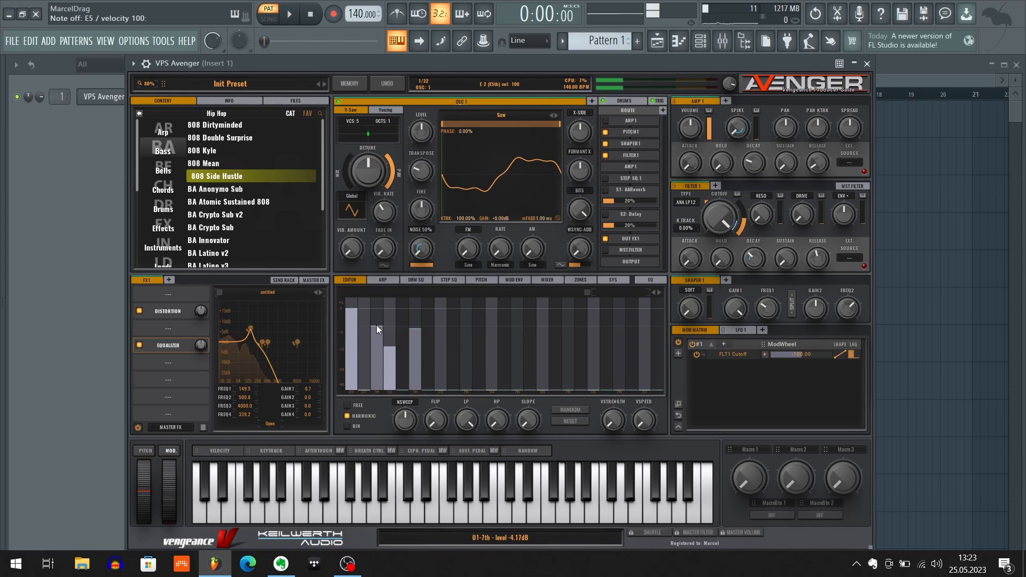
{"action": "left_click_drag", "start_coordinate": [377, 326], "coordinate": [374, 396]}
{"action": "left_click_drag", "start_coordinate": [377, 349], "coordinate": [377, 342]}
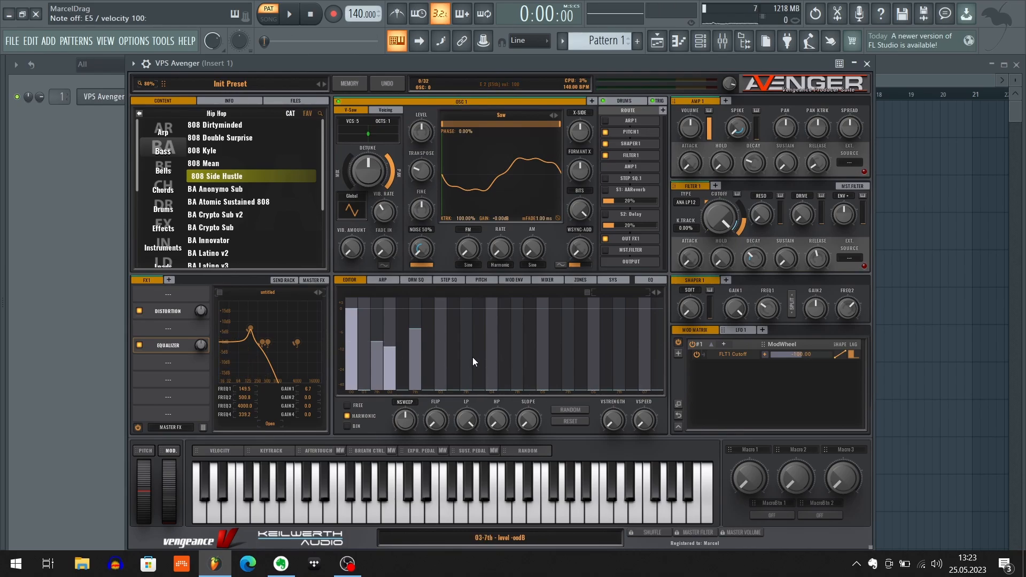
{"action": "key", "text": "c"}
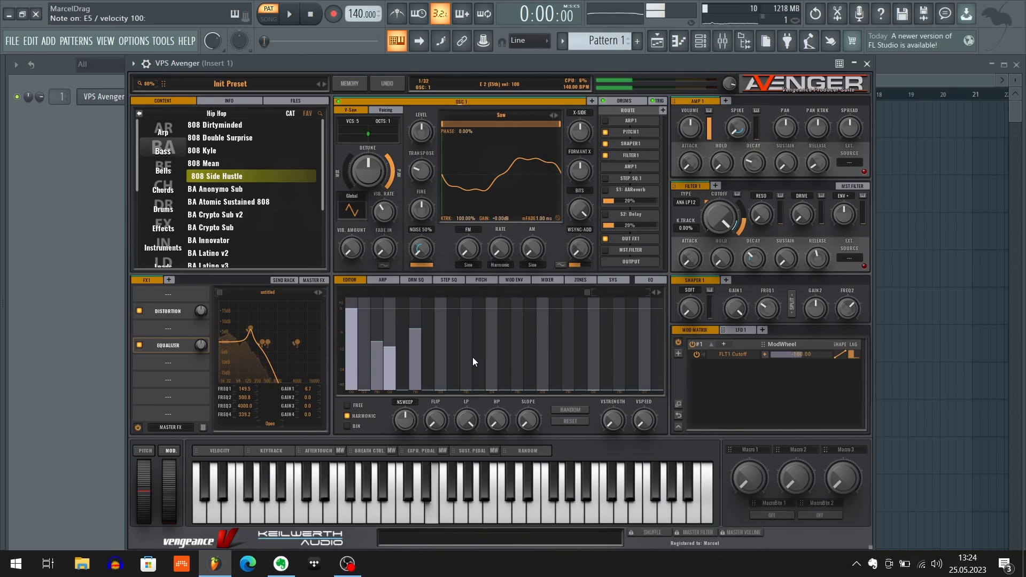
{"action": "key", "text": "c"}
{"action": "key", "text": "c"}
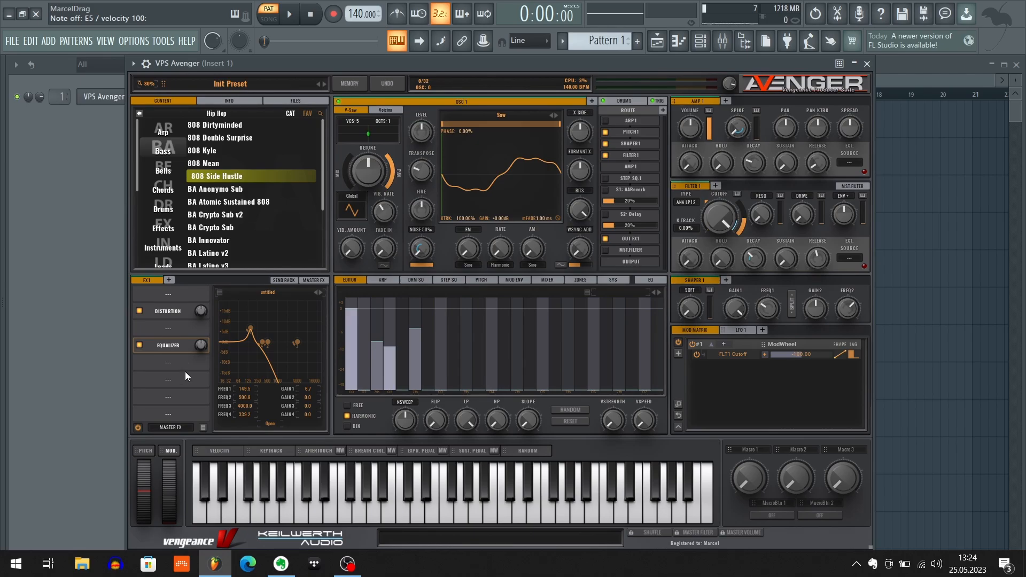
- Shorten MOD Envelope 1's decay to about 53.57 ms, assign it to the Equalizer's gain with an amount of about 47, and audition it
{"action": "left_click", "coordinate": [517, 282]}
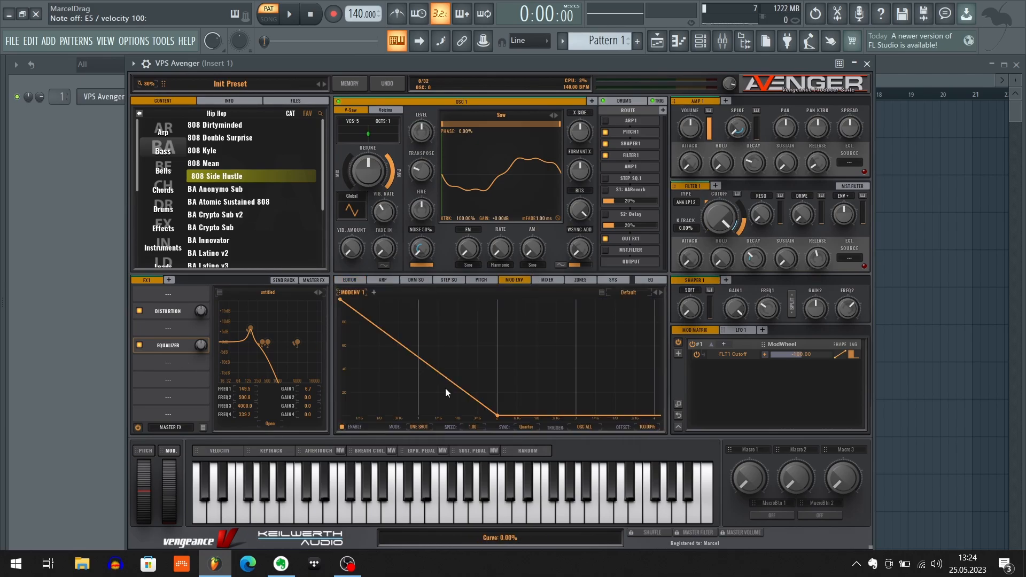
{"action": "left_click_drag", "start_coordinate": [497, 418], "coordinate": [384, 479]}
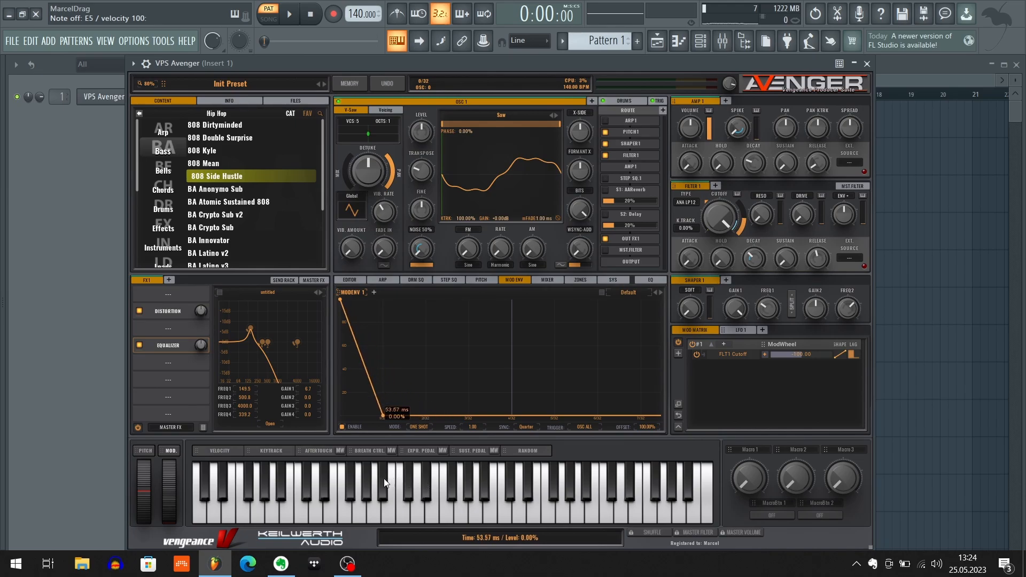
{"action": "left_click_drag", "start_coordinate": [341, 290], "coordinate": [206, 335]}
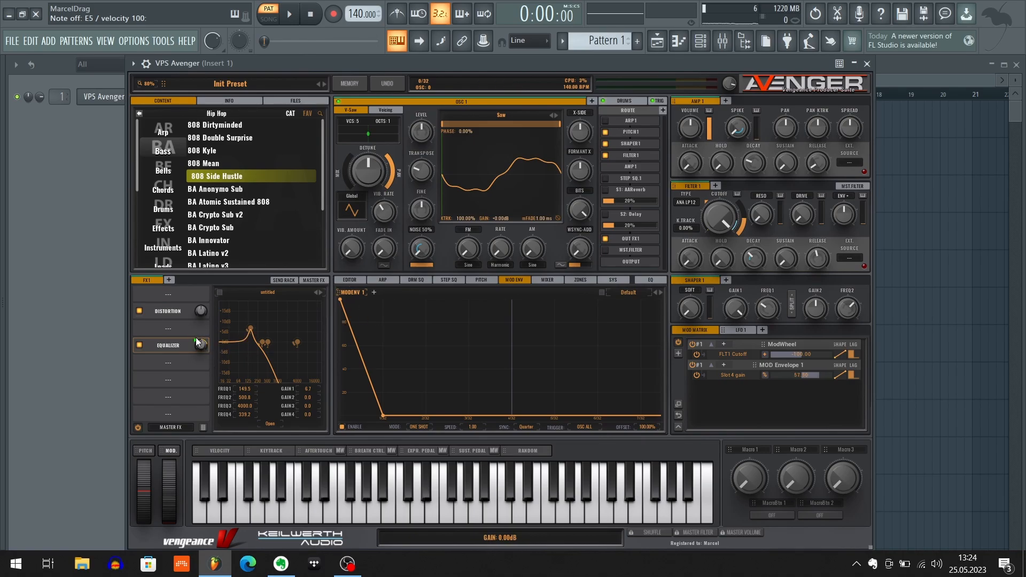
{"action": "left_click_drag", "start_coordinate": [196, 335], "coordinate": [194, 335]}
{"action": "key", "text": "c"}
{"action": "key", "text": "c"}
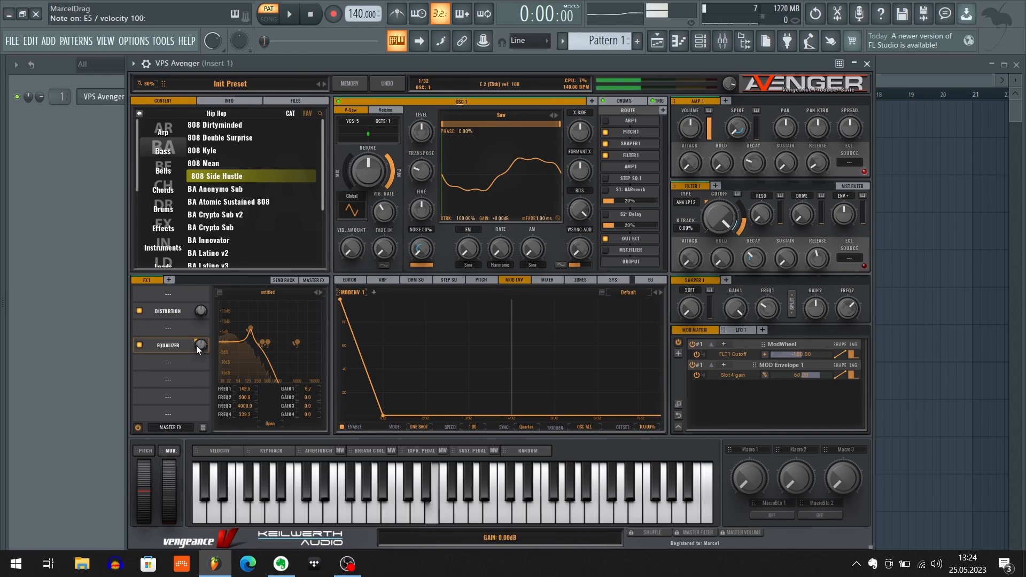
{"action": "key", "text": "c"}
- Add a Clipper after the Equalizer, lower its threshold to -20.0, and audition the bass note
{"action": "left_click", "coordinate": [171, 364]}
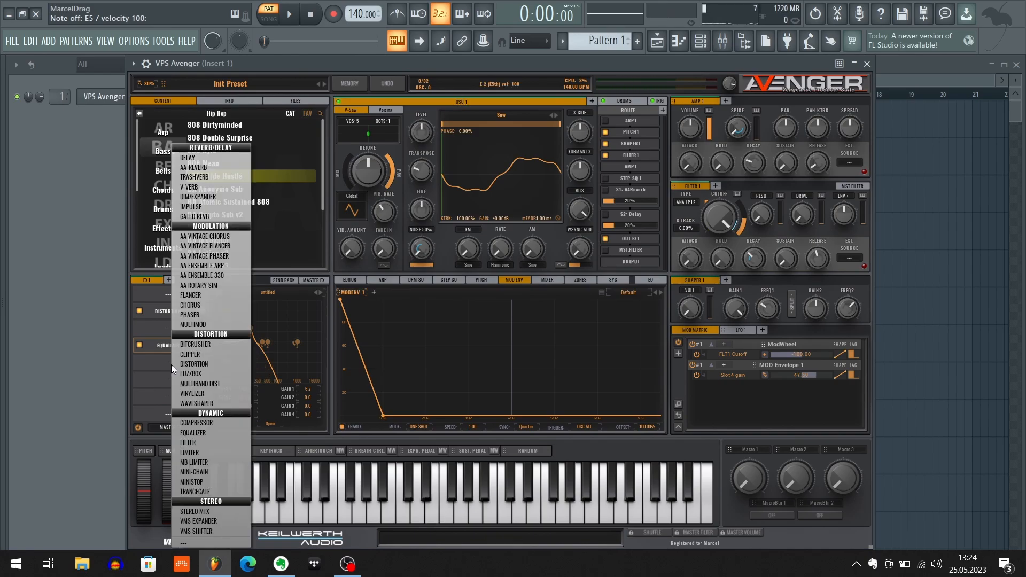
{"action": "left_click", "coordinate": [203, 354]}
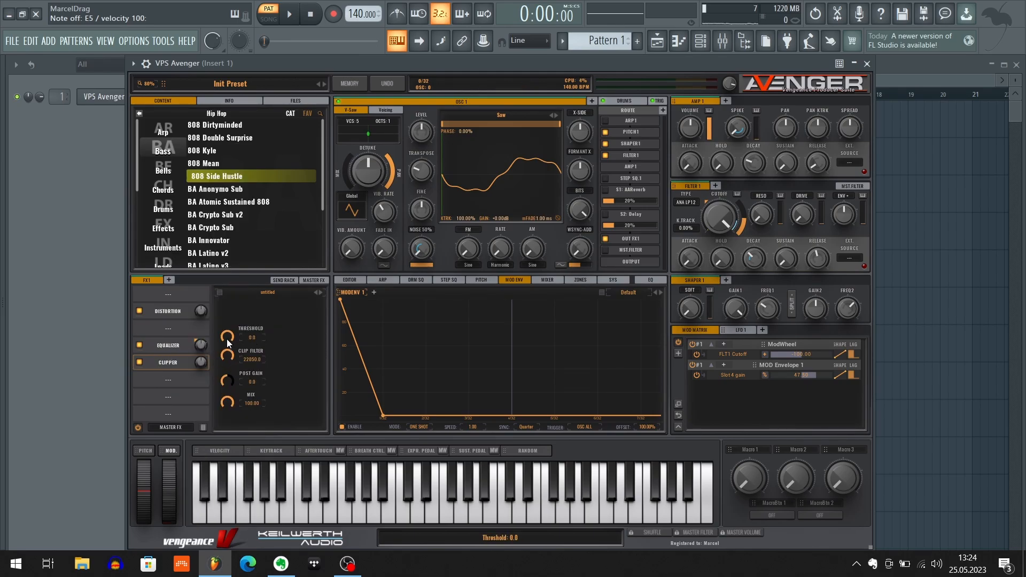
{"action": "left_click_drag", "start_coordinate": [229, 337], "coordinate": [232, 409]}
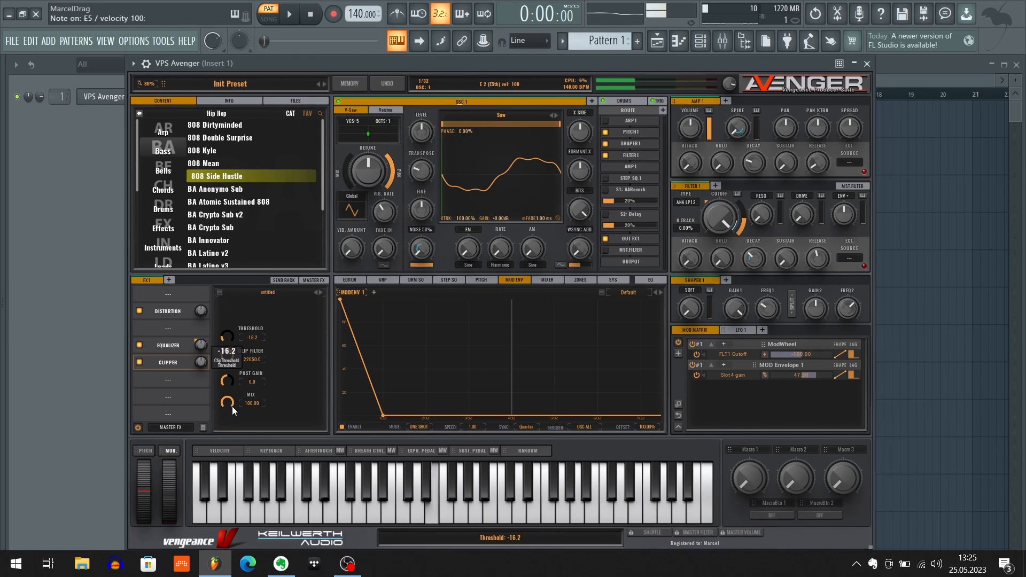
{"action": "key", "text": "c"}
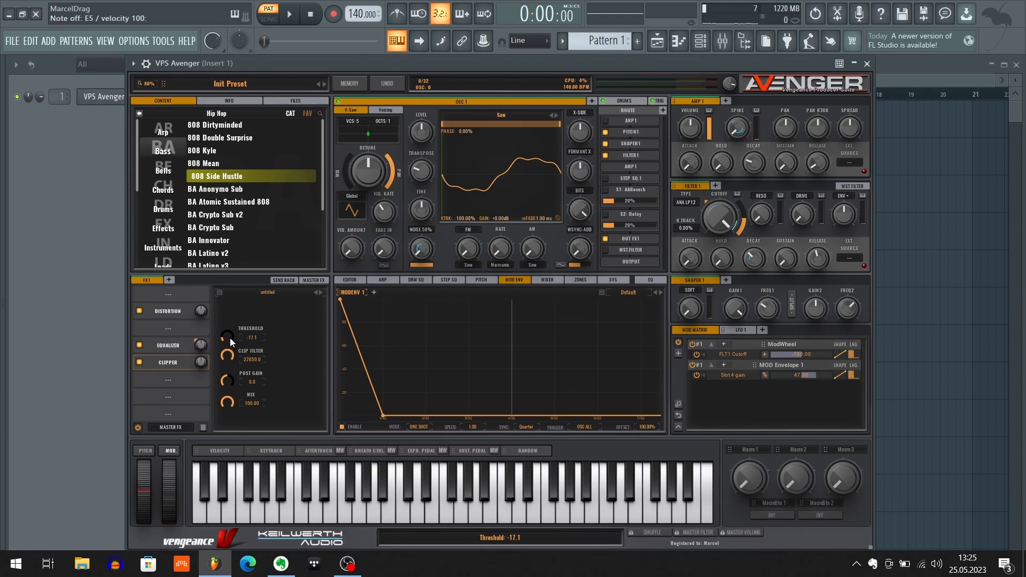
{"action": "scroll", "coordinate": [228, 337], "scroll_direction": "down", "scroll_amount": 2}
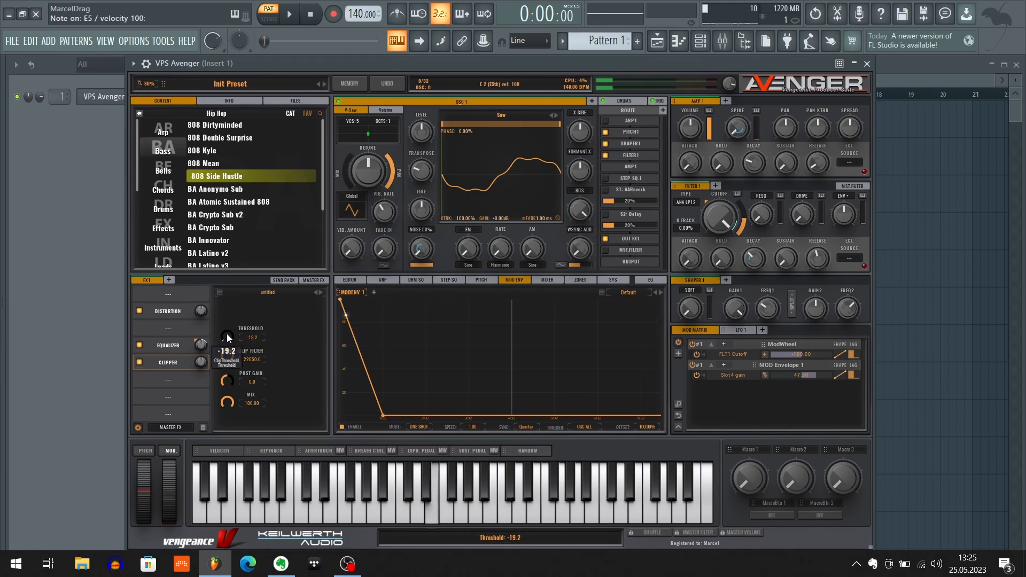
{"action": "scroll", "coordinate": [226, 338], "scroll_direction": "down", "scroll_amount": 1}
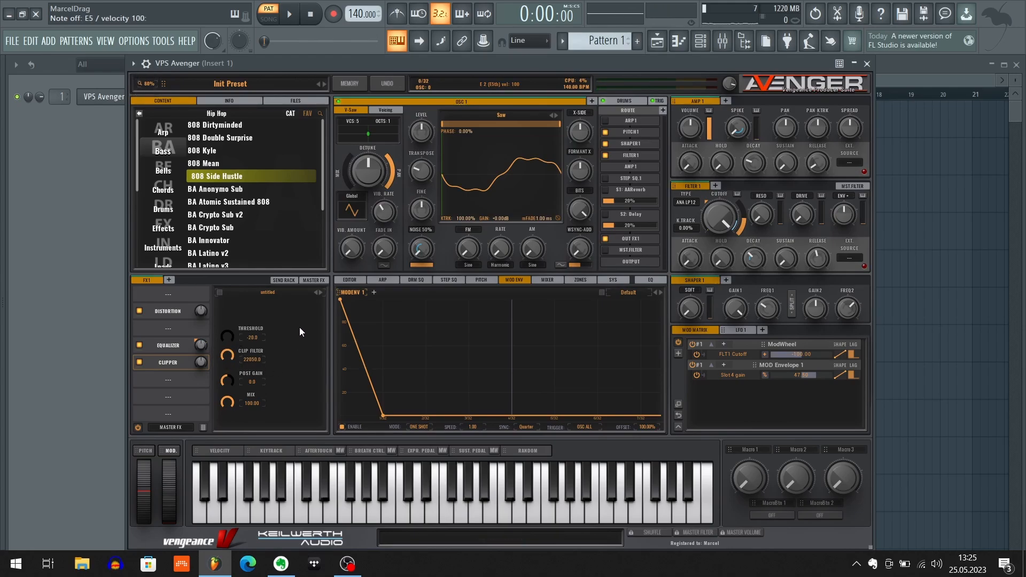
{"action": "key", "text": "c"}
{"action": "key", "text": "c"}
{"action": "key", "text": "c"}
{"action": "key", "text": "c"}
- Set the Clipper's threshold to -17.4 and its clip filter to about 9933.5
{"action": "mouse_move", "coordinate": [228, 338]}
{"action": "left_mouse_down"}
{"action": "mouse_move", "coordinate": [230, 314]}
{"action": "mouse_move", "coordinate": [229, 326]}
{"action": "left_mouse_up"}
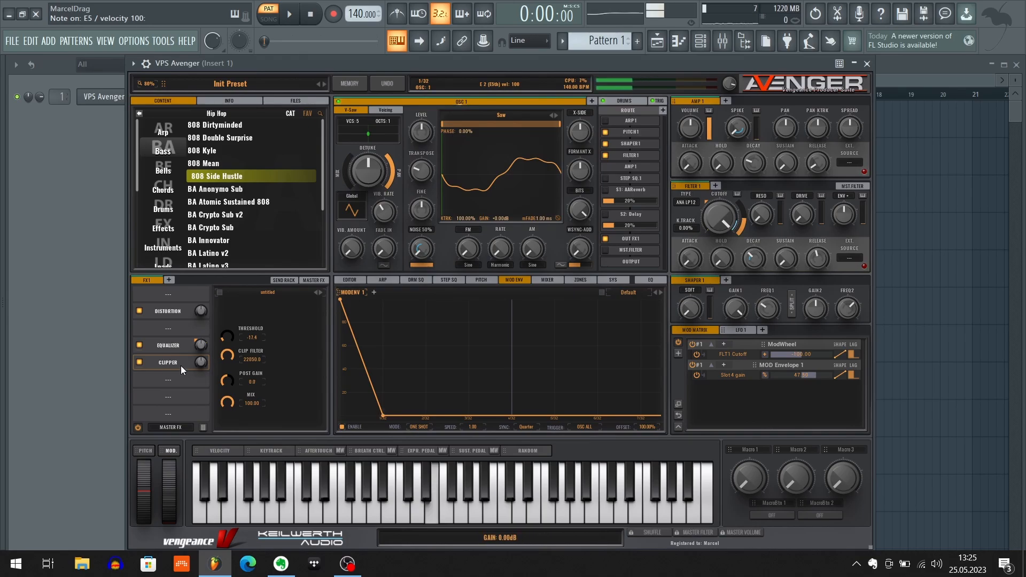
{"action": "left_click", "coordinate": [140, 363]}
{"action": "mouse_move", "coordinate": [227, 359]}
{"action": "left_mouse_down"}
{"action": "mouse_move", "coordinate": [229, 384]}
{"action": "mouse_move", "coordinate": [232, 348]}
{"action": "mouse_move", "coordinate": [234, 366]}
{"action": "left_mouse_up"}
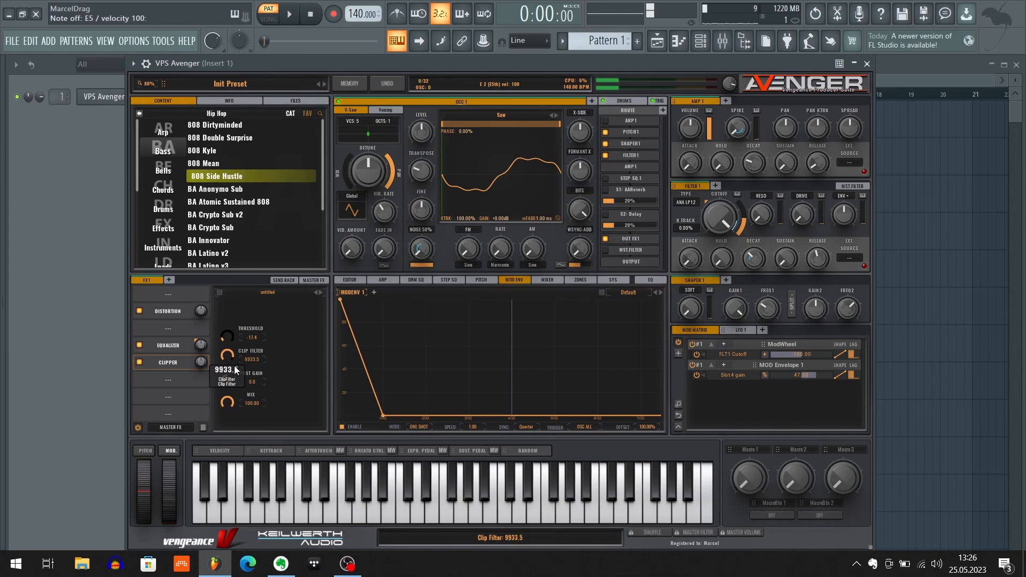
- Compare the bass with the Clipper bypassed and enabled, set its threshold to -17.2, and leave it enabled
{"action": "left_click", "coordinate": [138, 362]}
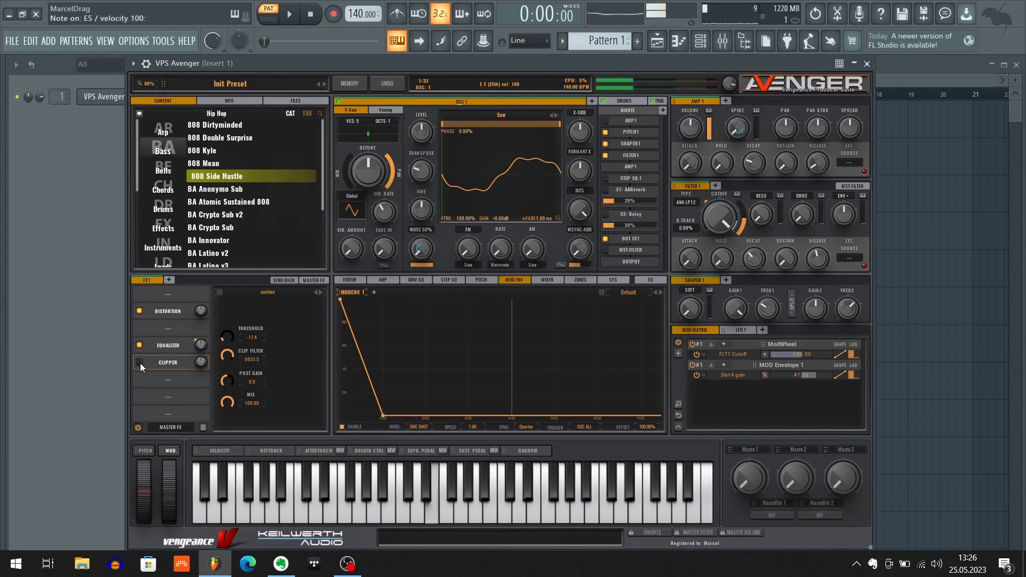
{"action": "left_click", "coordinate": [138, 363]}
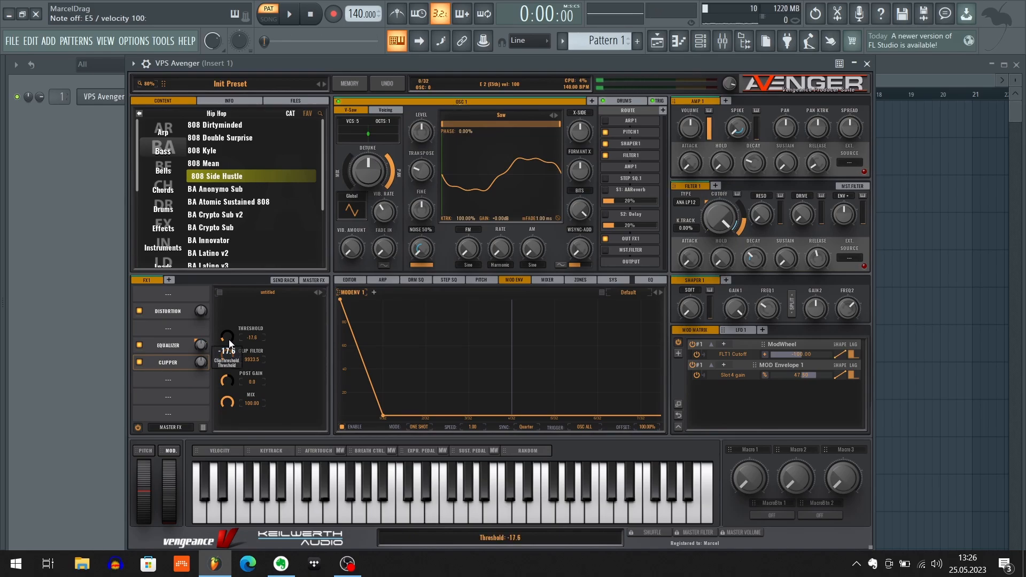
{"action": "left_click_drag", "start_coordinate": [231, 340], "coordinate": [226, 338]}
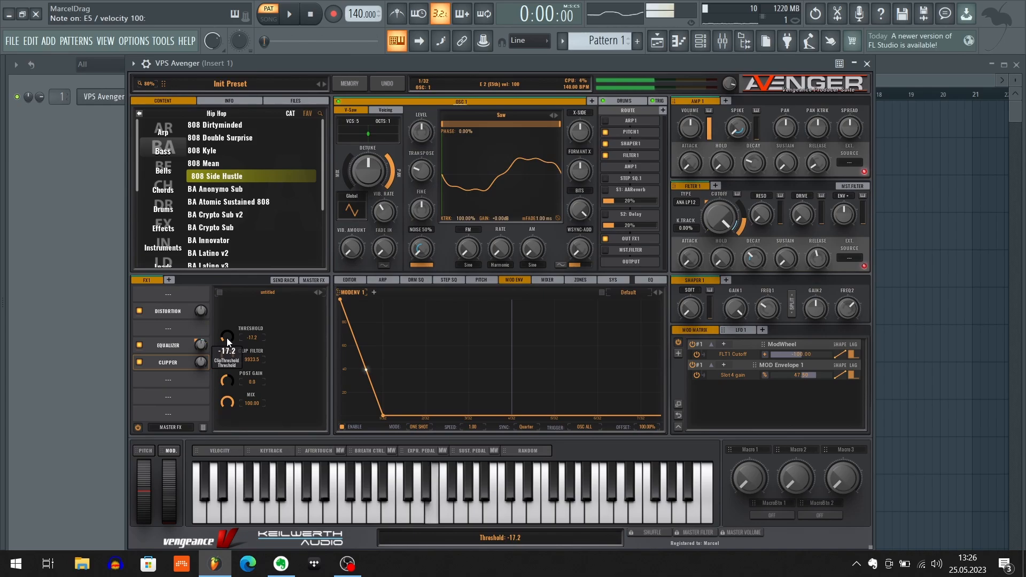
{"action": "left_click", "coordinate": [139, 363]}
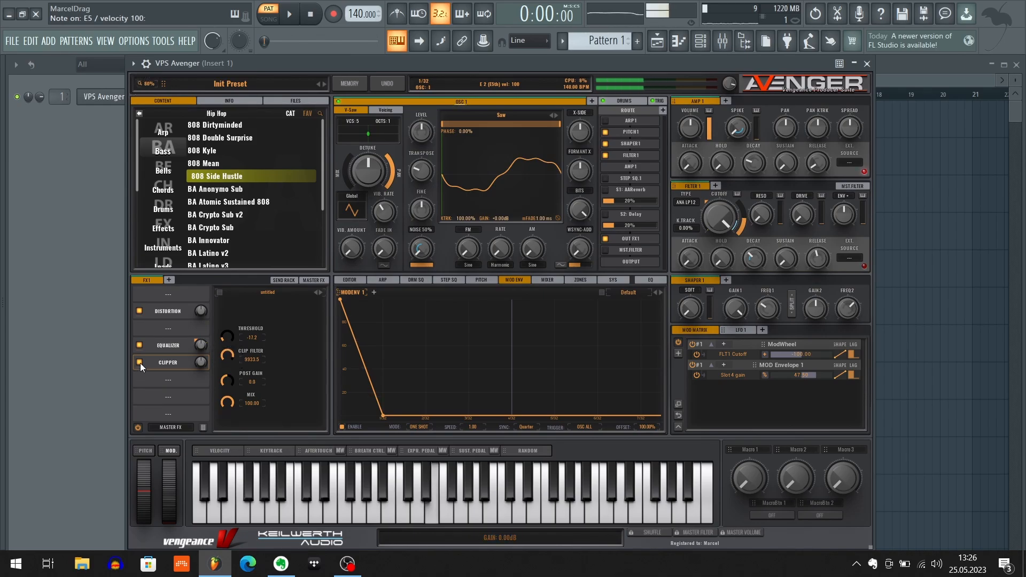
{"action": "left_click", "coordinate": [139, 363]}
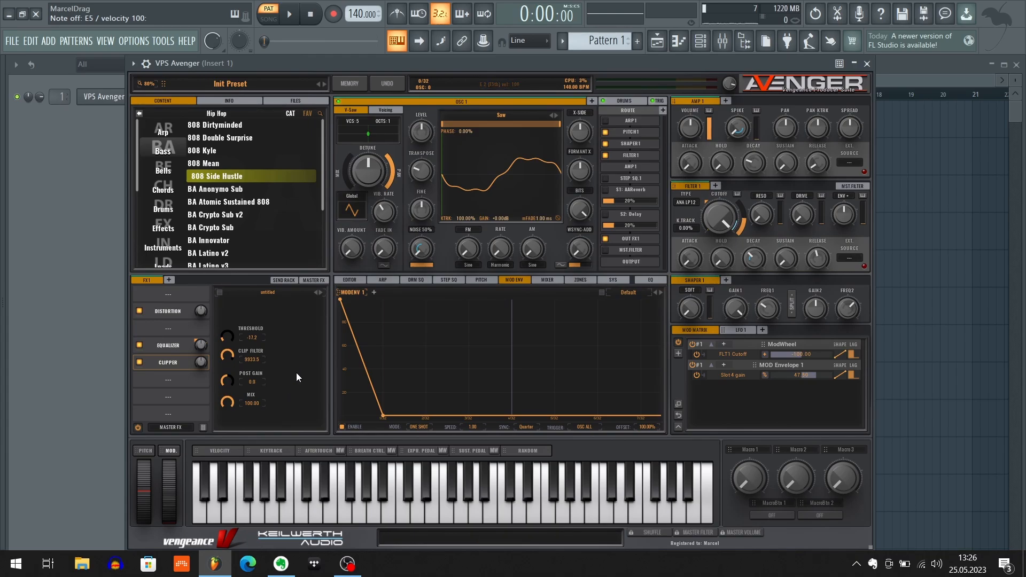
- Add a Limiter after the Clipper with a release of 0.50 ms and a threshold of about -25.8
{"action": "left_click", "coordinate": [166, 380]}
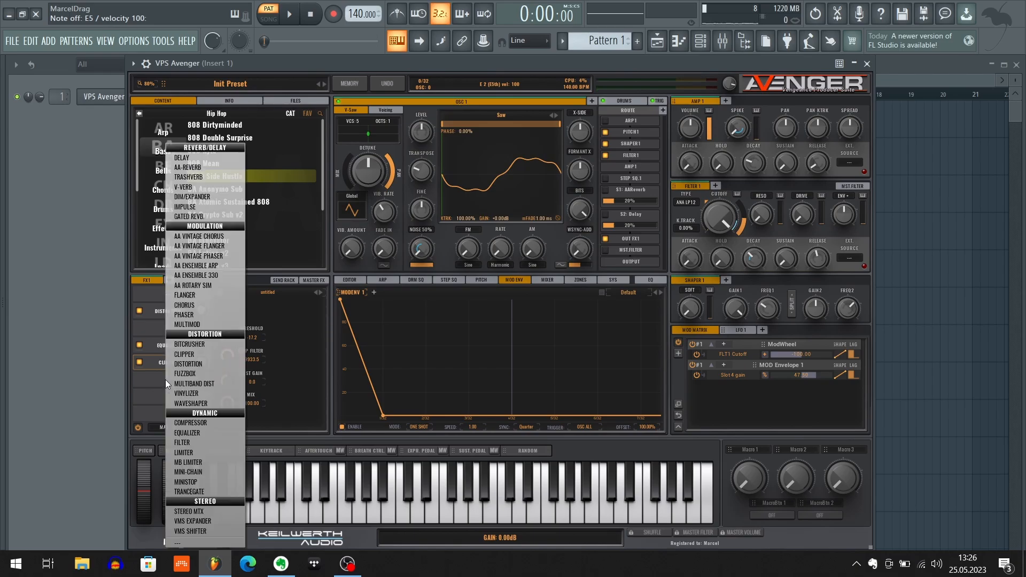
{"action": "left_click", "coordinate": [194, 452]}
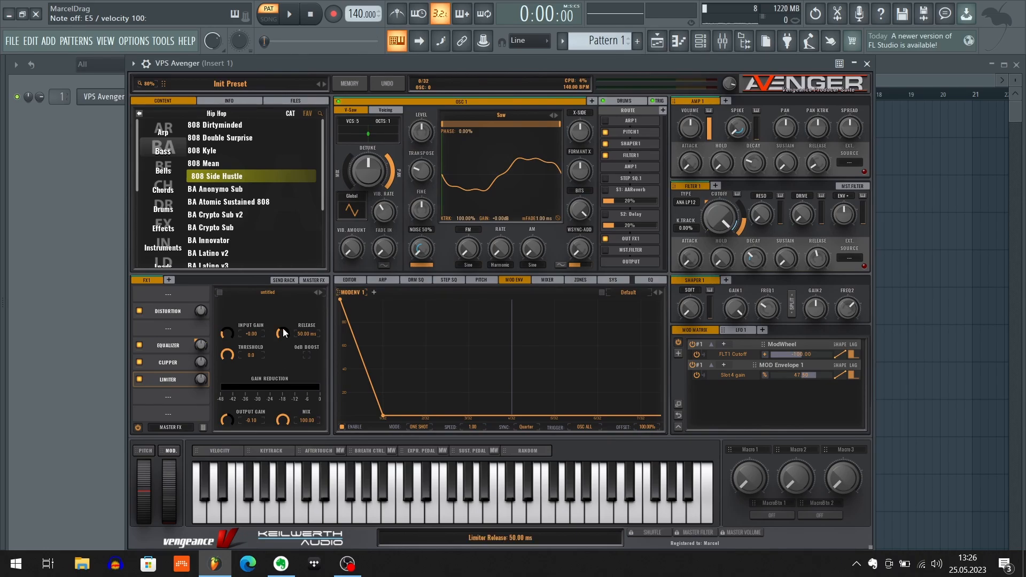
{"action": "left_click_drag", "start_coordinate": [283, 338], "coordinate": [286, 404]}
{"action": "left_click_drag", "start_coordinate": [227, 358], "coordinate": [230, 377]}
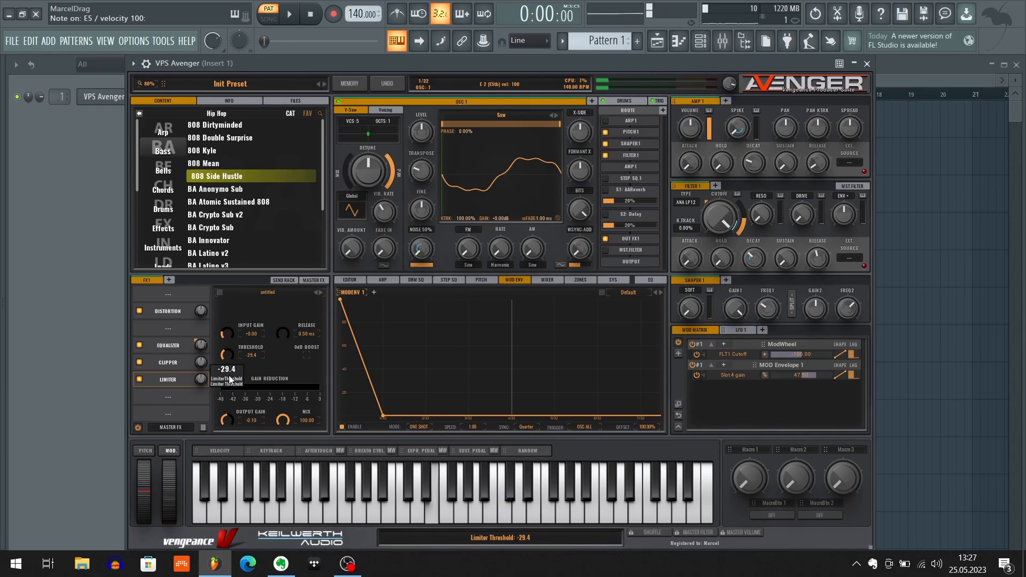
{"action": "scroll", "coordinate": [228, 367], "scroll_direction": "up", "scroll_amount": 3}
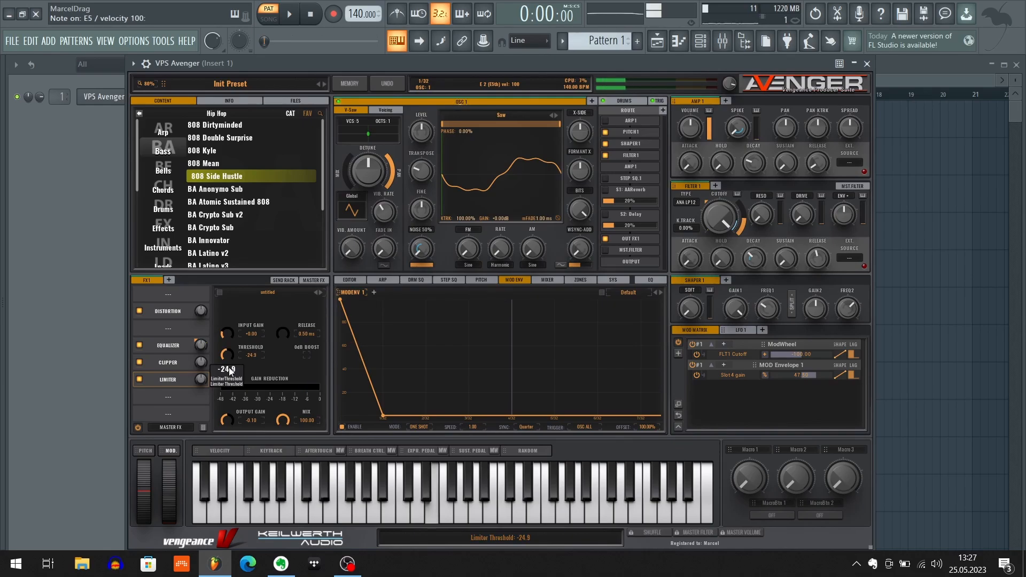
{"action": "scroll", "coordinate": [228, 369], "scroll_direction": "down", "scroll_amount": 2}
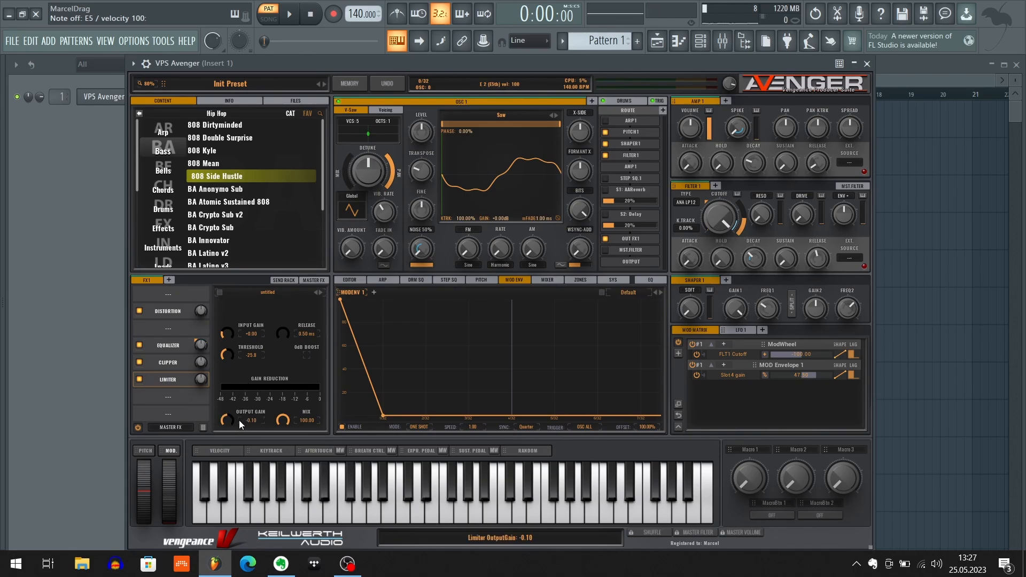
- Raise the Limiter's output gain to +4.92 and compare the bass with the Limiter bypassed and enabled
{"action": "left_click_drag", "start_coordinate": [226, 419], "coordinate": [229, 420]}
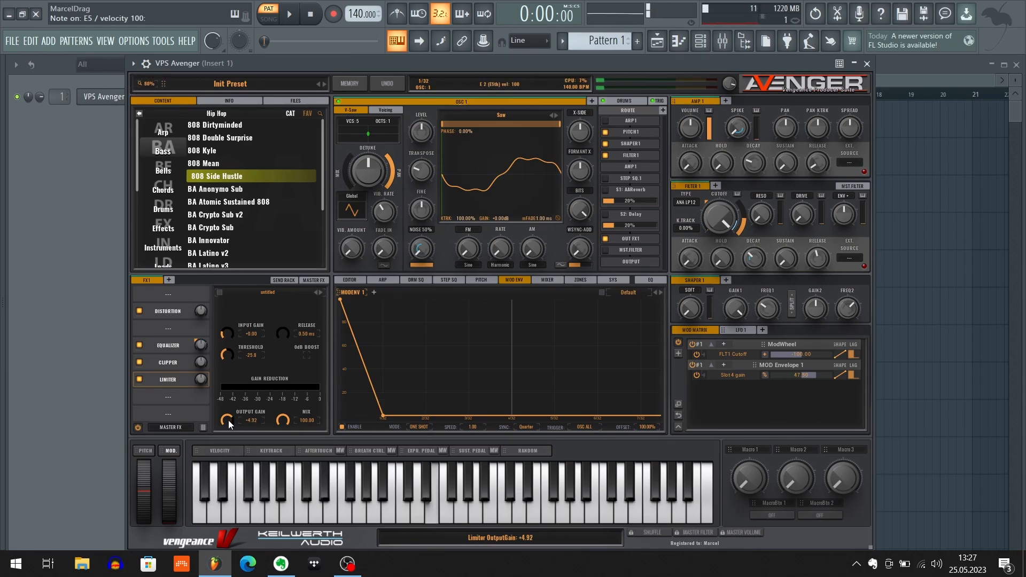
{"action": "left_click", "coordinate": [138, 380]}
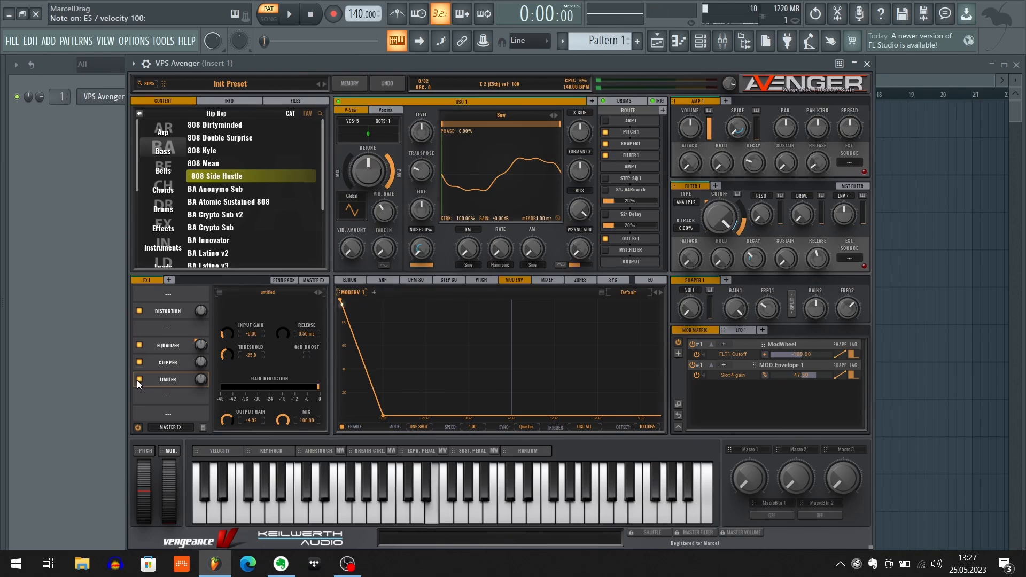
{"action": "left_click", "coordinate": [138, 380]}
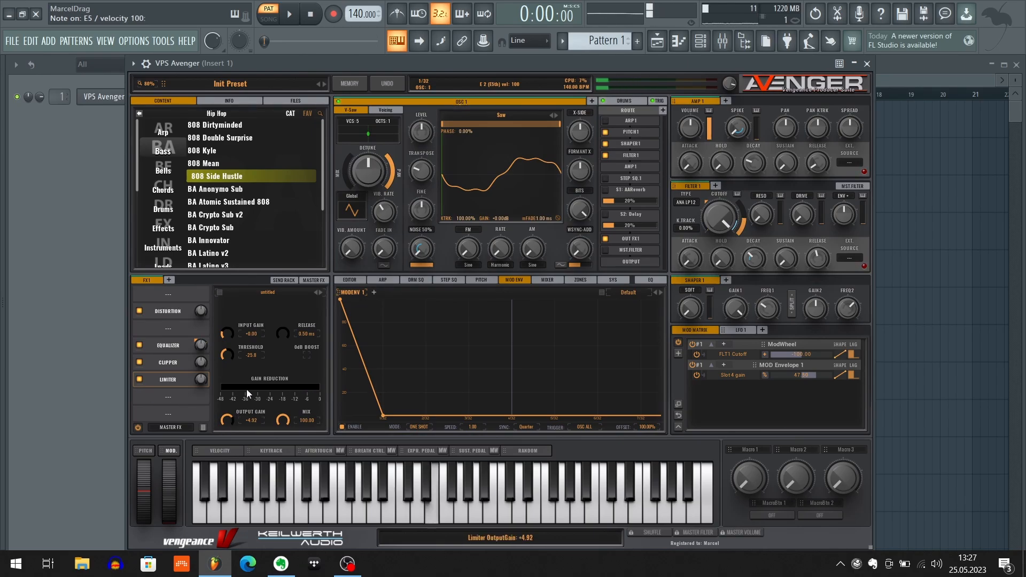
- Try Limiter thresholds of -25.2 and -22.8, comparing the bass with the Limiter bypassed and enabled at each
{"action": "mouse_move", "coordinate": [226, 355]}
{"action": "left_mouse_down"}
{"action": "mouse_move", "coordinate": [223, 368]}
{"action": "mouse_move", "coordinate": [227, 355]}
{"action": "left_mouse_up"}
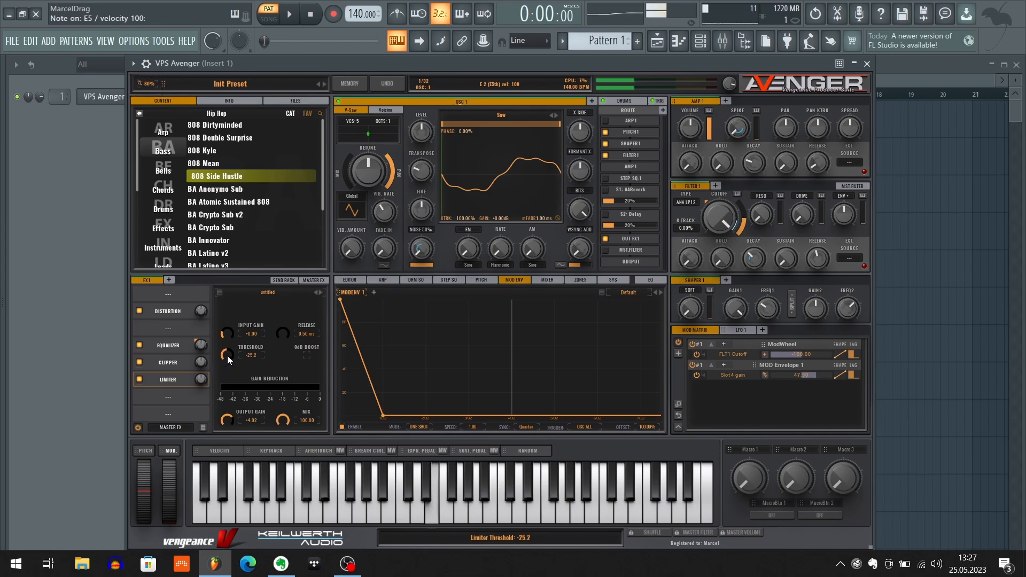
{"action": "left_click", "coordinate": [139, 381]}
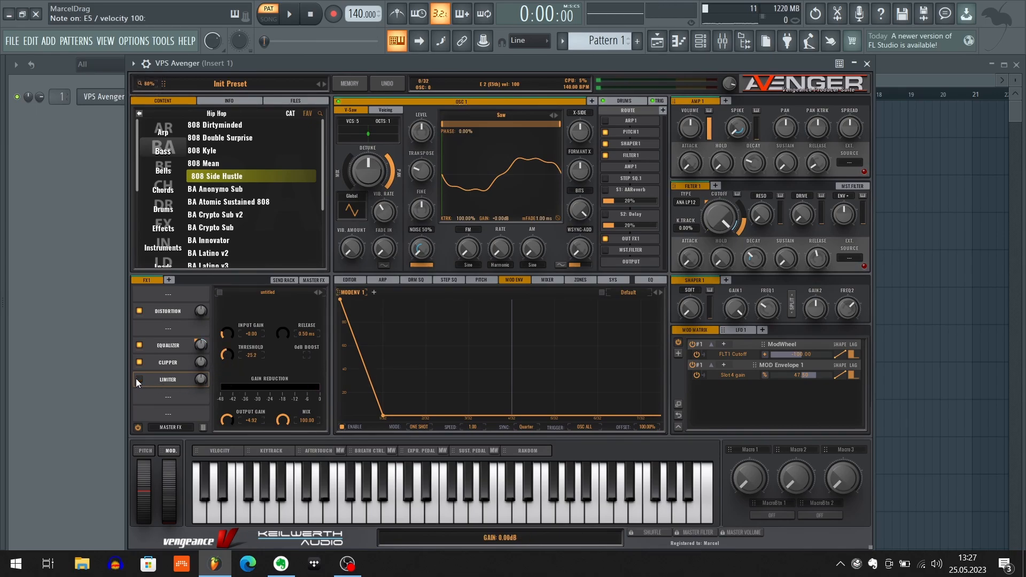
{"action": "left_click", "coordinate": [139, 380]}
{"action": "key", "text": "c"}
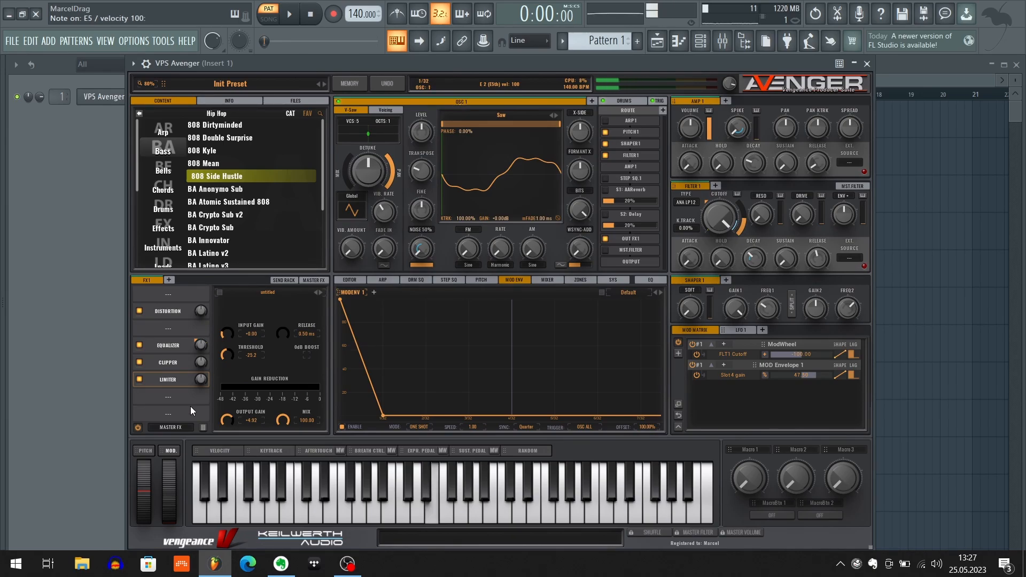
{"action": "left_click_drag", "start_coordinate": [225, 358], "coordinate": [223, 349]}
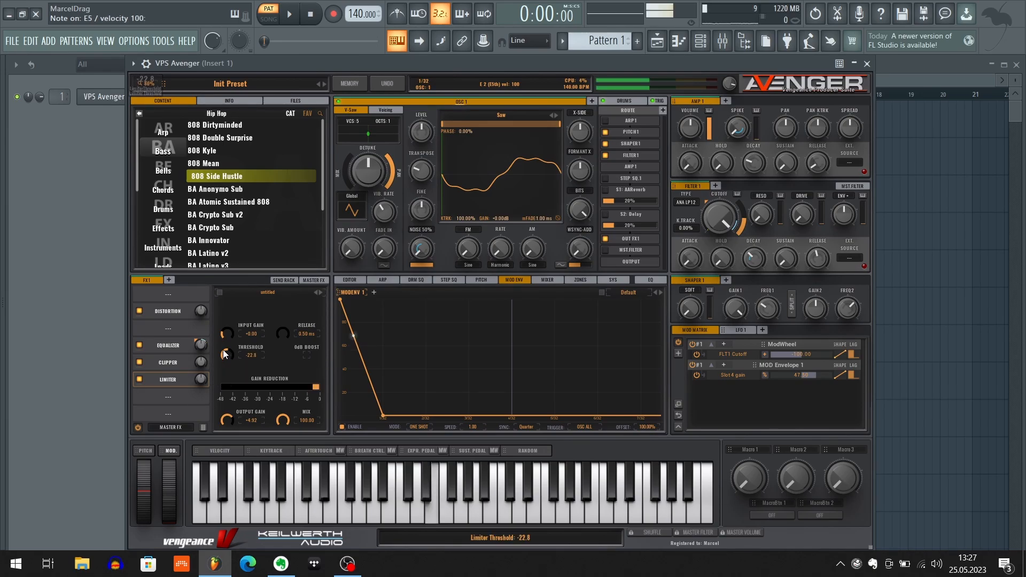
{"action": "left_click", "coordinate": [140, 378]}
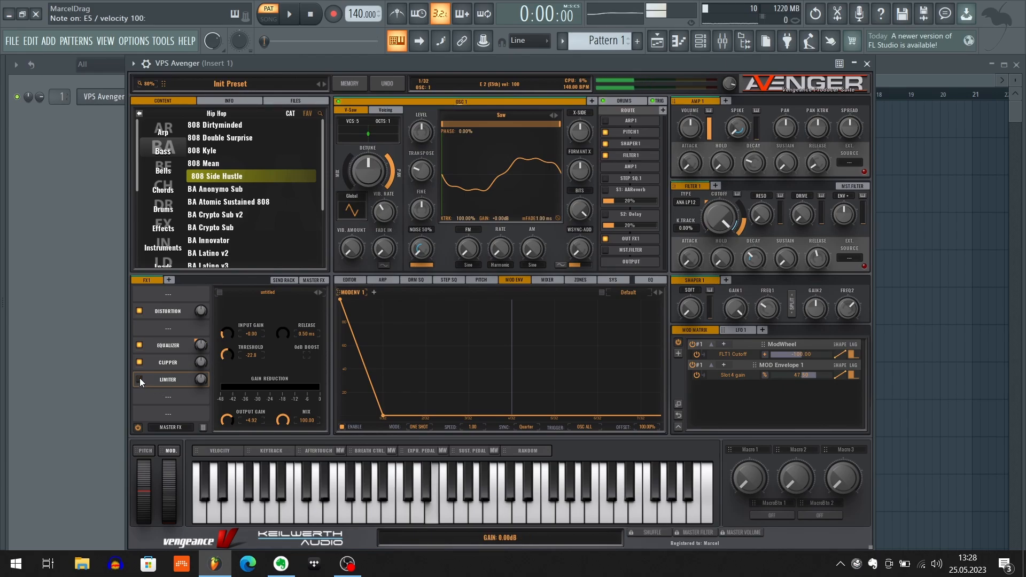
{"action": "left_click", "coordinate": [140, 378]}
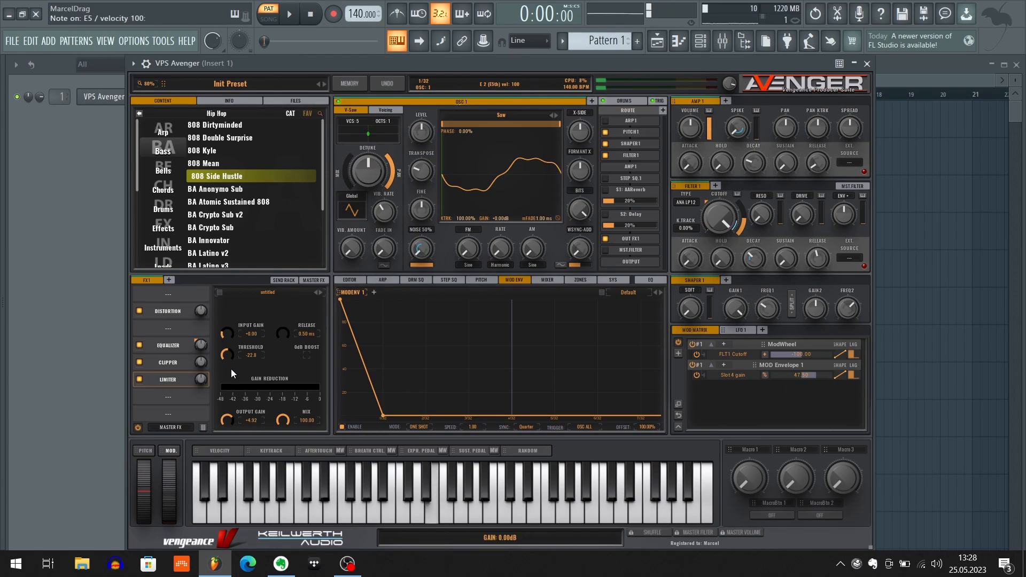
- Set the Limiter's threshold to -24.3, compare the bass with the Limiter bypassed and enabled, and leave it enabled
{"action": "left_click_drag", "start_coordinate": [229, 357], "coordinate": [229, 364]}
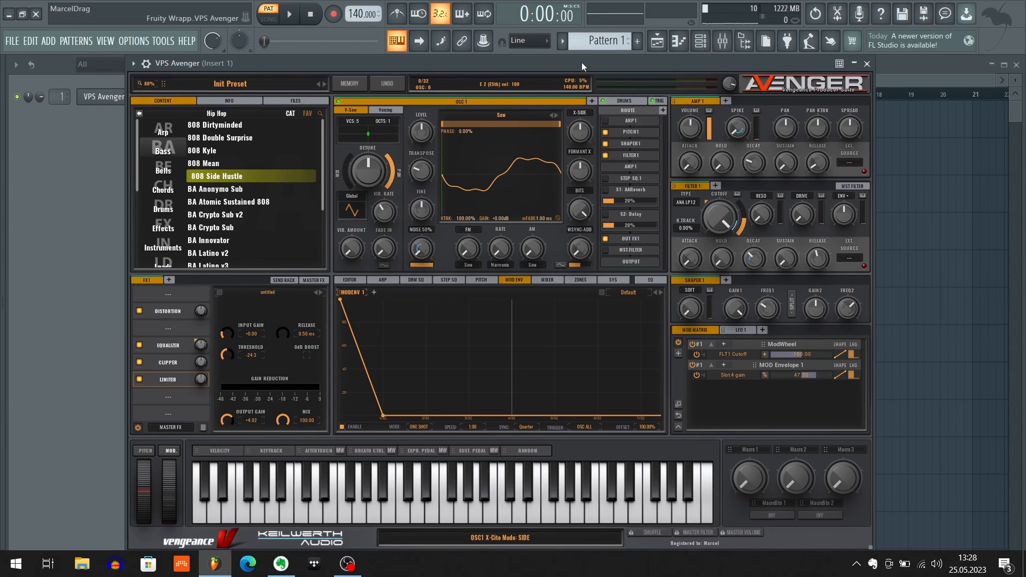
{"action": "left_click_drag", "start_coordinate": [581, 62], "coordinate": [579, 63]}
{"action": "left_click", "coordinate": [136, 379]}
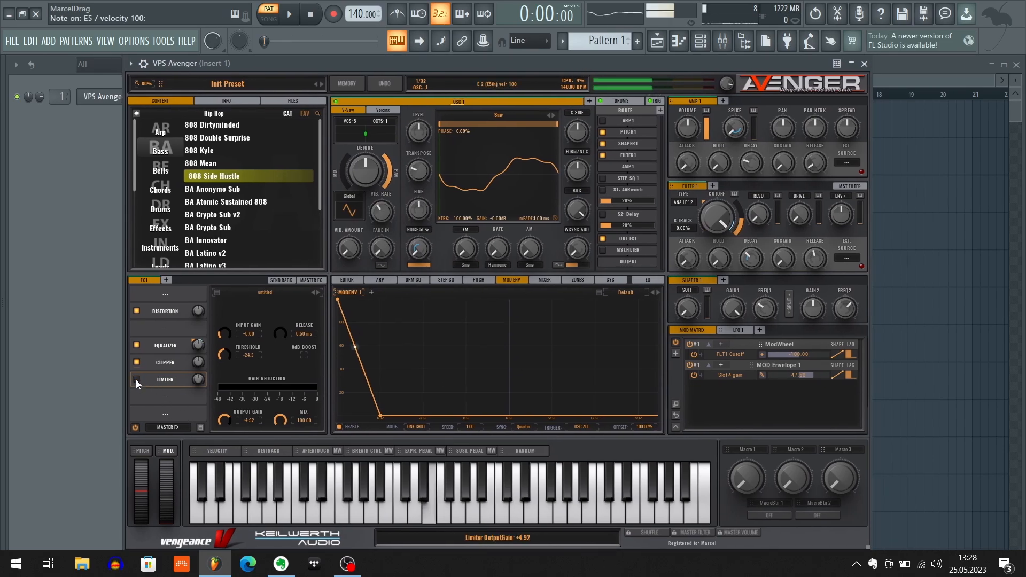
{"action": "left_click", "coordinate": [136, 380]}
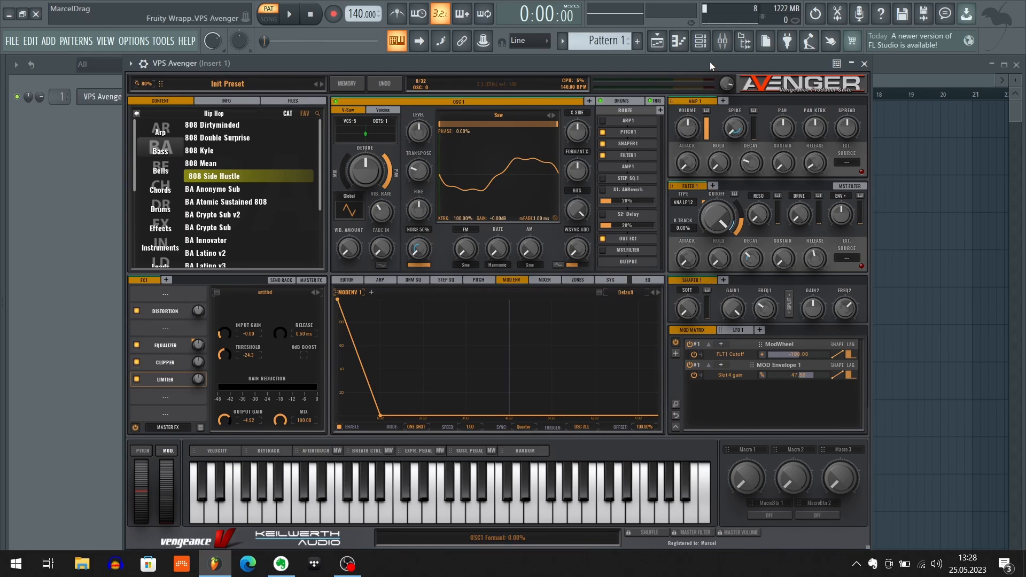
{"action": "left_click_drag", "start_coordinate": [710, 62], "coordinate": [711, 67]}
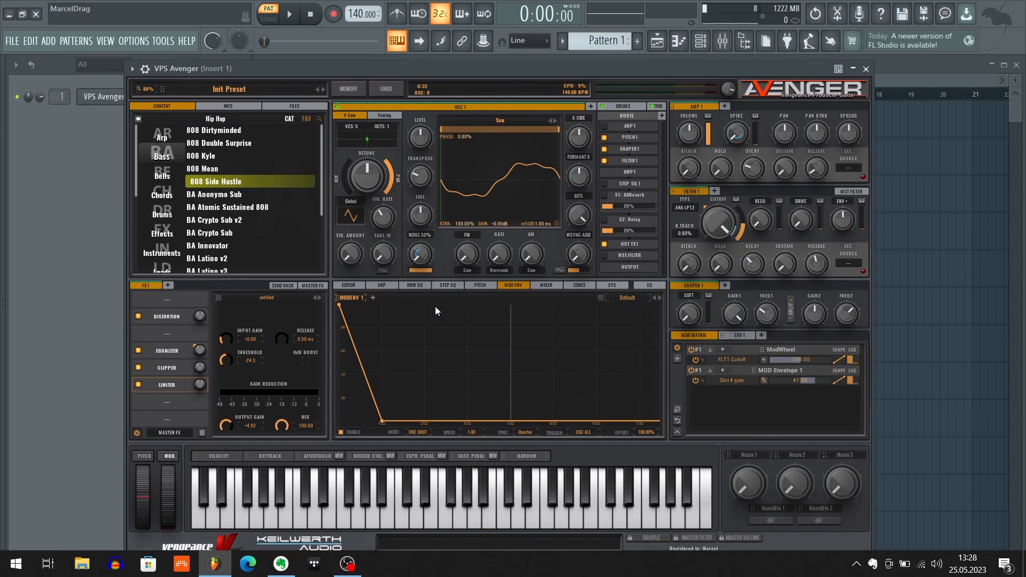
- Shift the pitch envelope's peak earlier and reshape its decay curve, comparing the bass with the envelope off and on and leaving it enabled
{"action": "left_click", "coordinate": [481, 286]}
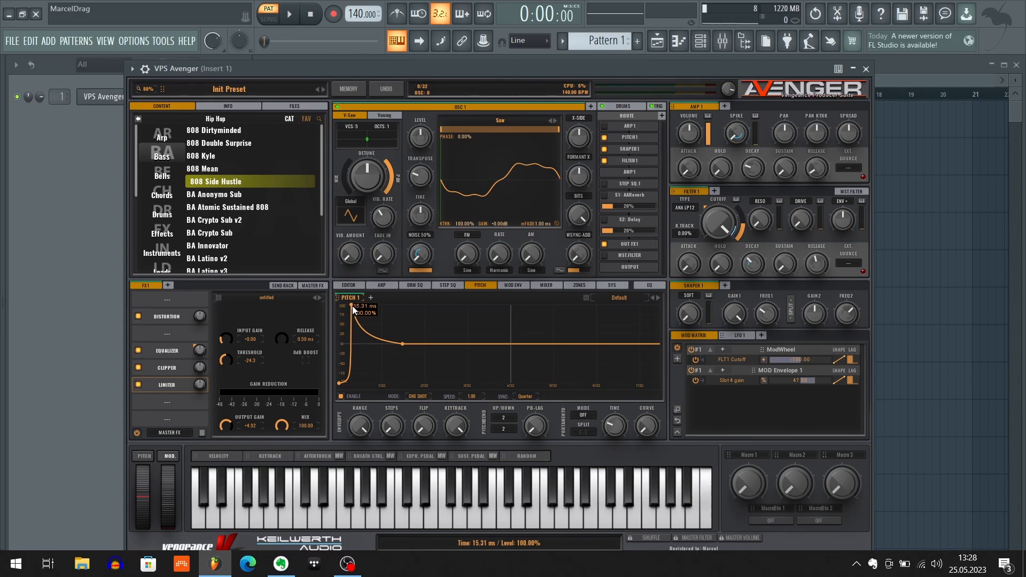
{"action": "left_click_drag", "start_coordinate": [351, 305], "coordinate": [349, 284]}
{"action": "left_click_drag", "start_coordinate": [372, 339], "coordinate": [378, 334]}
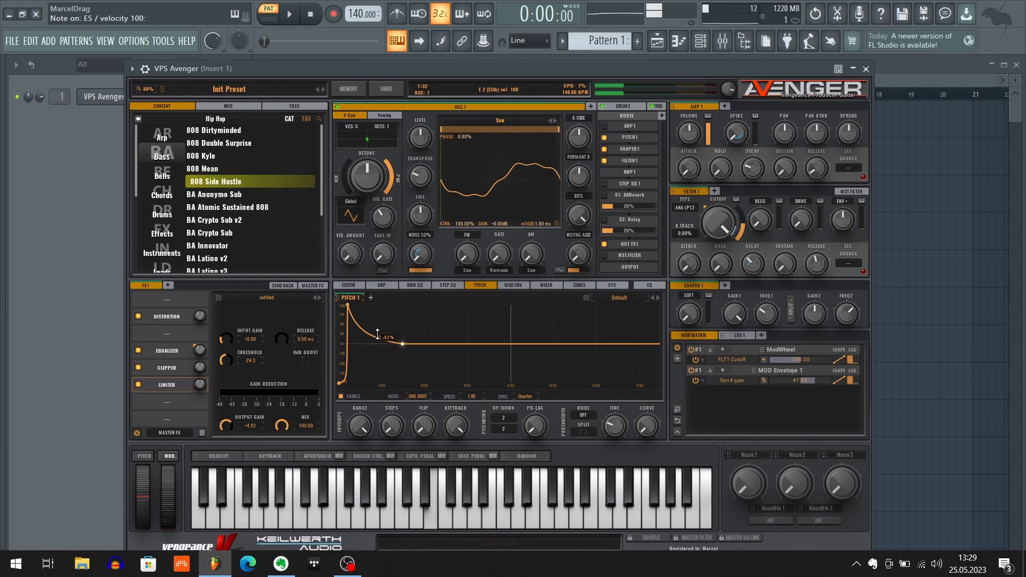
{"action": "left_click", "coordinate": [341, 396]}
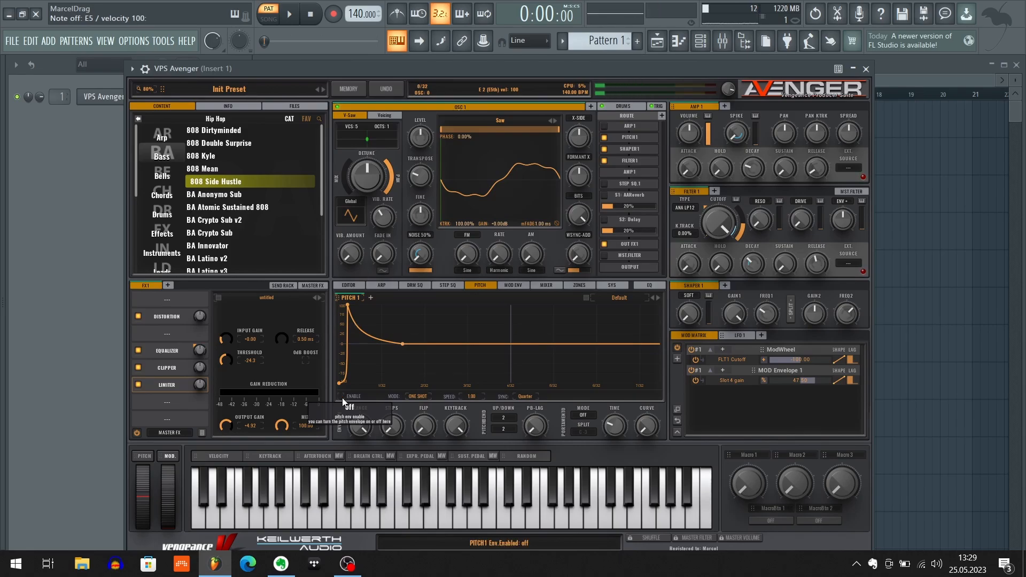
{"action": "left_click", "coordinate": [342, 396]}
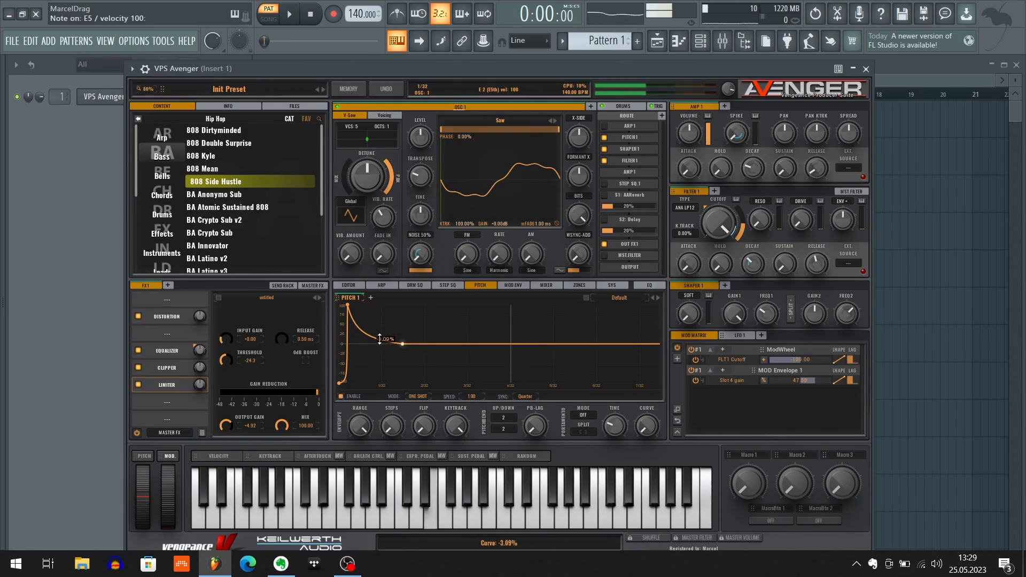
{"action": "left_click_drag", "start_coordinate": [380, 339], "coordinate": [380, 343]}
- In OSC 1's harmonic editor, clear the third and fourth bars, and redraw levels on the third through seventh bars
{"action": "left_click", "coordinate": [525, 121]}
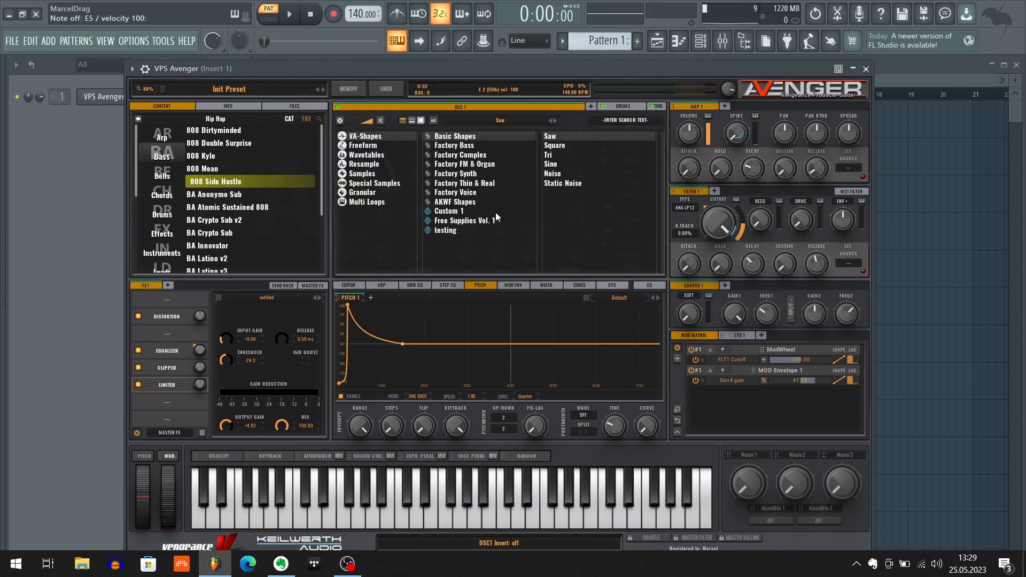
{"action": "left_click", "coordinate": [567, 209]}
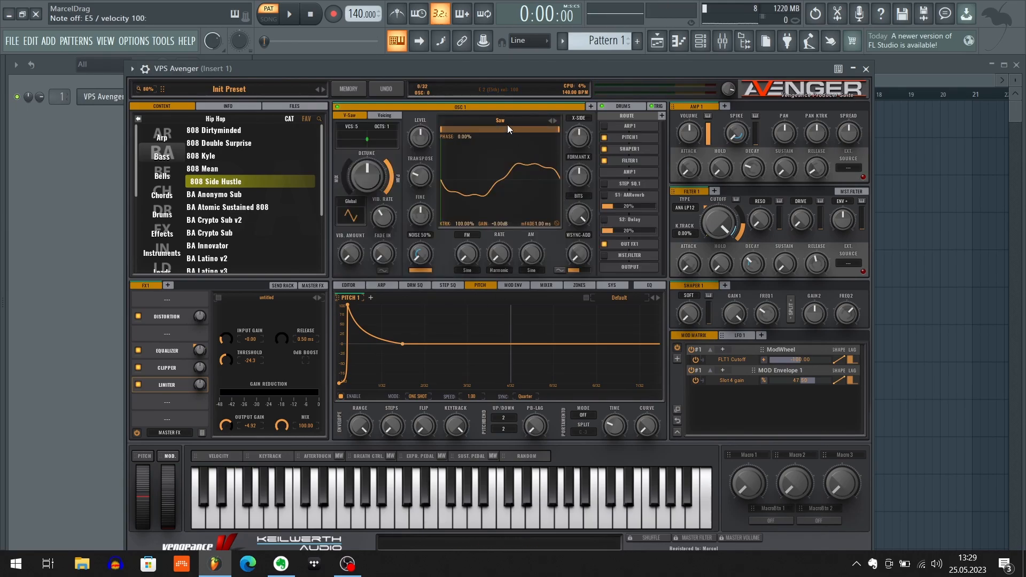
{"action": "left_click", "coordinate": [348, 286]}
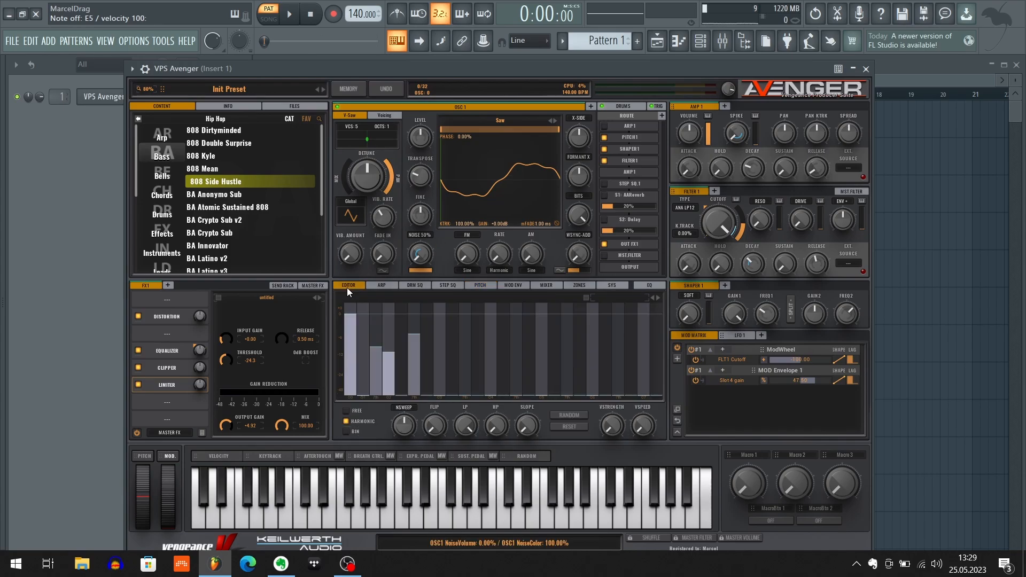
{"action": "left_click_drag", "start_coordinate": [375, 371], "coordinate": [387, 416]}
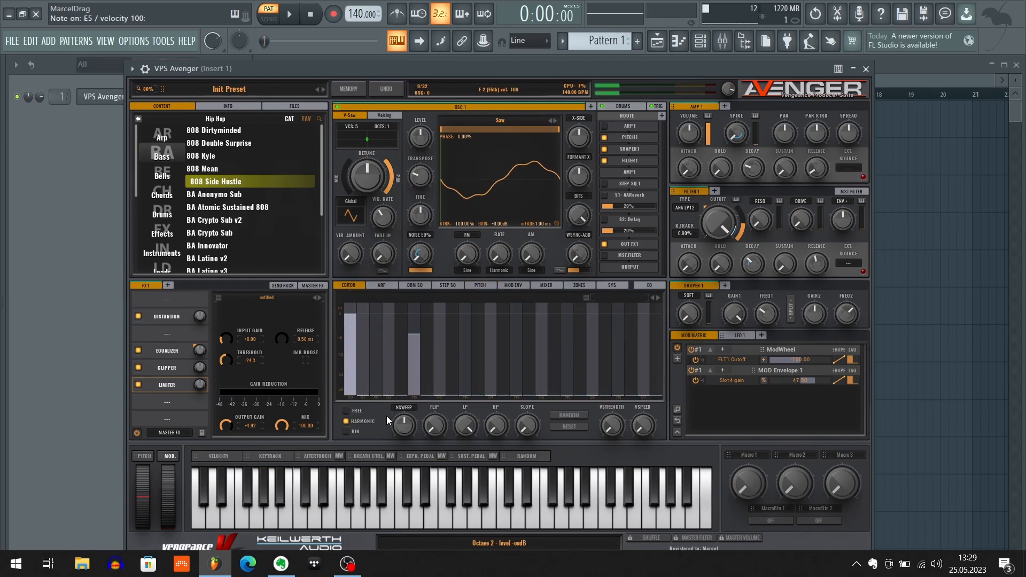
{"action": "mouse_move", "coordinate": [416, 334]}
{"action": "left_mouse_down"}
{"action": "mouse_move", "coordinate": [414, 399]}
{"action": "mouse_move", "coordinate": [377, 325]}
{"action": "mouse_move", "coordinate": [376, 356]}
{"action": "mouse_move", "coordinate": [387, 361]}
{"action": "mouse_move", "coordinate": [389, 344]}
{"action": "mouse_move", "coordinate": [378, 350]}
{"action": "left_mouse_up"}
{"action": "left_click", "coordinate": [377, 354]}
{"action": "left_click", "coordinate": [405, 348]}
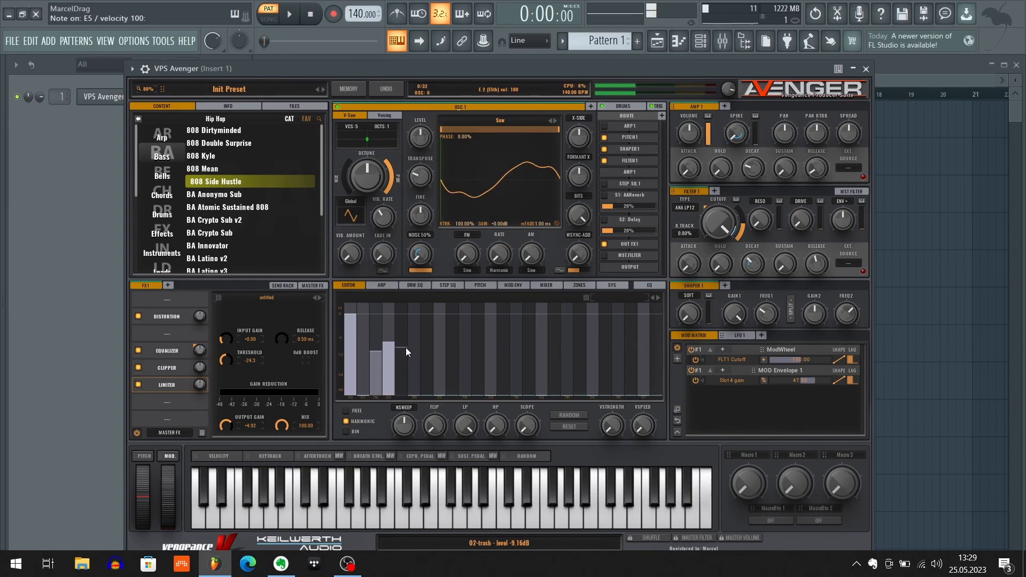
{"action": "left_click", "coordinate": [419, 336]}
{"action": "left_click", "coordinate": [427, 328]}
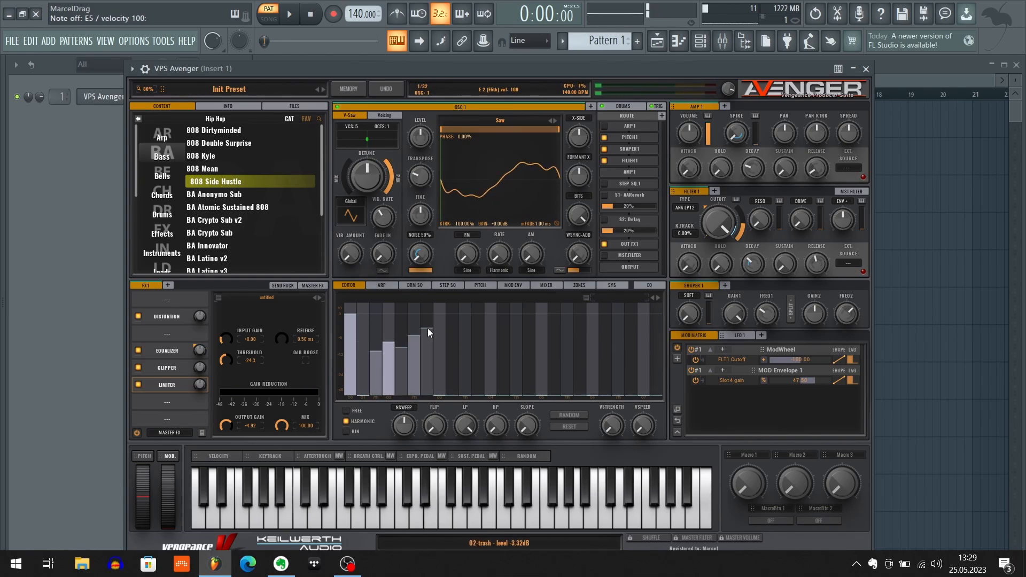
- Remove OSC 1's fifth and seventh harmonic bars, lower the fourth and raise the third slightly, and audition the bass
{"action": "left_click_drag", "start_coordinate": [427, 334], "coordinate": [428, 396]}
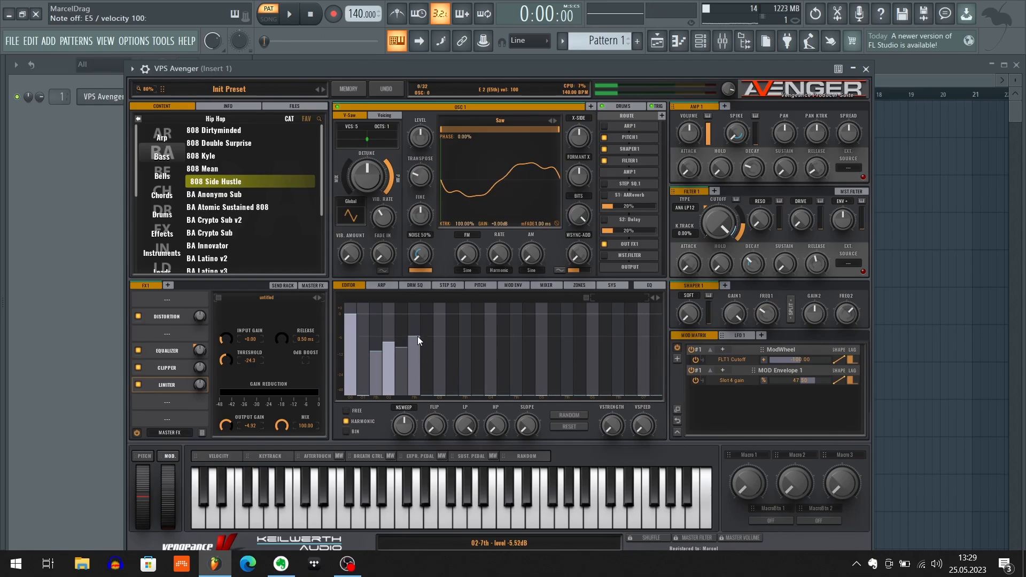
{"action": "left_click_drag", "start_coordinate": [403, 348], "coordinate": [403, 399]}
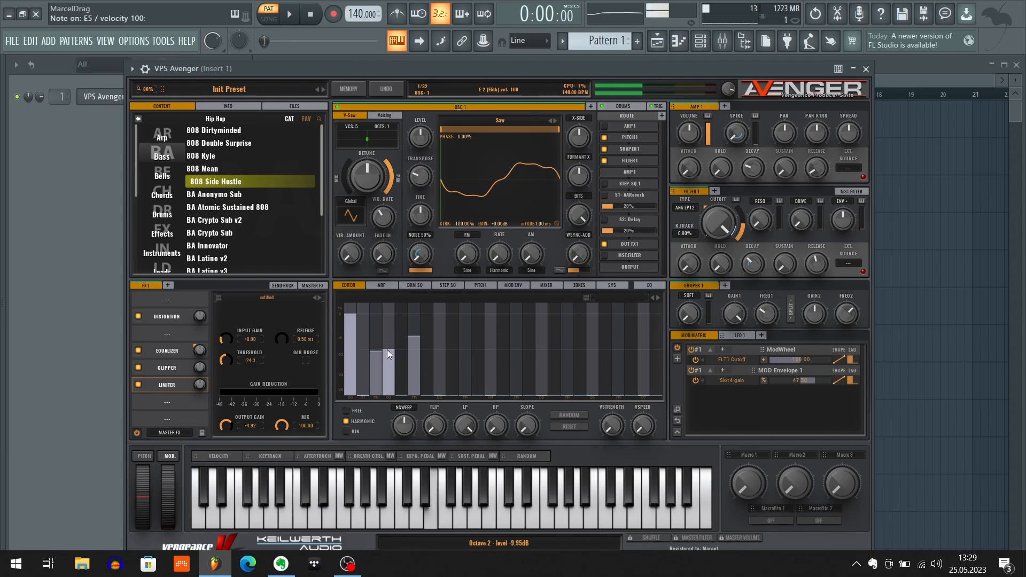
{"action": "mouse_move", "coordinate": [387, 350]}
{"action": "left_mouse_down"}
{"action": "mouse_move", "coordinate": [387, 370]}
{"action": "mouse_move", "coordinate": [379, 344]}
{"action": "mouse_move", "coordinate": [378, 359]}
{"action": "mouse_move", "coordinate": [387, 325]}
{"action": "mouse_move", "coordinate": [390, 375]}
{"action": "mouse_move", "coordinate": [388, 354]}
{"action": "left_mouse_up"}
{"action": "left_click", "coordinate": [373, 344]}
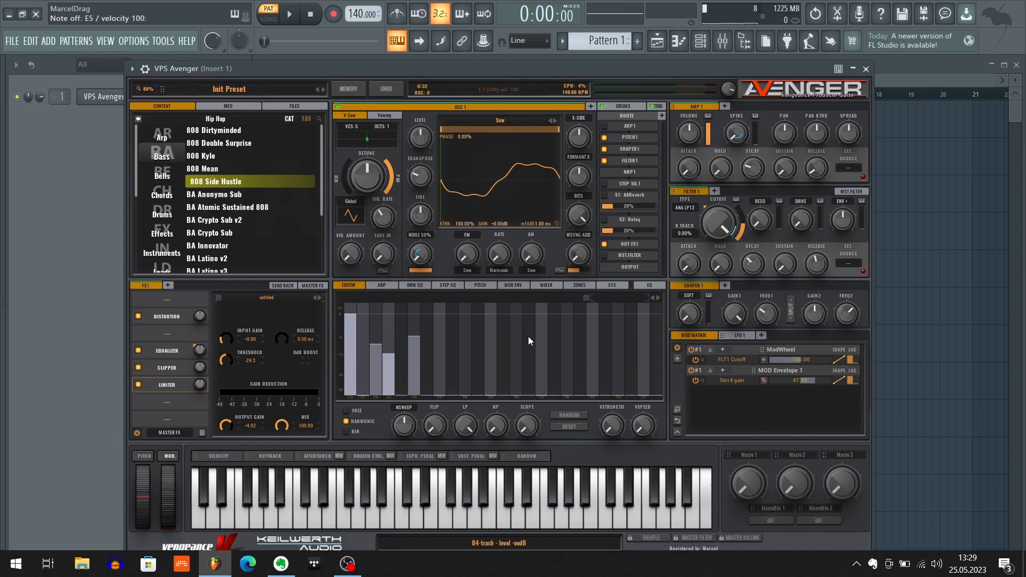
{"action": "key", "text": "c"}
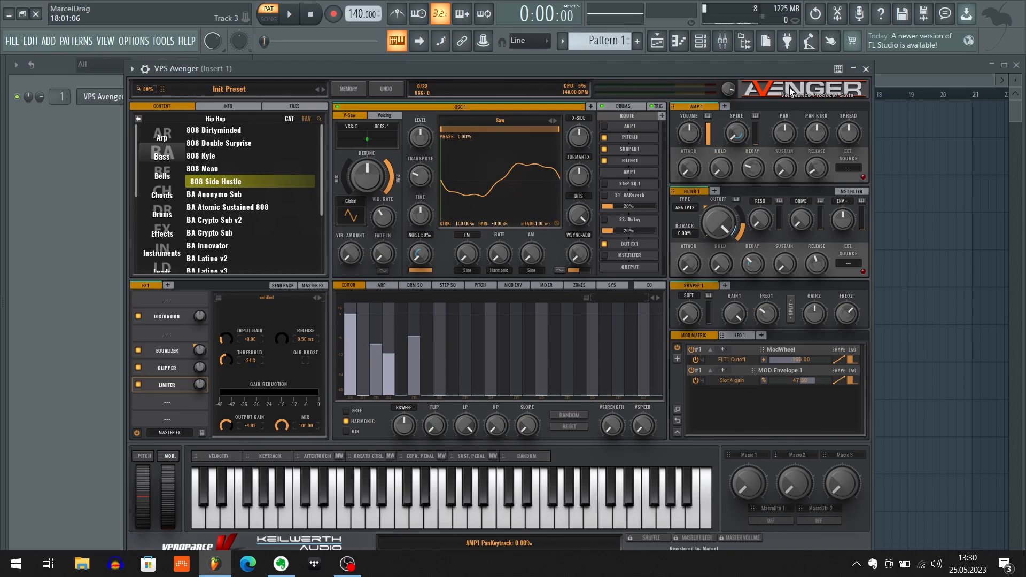
- Review the settings of the Clipper and the Equalizer in the effects chain, ending on the Equalizer's curve
{"action": "left_click_drag", "start_coordinate": [791, 70], "coordinate": [788, 64]}
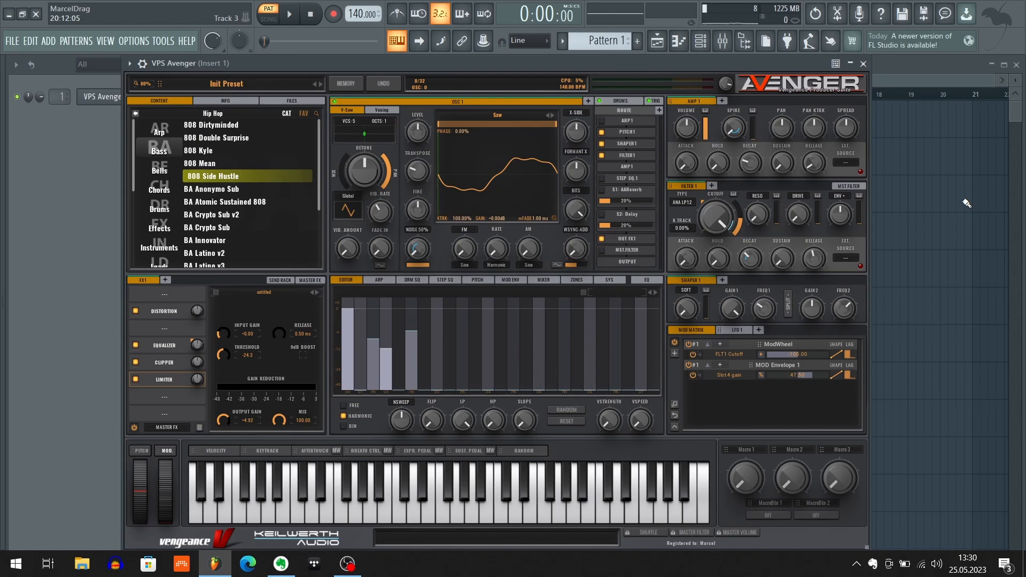
{"action": "left_click", "coordinate": [163, 346]}
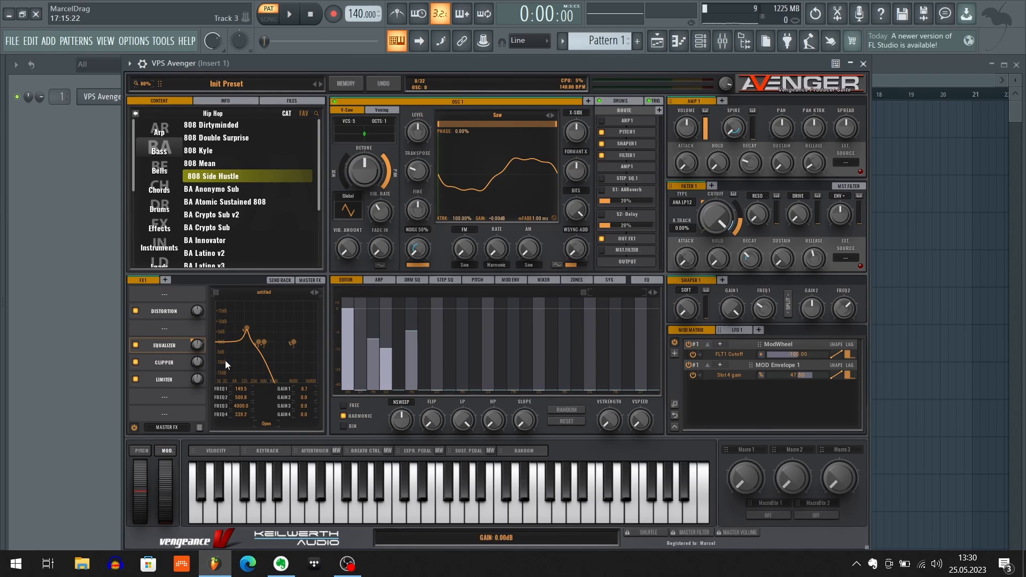
{"action": "left_click", "coordinate": [166, 363]}
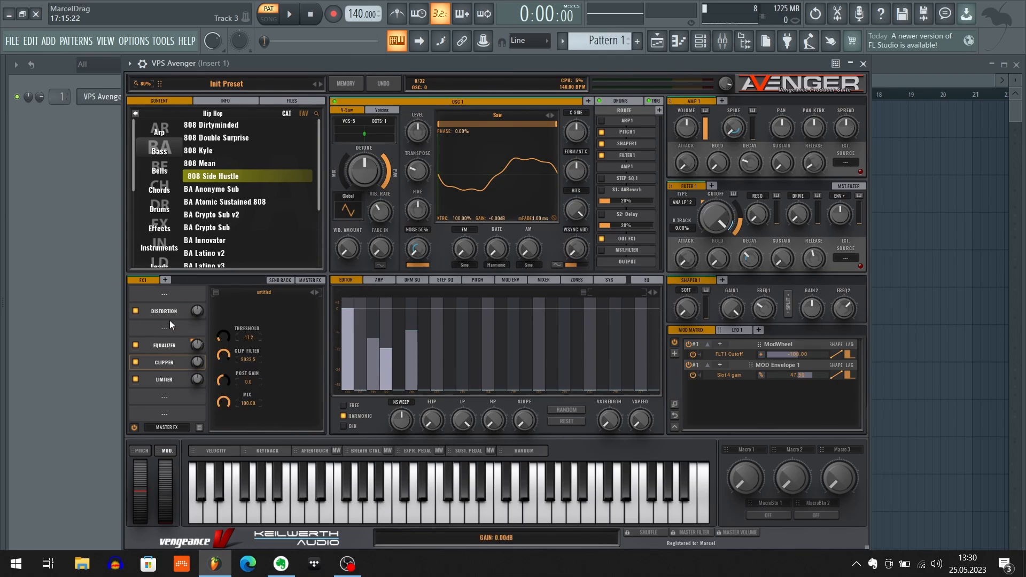
{"action": "left_click", "coordinate": [158, 343]}
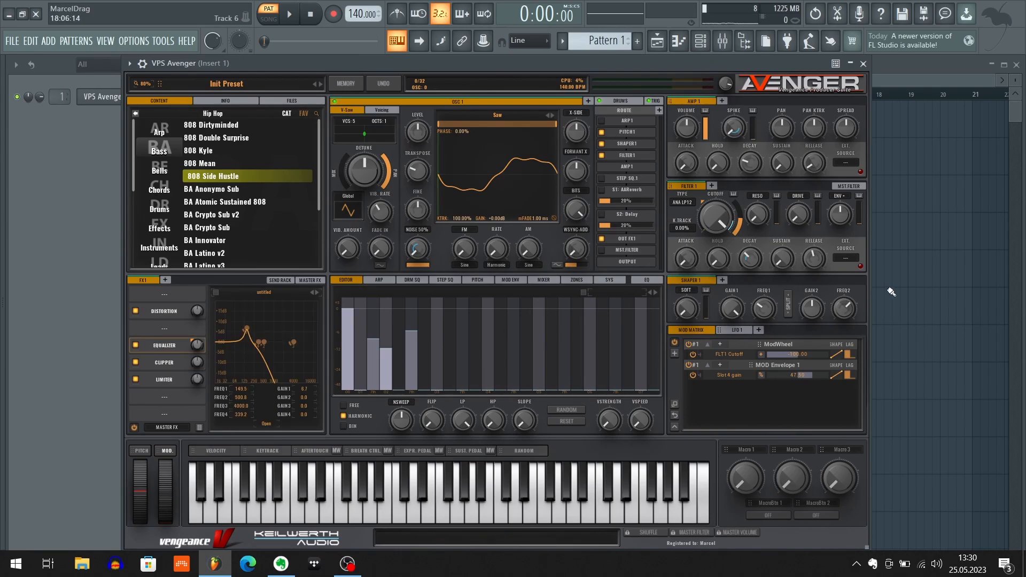
- Audition the finished bass across the keyboard, playing notes such as C5, E5, G5, C6 and E6 with the Equalizer displayed
{"action": "key", "text": "z"}
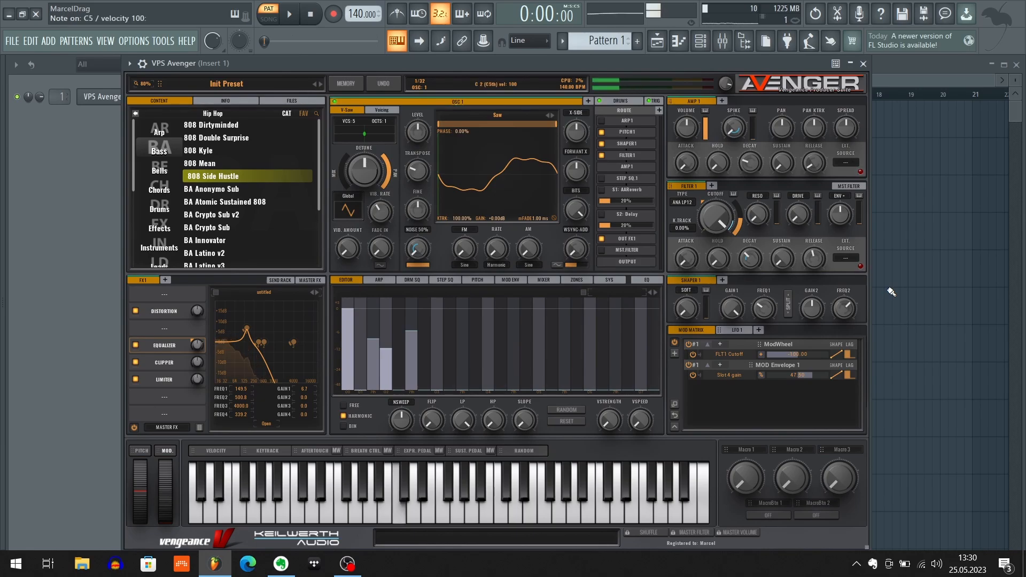
{"action": "key", "text": "c"}
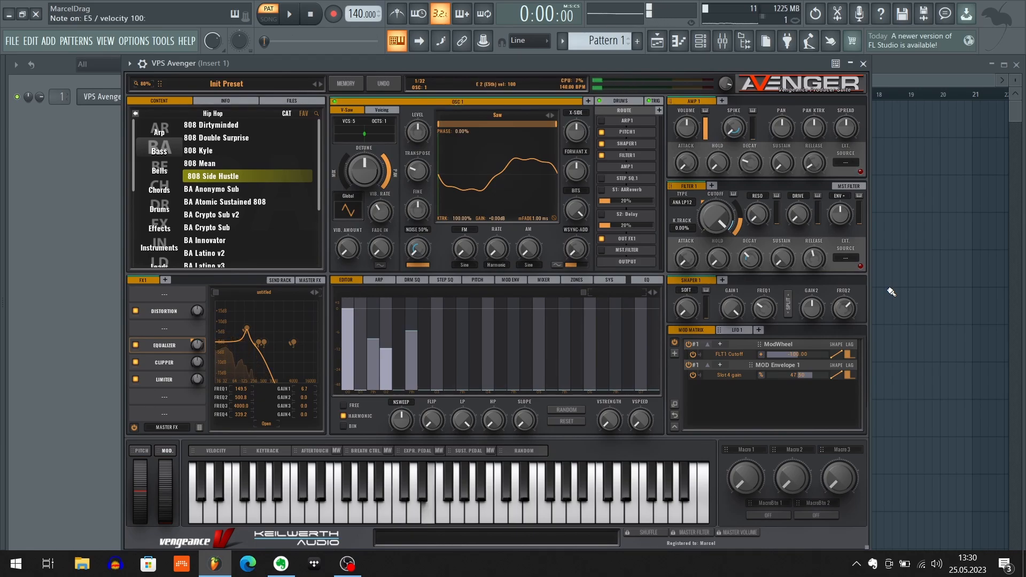
{"action": "key", "text": "b"}
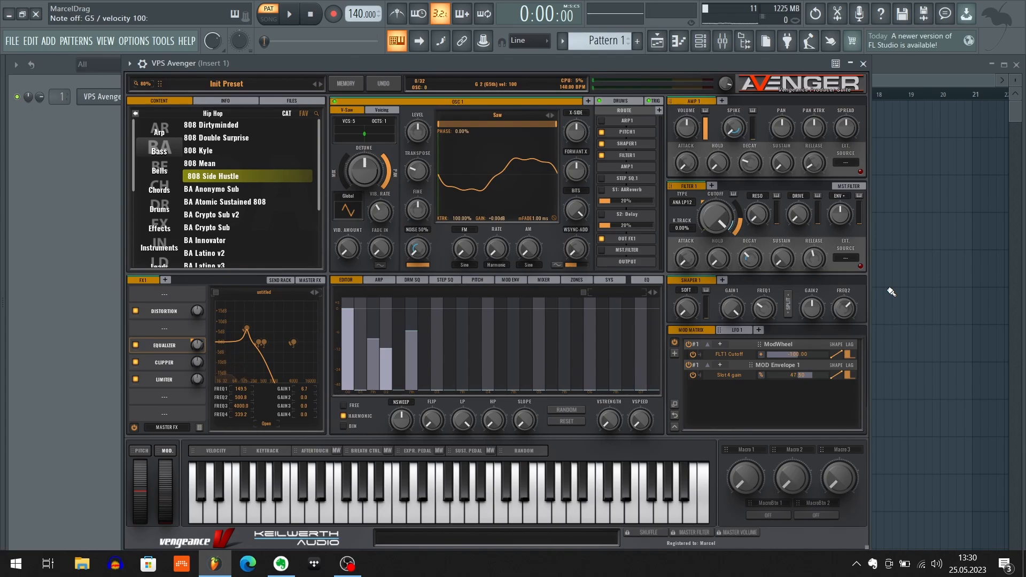
{"action": "key", "text": "comma"}
{"action": "key", "text": "comma"}
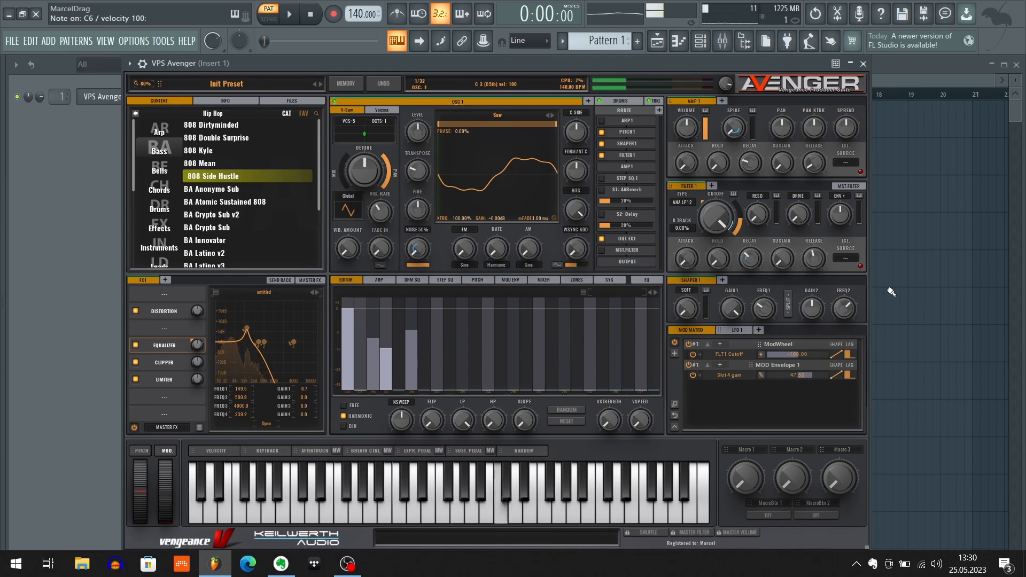
{"action": "key", "text": "e"}
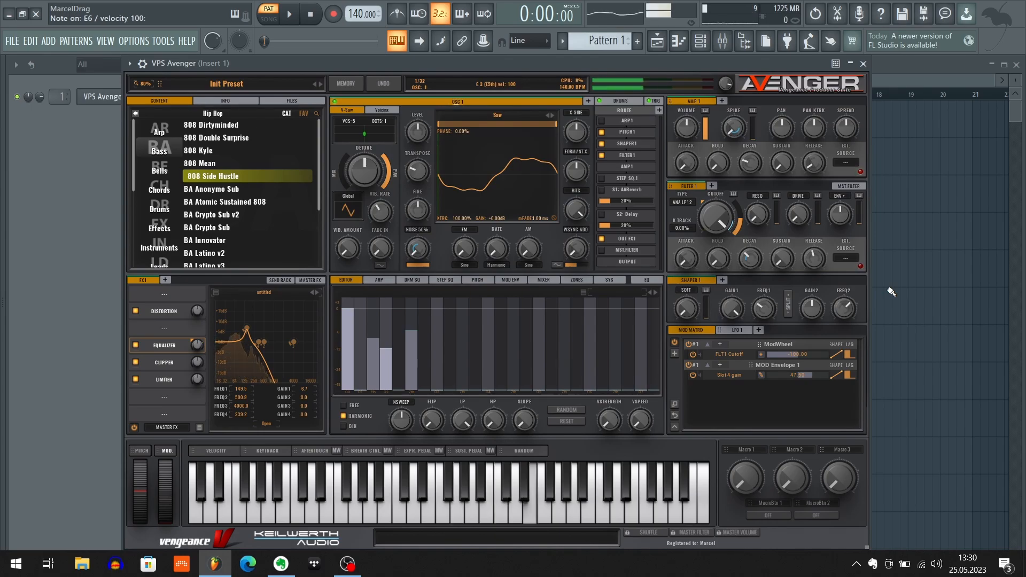
{"action": "key", "text": "r"}
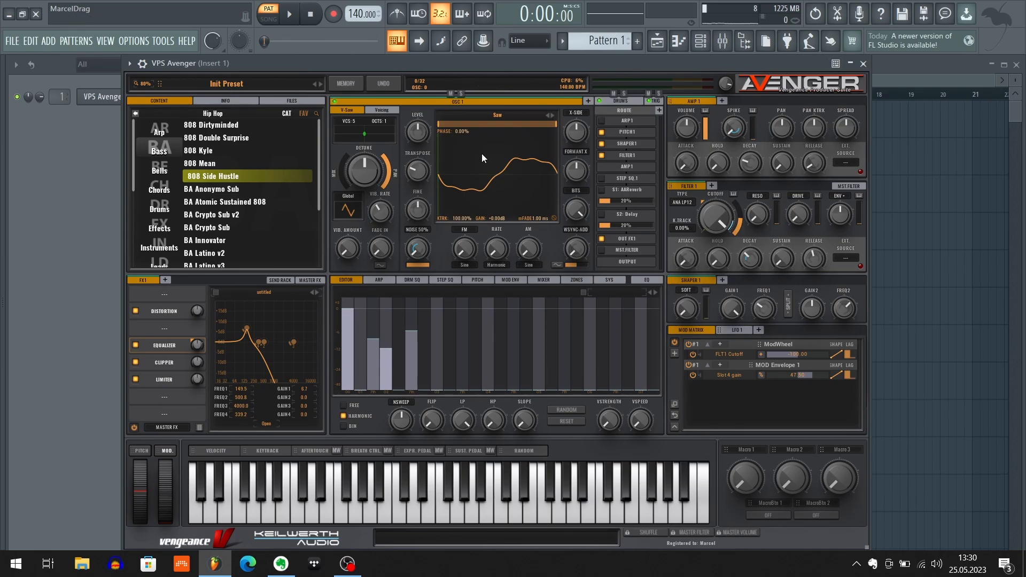
{"action": "mouse_move", "coordinate": [732, 63]}
{"action": "left_mouse_down"}
{"action": "mouse_move", "coordinate": [730, 77]}
{"action": "mouse_move", "coordinate": [714, 66]}
{"action": "mouse_move", "coordinate": [715, 86]}
{"action": "mouse_move", "coordinate": [711, 75]}
{"action": "mouse_move", "coordinate": [723, 74]}
{"action": "left_mouse_up"}
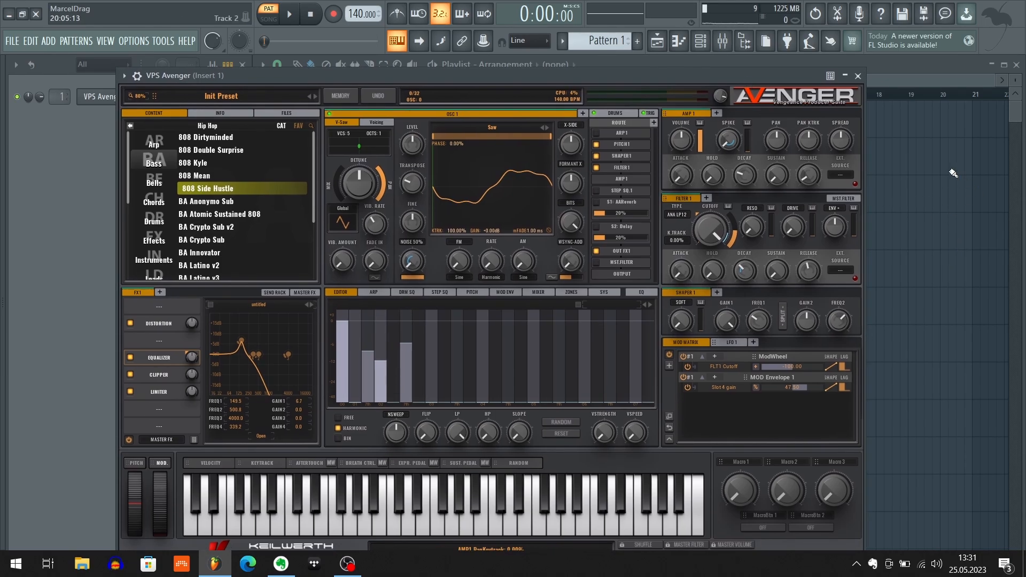
- Audition the 808 bass with a melodic run through C5, C#5, D5, D#5, E5 and F5
{"action": "key", "text": "z"}
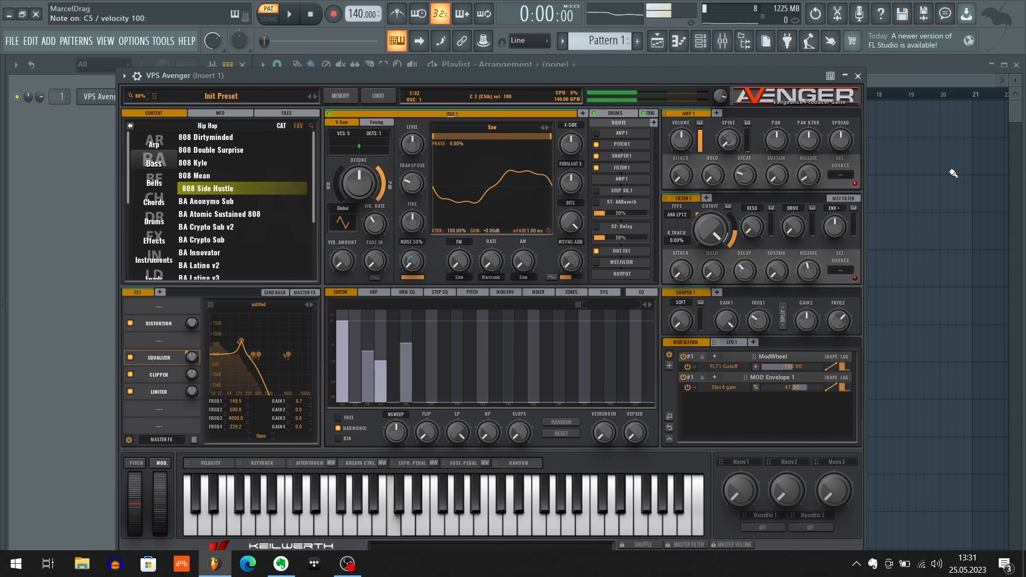
{"action": "key", "text": "c"}
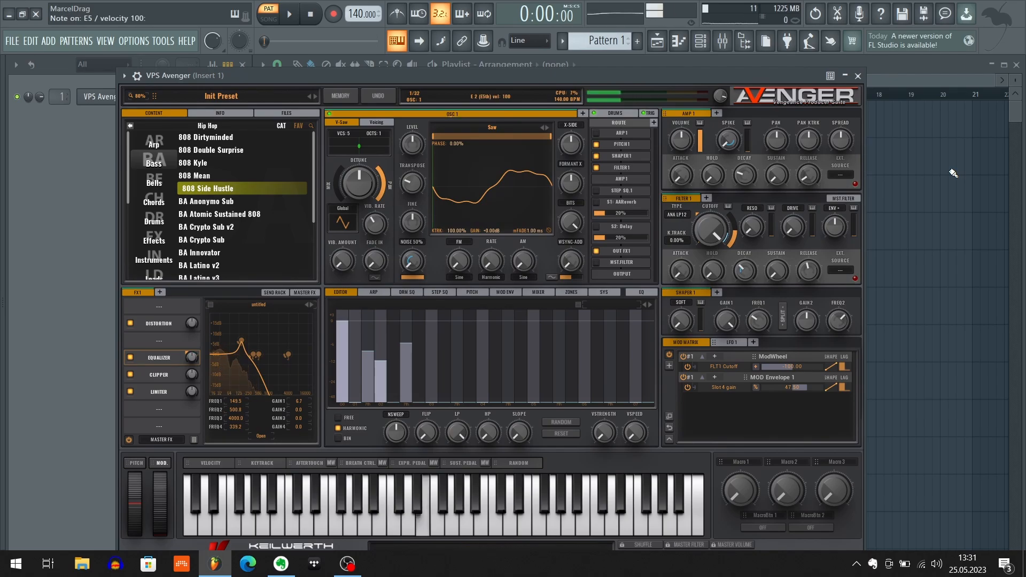
{"action": "key", "text": "b"}
{"action": "key", "text": "v"}
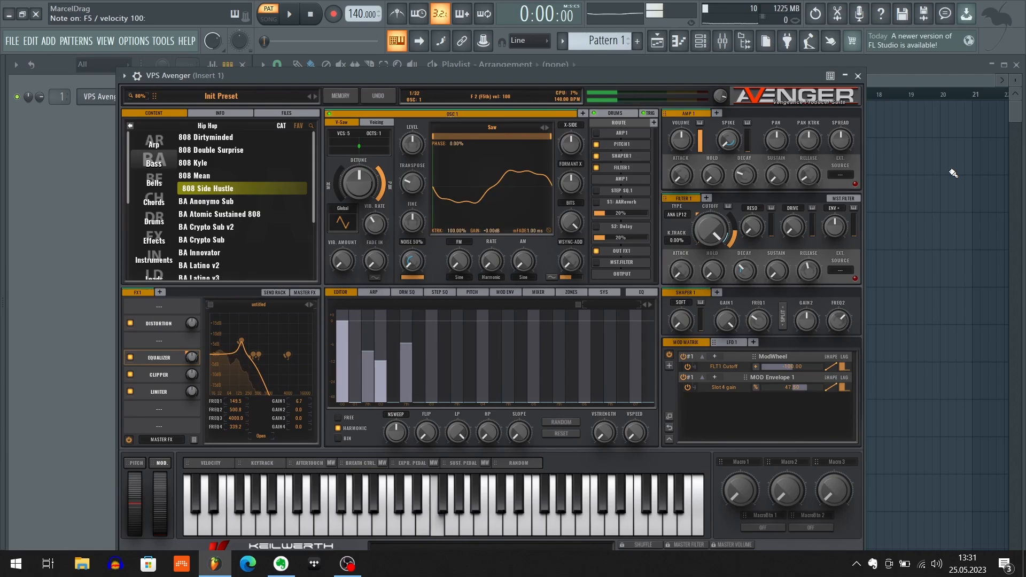
{"action": "key", "text": "x"}
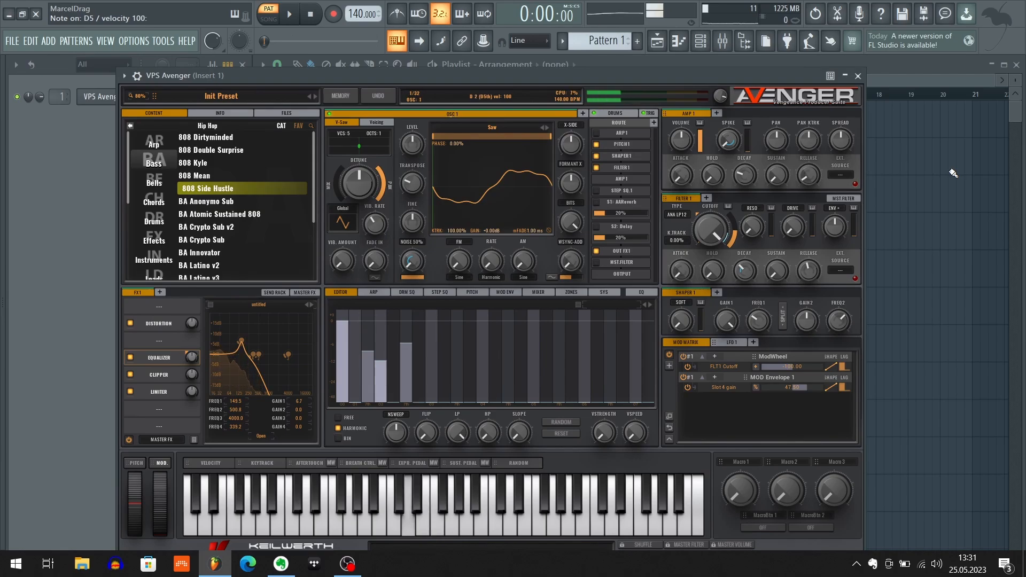
{"action": "key", "text": "d"}
{"action": "key", "text": "c"}
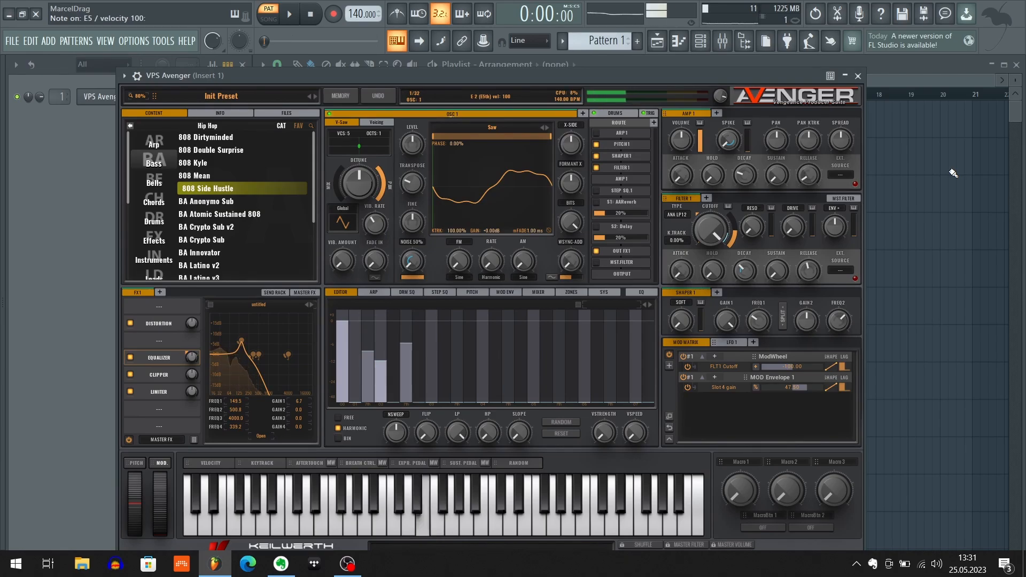
{"action": "key", "text": "z"}
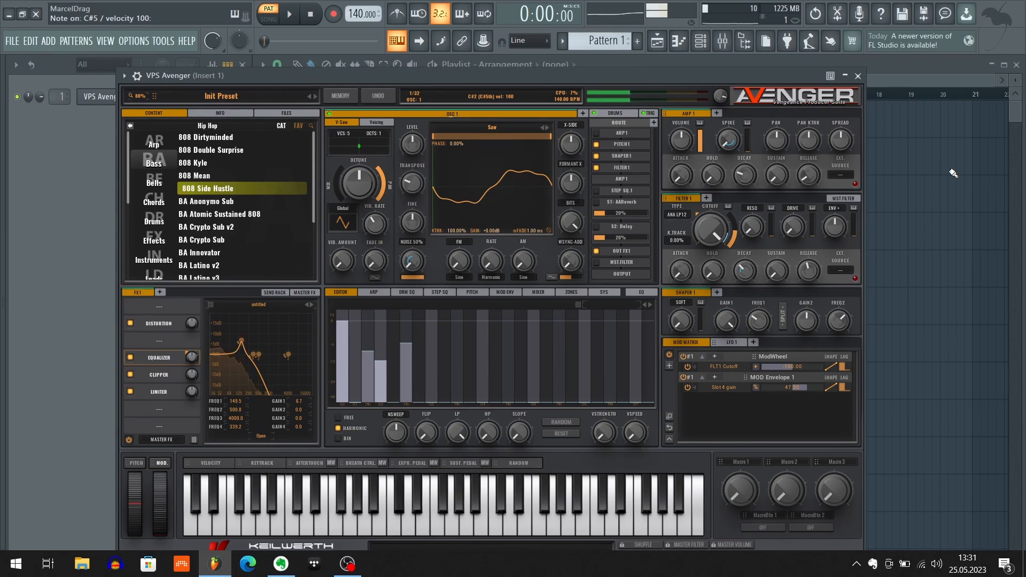
{"action": "key", "text": "x"}
{"action": "key", "text": "d"}
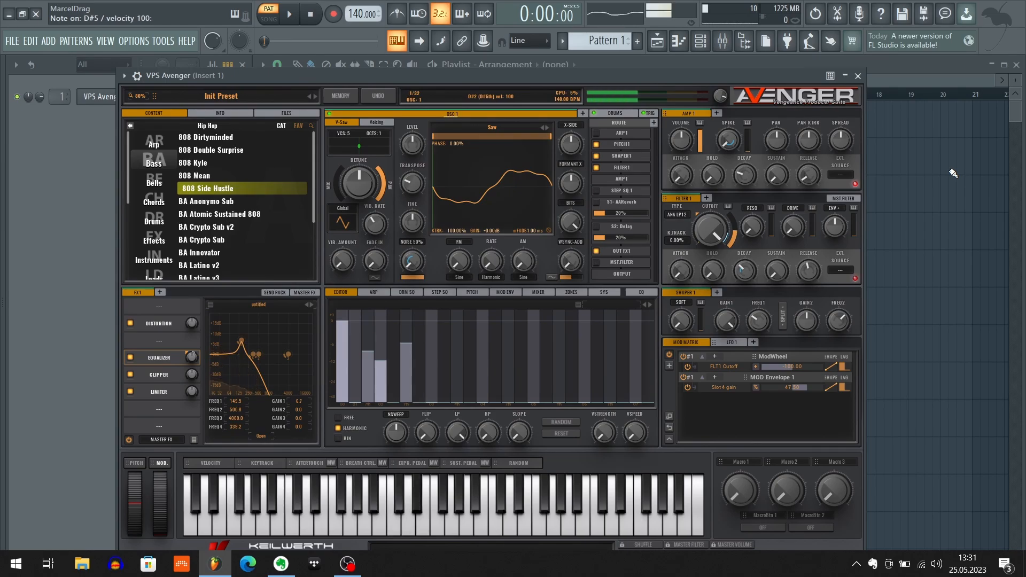
{"action": "key", "text": "c"}
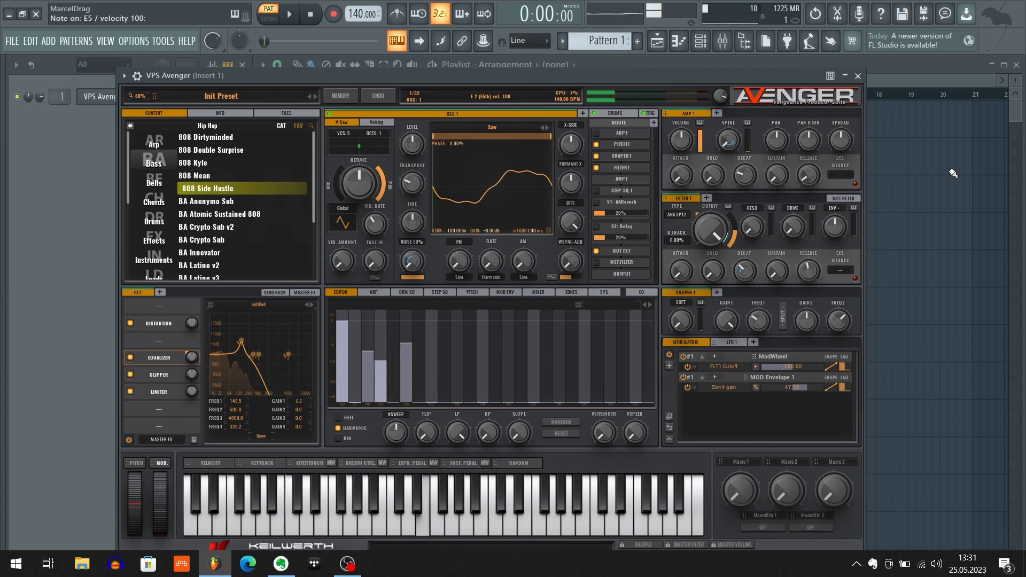
- Play repeated D#5 hits on the bass to hear its full decay
{"action": "key", "text": "x"}
{"action": "key", "text": "d"}
{"action": "key", "text": "d"}
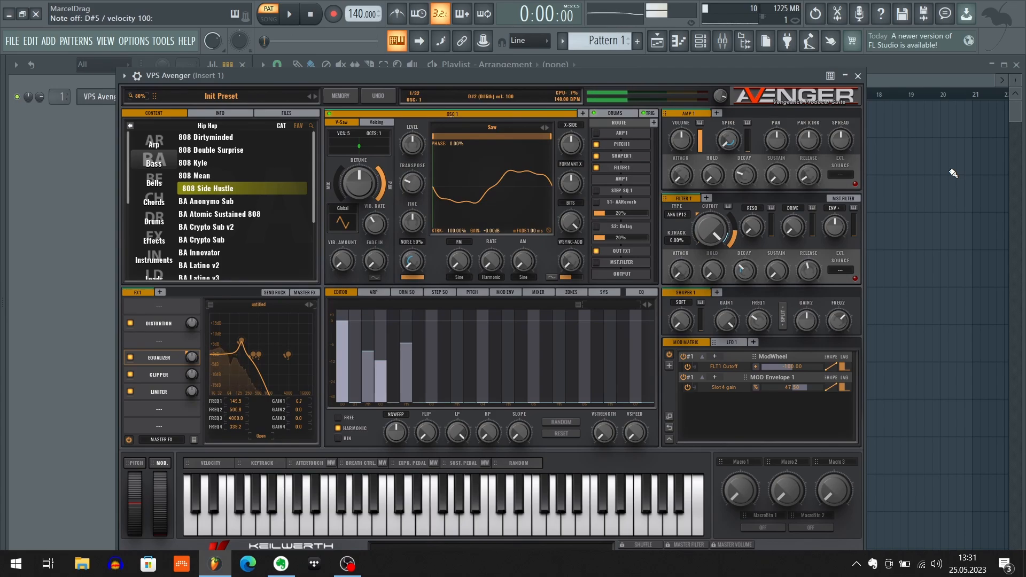
{"action": "key", "text": "d"}
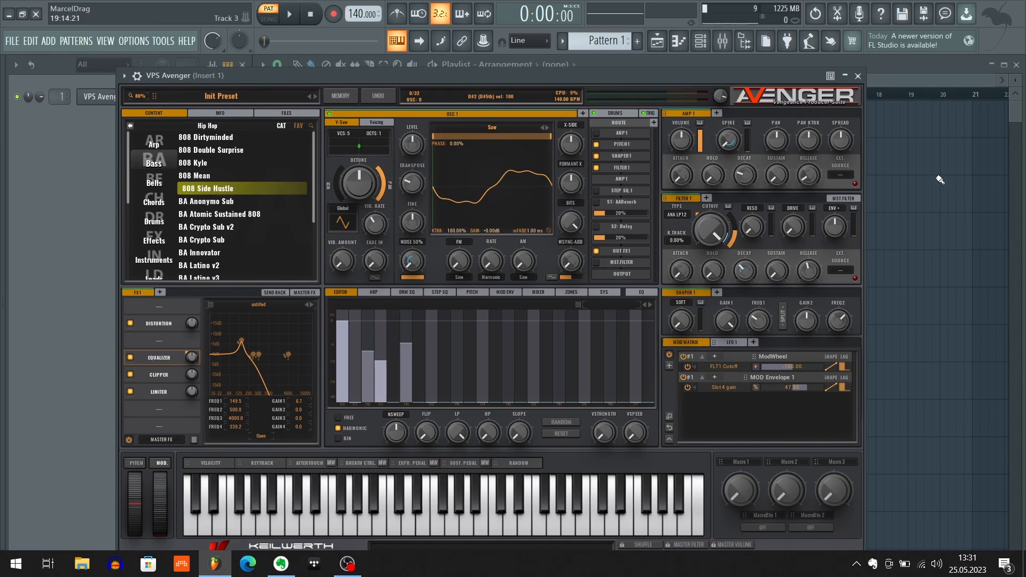
{"action": "key", "text": "d"}
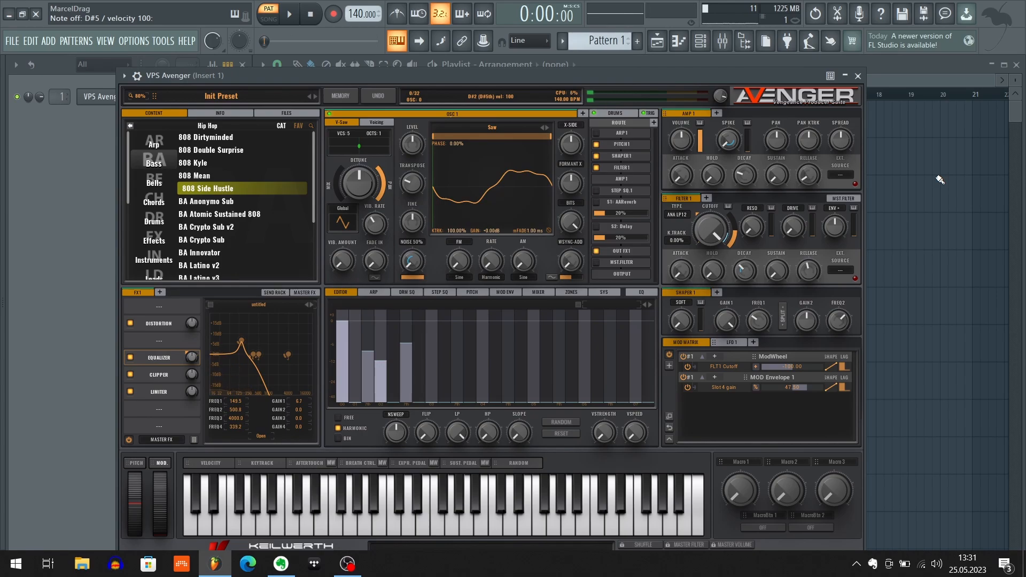
{"action": "key", "text": "d"}
{"action": "key", "text": "d"}
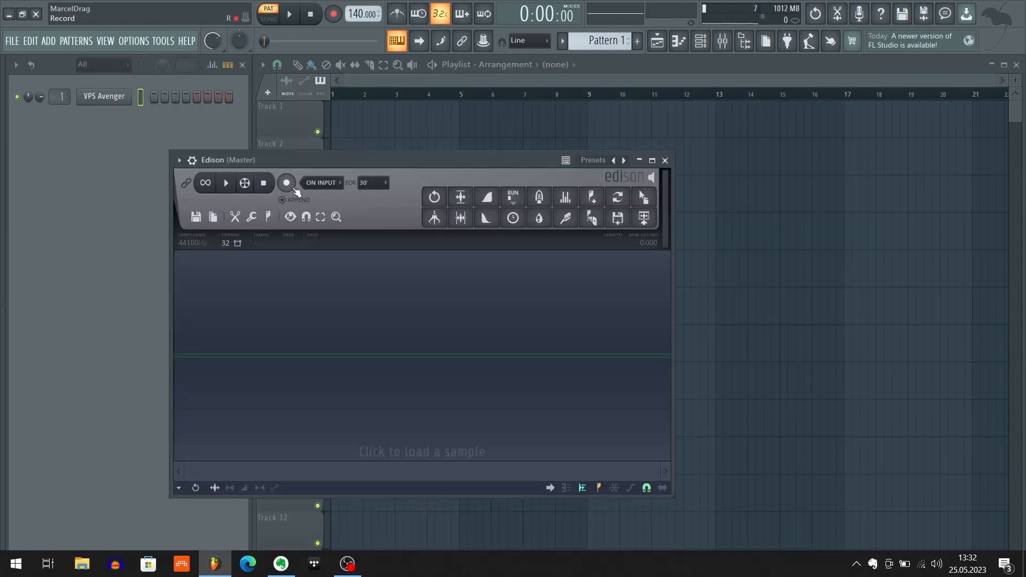
- Record two D#5 hits of the bass into Edison on the Master with the On Input mode, then stop the recording
{"action": "left_click", "coordinate": [294, 188]}
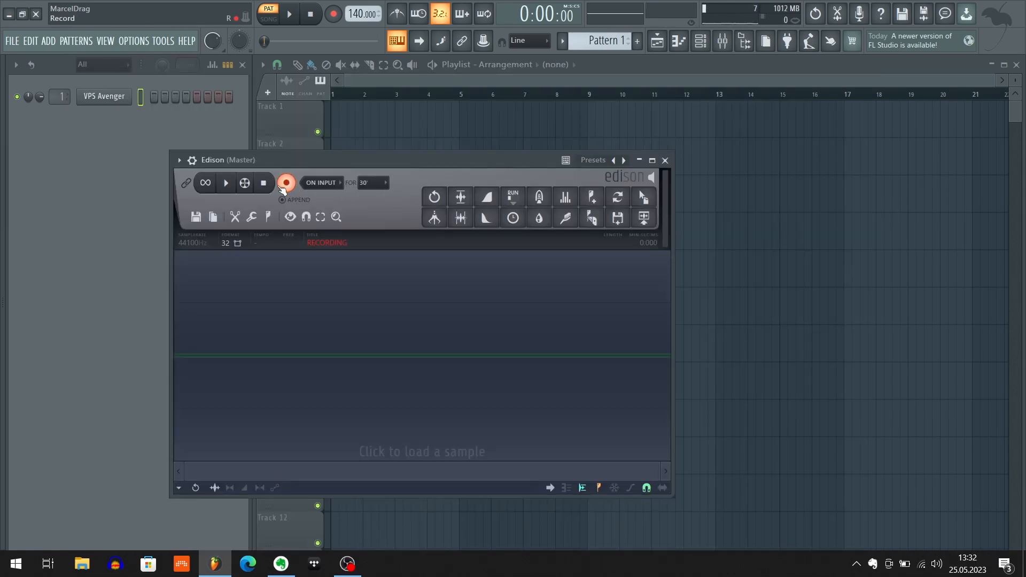
{"action": "left_click", "coordinate": [115, 155]}
{"action": "left_click_drag", "start_coordinate": [362, 161], "coordinate": [432, 172]}
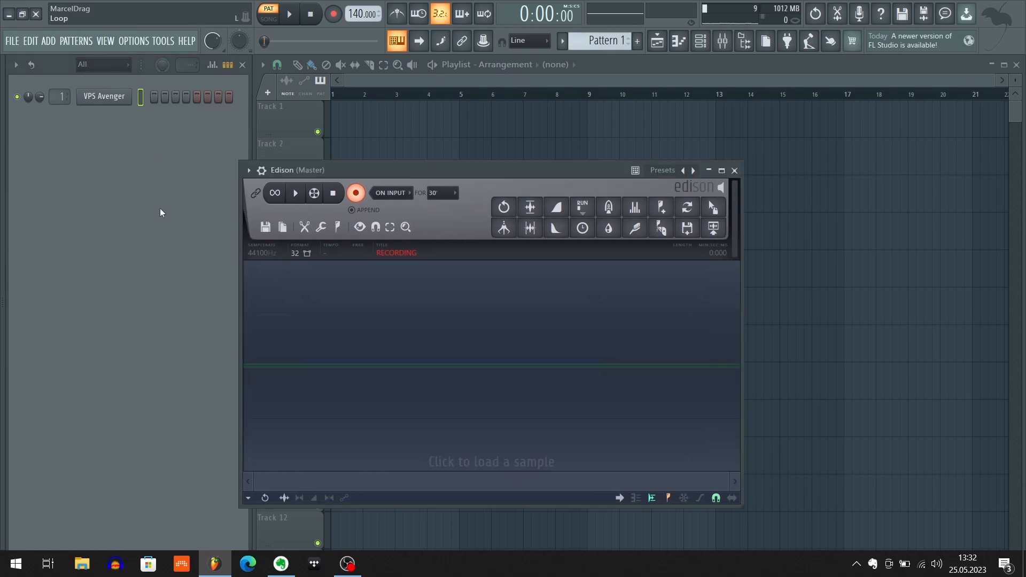
{"action": "left_click", "coordinate": [177, 167]}
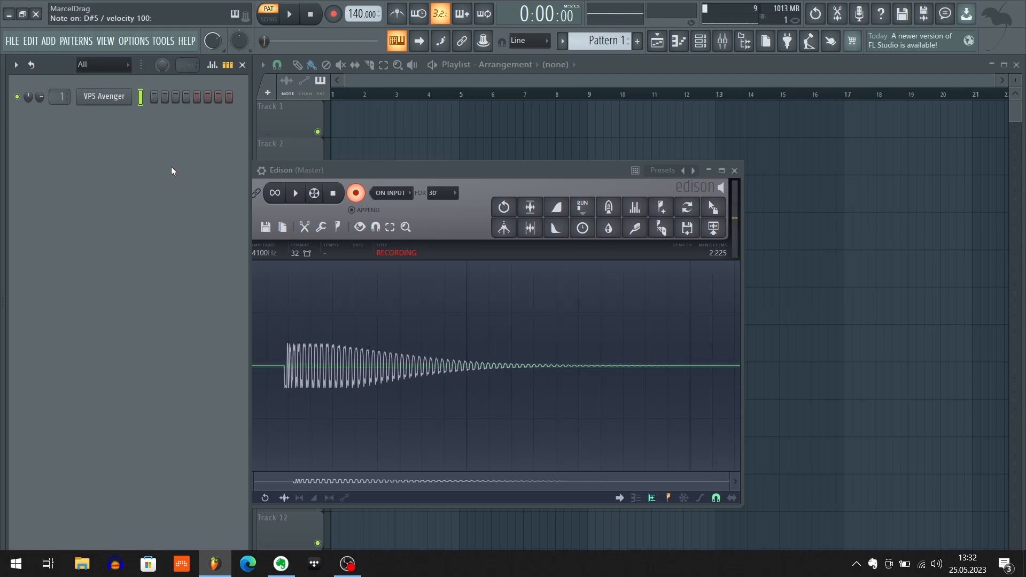
{"action": "key", "text": "d"}
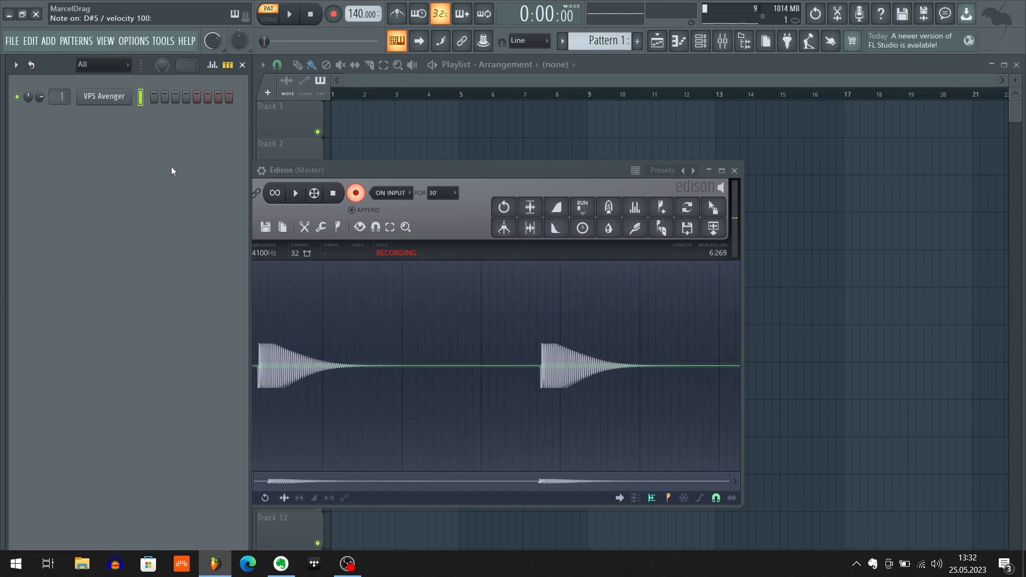
{"action": "left_click", "coordinate": [358, 196]}
{"action": "left_click", "coordinate": [355, 195]}
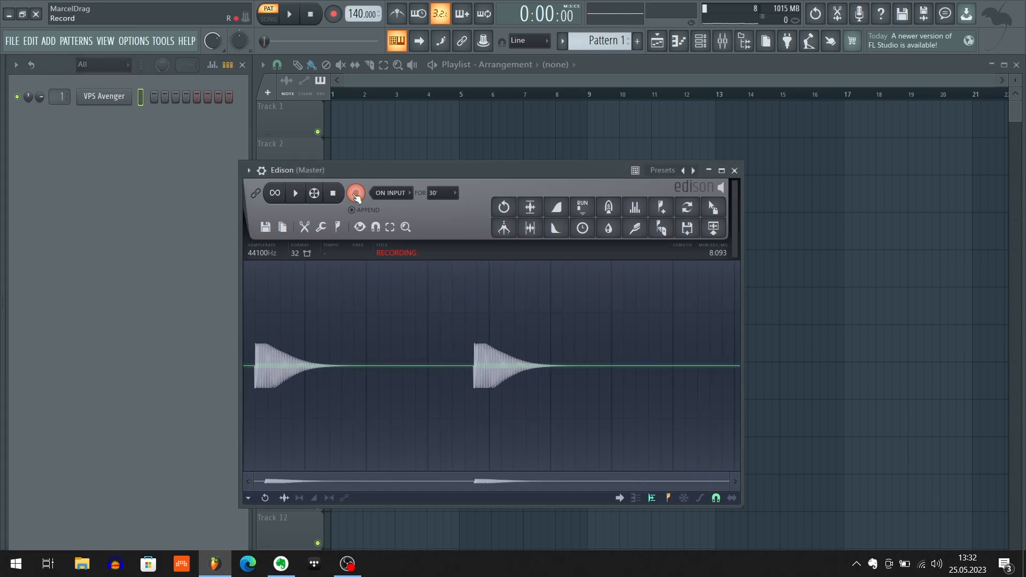
- Normalize the recording in Edison and delete its first hit, about 2.9 s from the start
{"action": "left_click", "coordinate": [533, 213]}
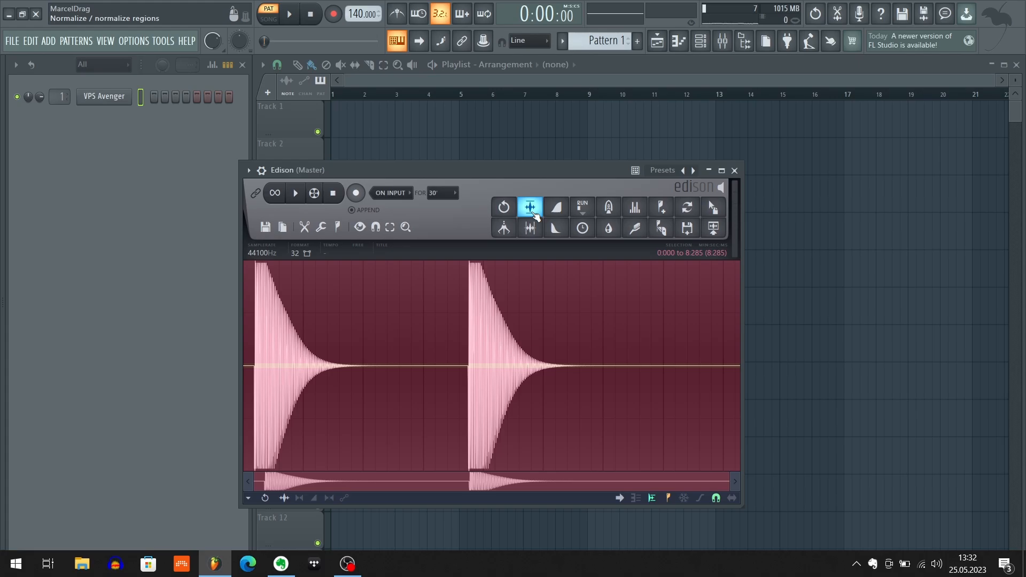
{"action": "middle_click", "coordinate": [437, 373]}
{"action": "middle_click", "coordinate": [430, 378]}
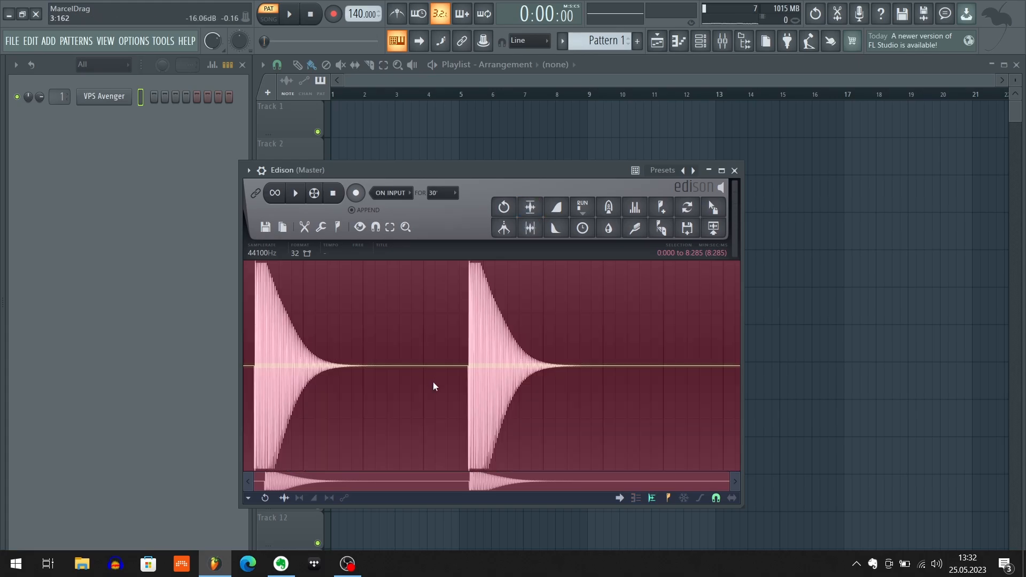
{"action": "left_click_drag", "start_coordinate": [433, 382], "coordinate": [4, 379]}
{"action": "mouse_move", "coordinate": [433, 364]}
{"action": "left_mouse_down"}
{"action": "mouse_move", "coordinate": [405, 362]}
{"action": "mouse_move", "coordinate": [414, 366]}
{"action": "left_mouse_up"}
{"action": "middle_click", "coordinate": [414, 365]}
{"action": "key", "text": "Delete"}
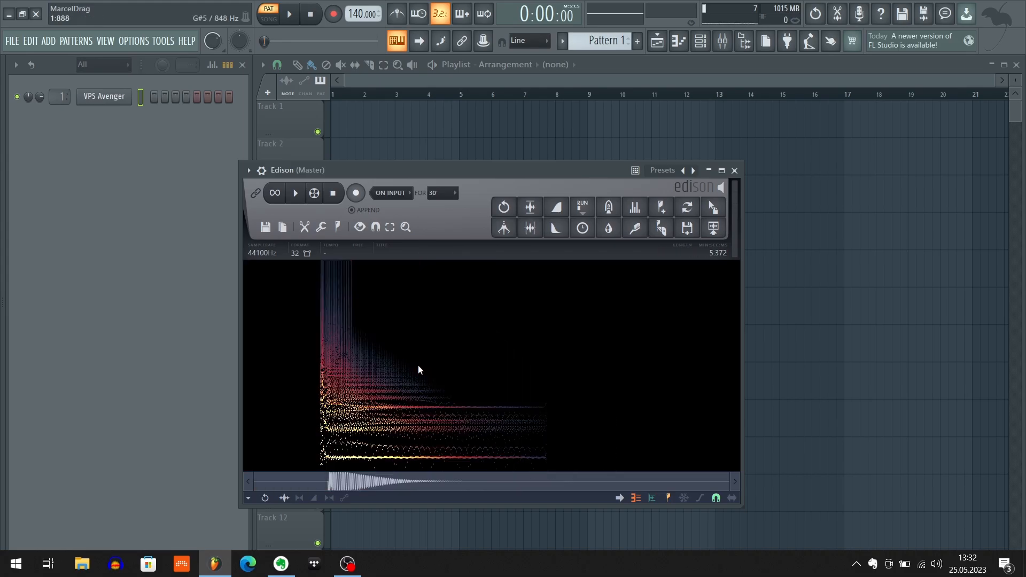
- Trim the silence before the remaining hit, removing about the first 0.836 s up to the start of its waveform
{"action": "middle_click", "coordinate": [296, 396]}
{"action": "left_click_drag", "start_coordinate": [323, 388], "coordinate": [262, 381]}
{"action": "scroll", "coordinate": [320, 388], "scroll_direction": "up", "scroll_amount": 8}
{"action": "scroll", "coordinate": [364, 378], "scroll_direction": "up", "scroll_amount": 3}
{"action": "scroll", "coordinate": [295, 387], "scroll_direction": "up", "scroll_amount": 3}
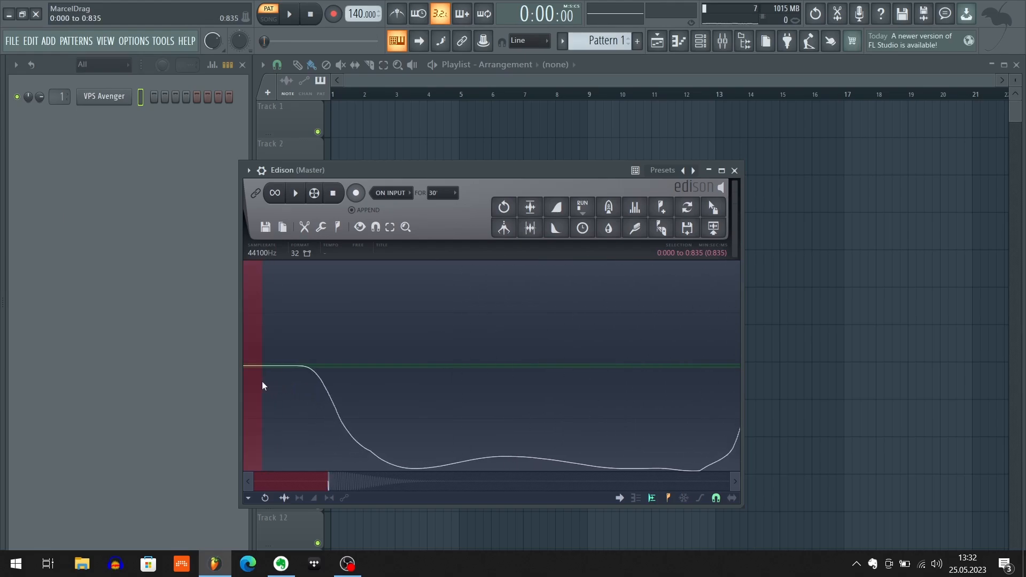
{"action": "scroll", "coordinate": [412, 398], "scroll_direction": "up", "scroll_amount": 3}
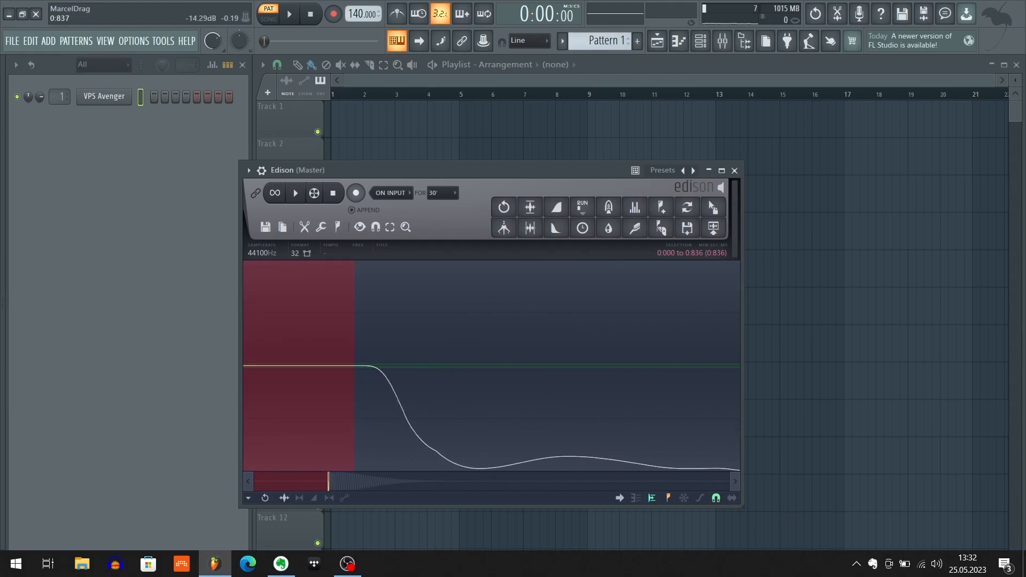
{"action": "scroll", "coordinate": [587, 398], "scroll_direction": "down", "scroll_amount": 5}
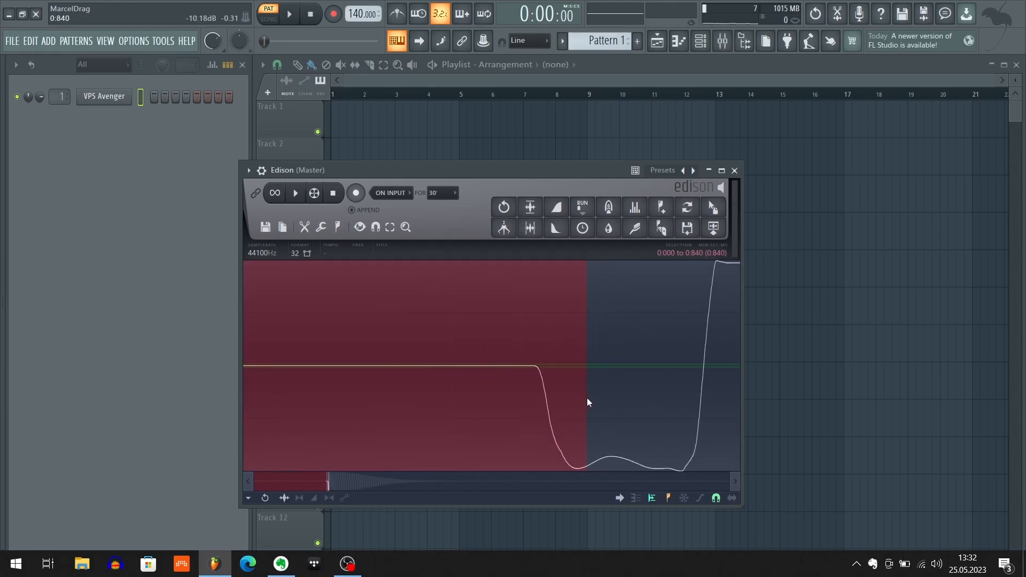
{"action": "left_click_drag", "start_coordinate": [594, 386], "coordinate": [605, 383]}
{"action": "left_click_drag", "start_coordinate": [694, 383], "coordinate": [543, 391]}
{"action": "left_click", "coordinate": [716, 498]}
{"action": "left_click", "coordinate": [737, 524]}
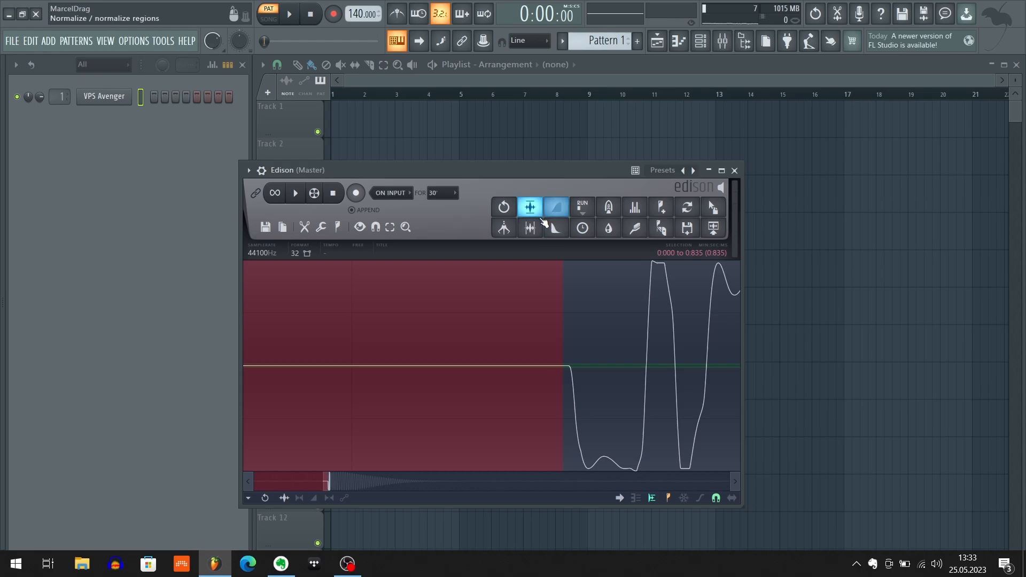
{"action": "left_click", "coordinate": [530, 229]}
{"action": "scroll", "coordinate": [495, 350], "scroll_direction": "down", "scroll_amount": 5}
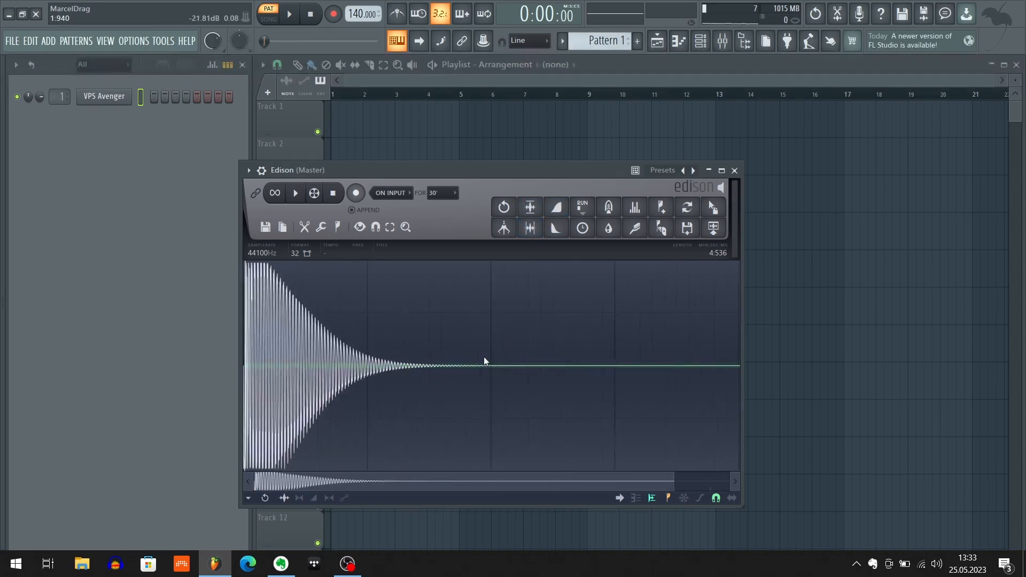
- Lower the main volume to about 42% and play back the trimmed bass sample
{"action": "left_click_drag", "start_coordinate": [212, 42], "coordinate": [212, 70]}
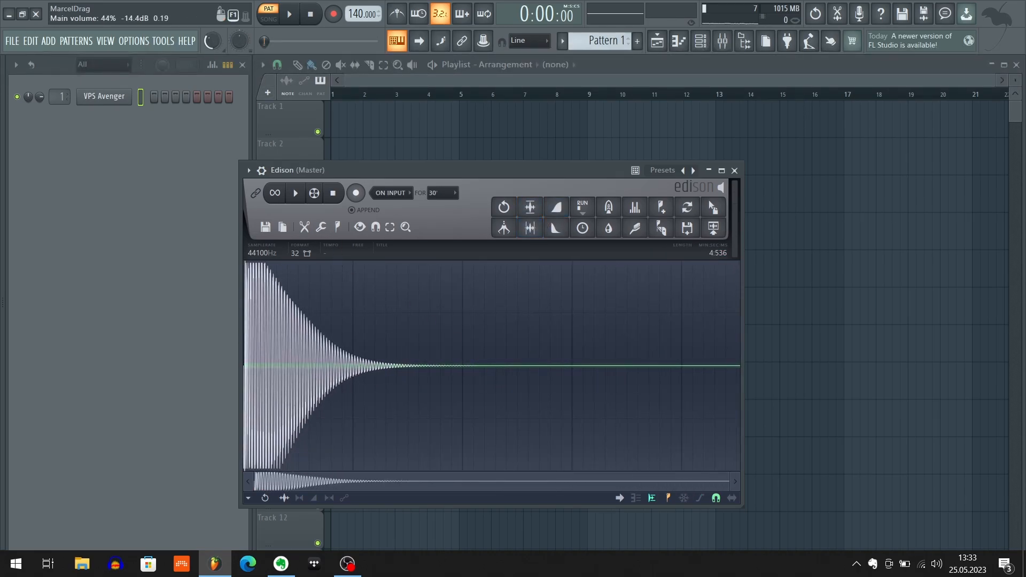
{"action": "key", "text": "Tab"}
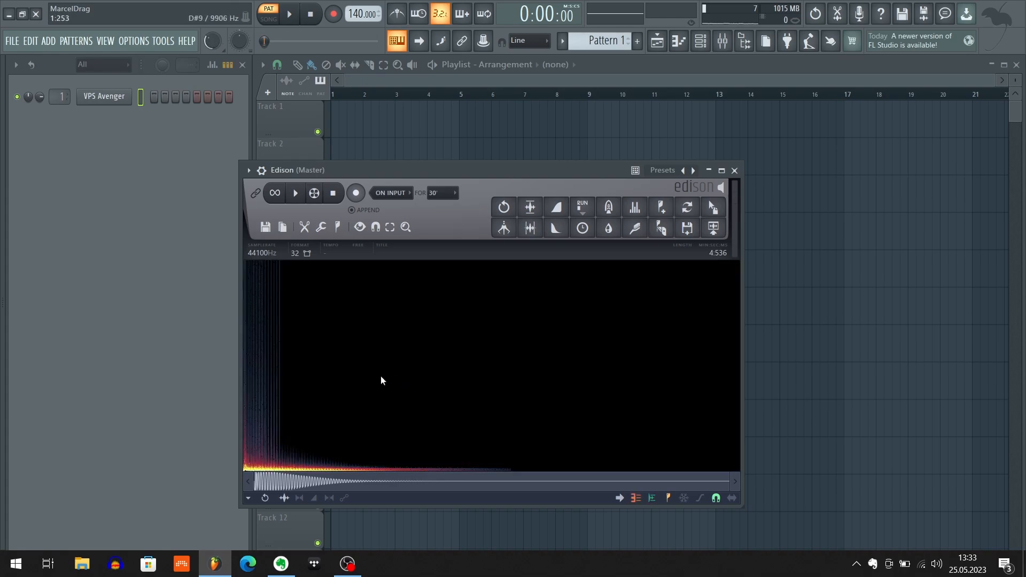
{"action": "key", "text": "Tab"}
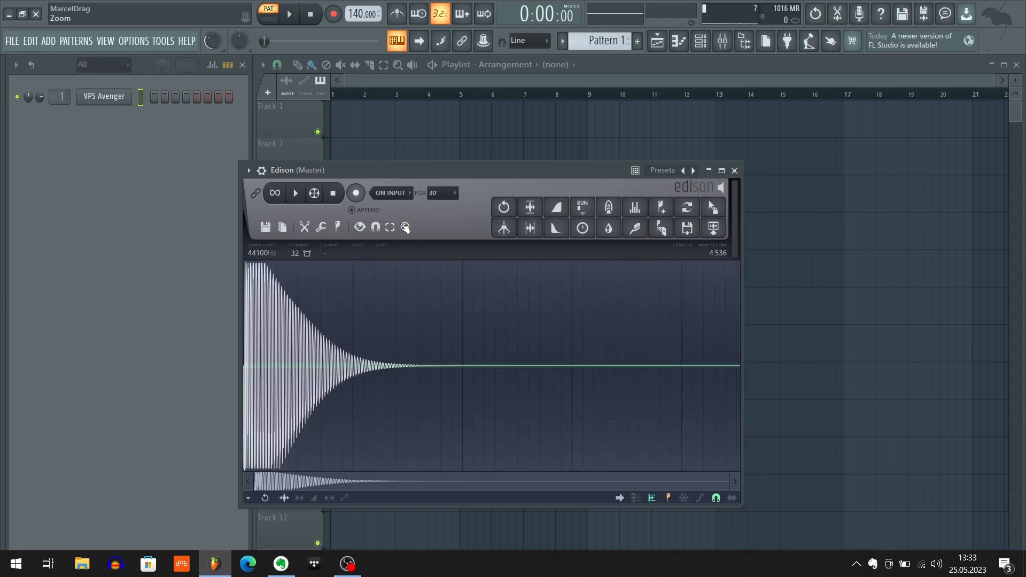
{"action": "left_click_drag", "start_coordinate": [393, 171], "coordinate": [416, 173]}
{"action": "key", "text": "space"}
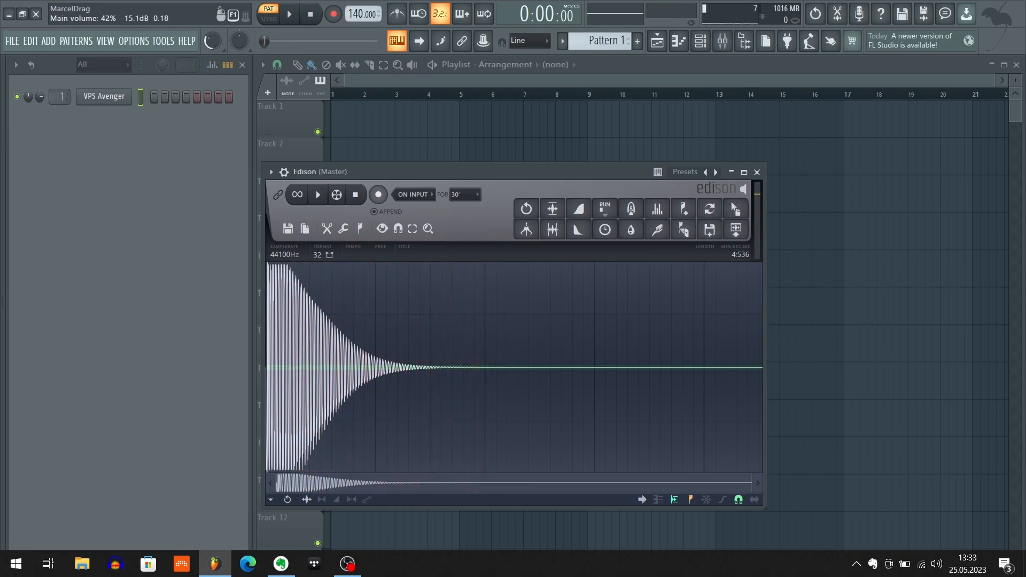
- Inspect the sample's decay in waveform and spectrum view, and delete the quiet tail from about 0.960 s to the end
{"action": "scroll", "coordinate": [370, 381], "scroll_direction": "up", "scroll_amount": 3}
{"action": "left_click_drag", "start_coordinate": [454, 383], "coordinate": [500, 411]}
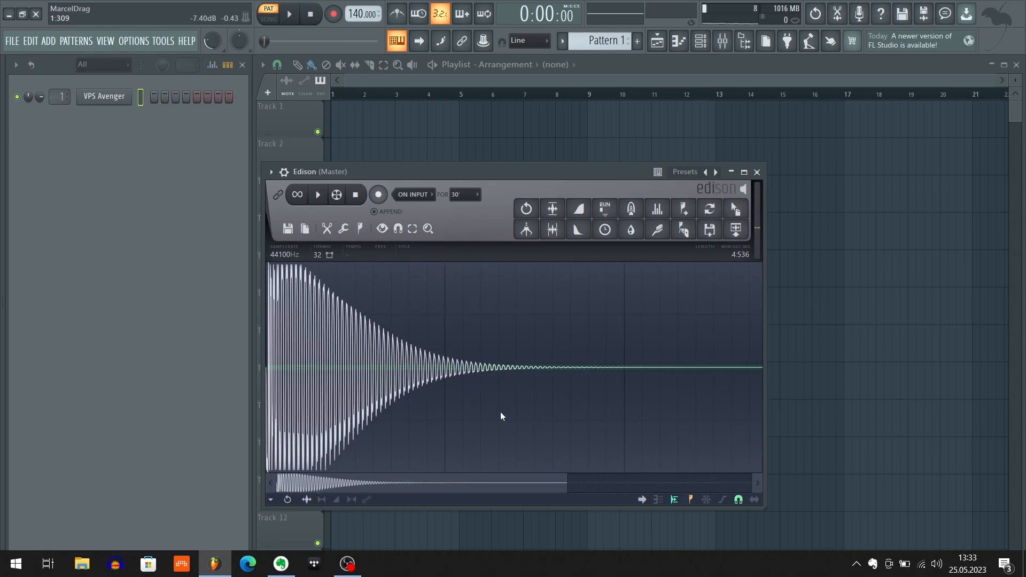
{"action": "middle_click", "coordinate": [581, 409]}
{"action": "middle_click", "coordinate": [582, 408]}
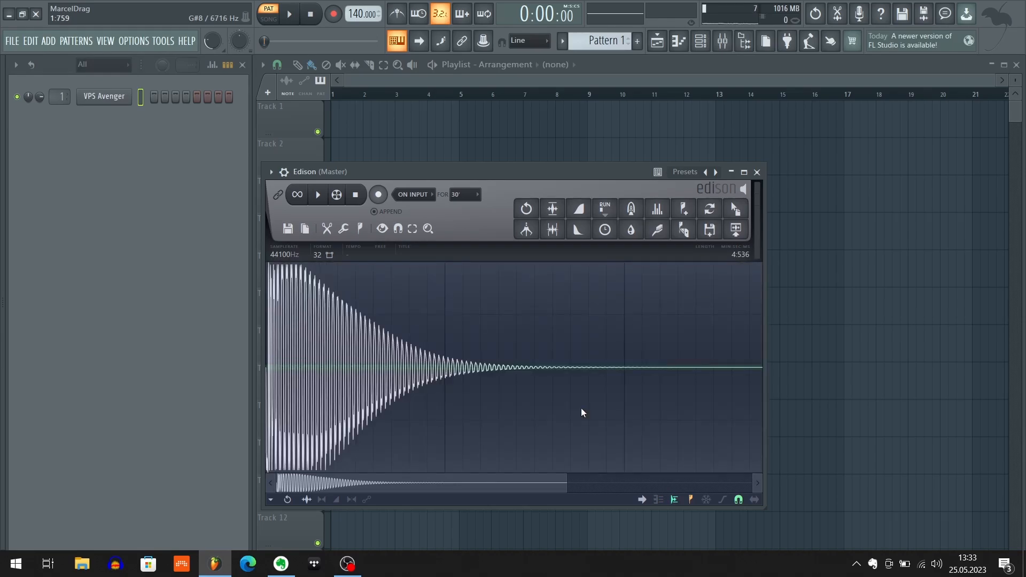
{"action": "middle_click", "coordinate": [613, 392]}
{"action": "left_click_drag", "start_coordinate": [537, 400], "coordinate": [930, 353]}
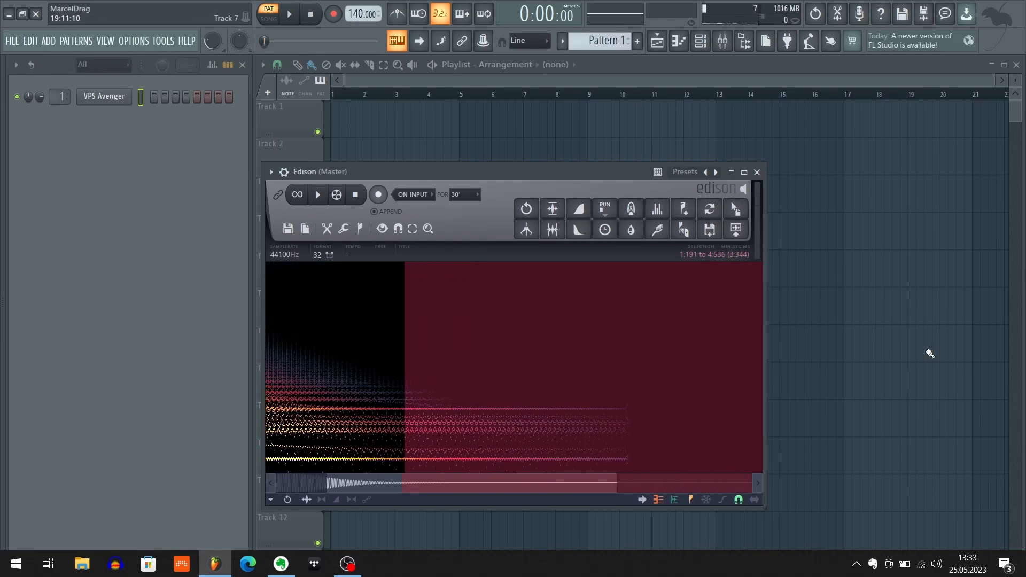
{"action": "middle_click", "coordinate": [382, 369]}
{"action": "left_click_drag", "start_coordinate": [402, 370], "coordinate": [370, 369]}
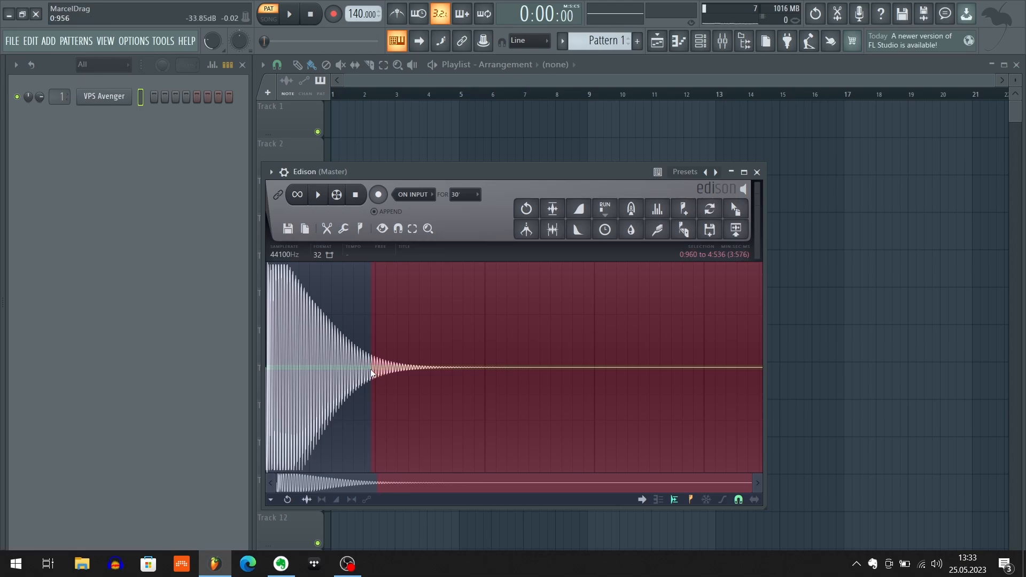
{"action": "key", "text": "Delete"}
- Try a fade-out on the sample from about 0.305 s to its end at 0.960 s
{"action": "left_click_drag", "start_coordinate": [370, 343], "coordinate": [974, 359]}
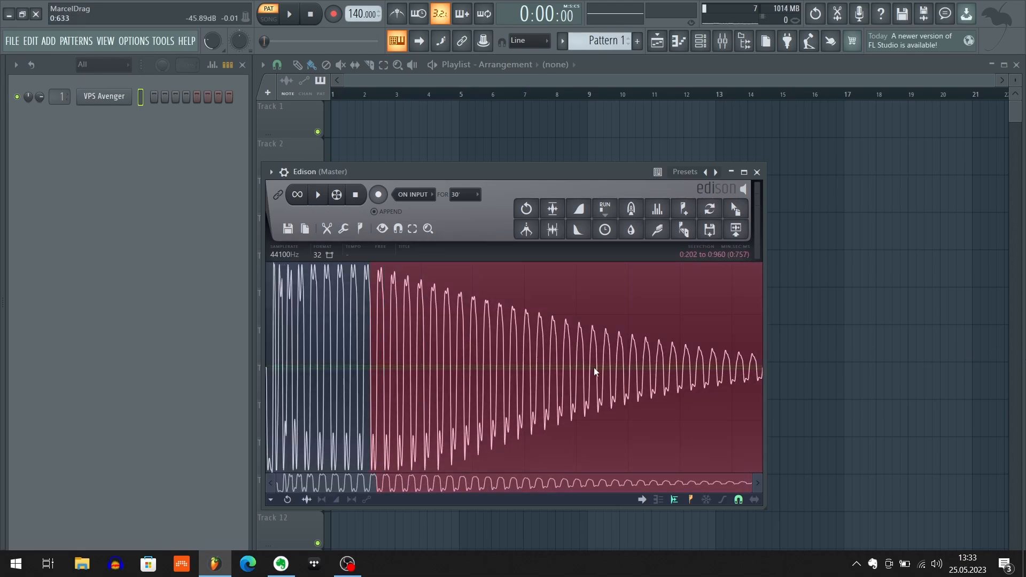
{"action": "left_click_drag", "start_coordinate": [430, 346], "coordinate": [429, 338]}
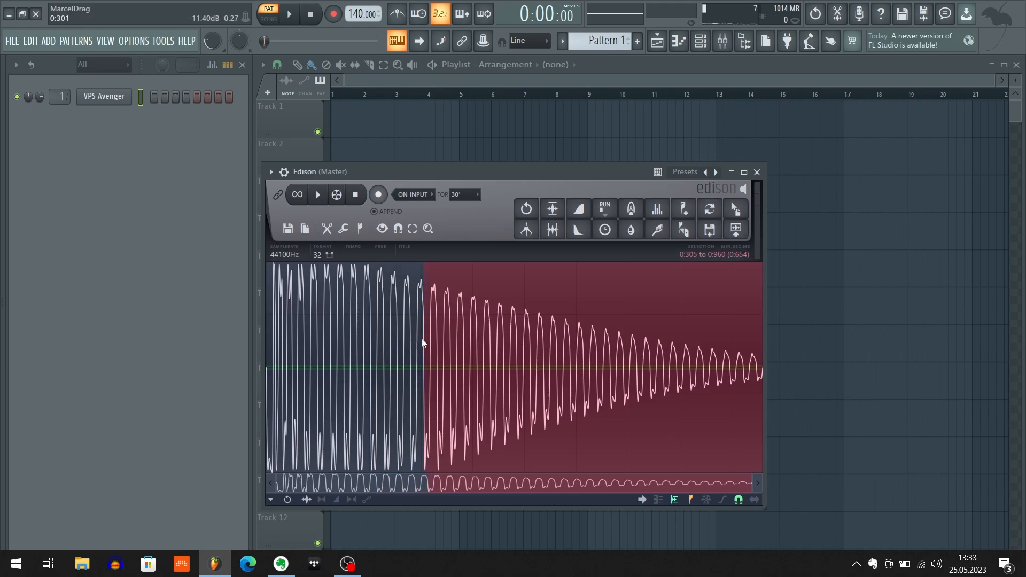
{"action": "key", "text": "alt+o"}
{"action": "left_click", "coordinate": [496, 368]}
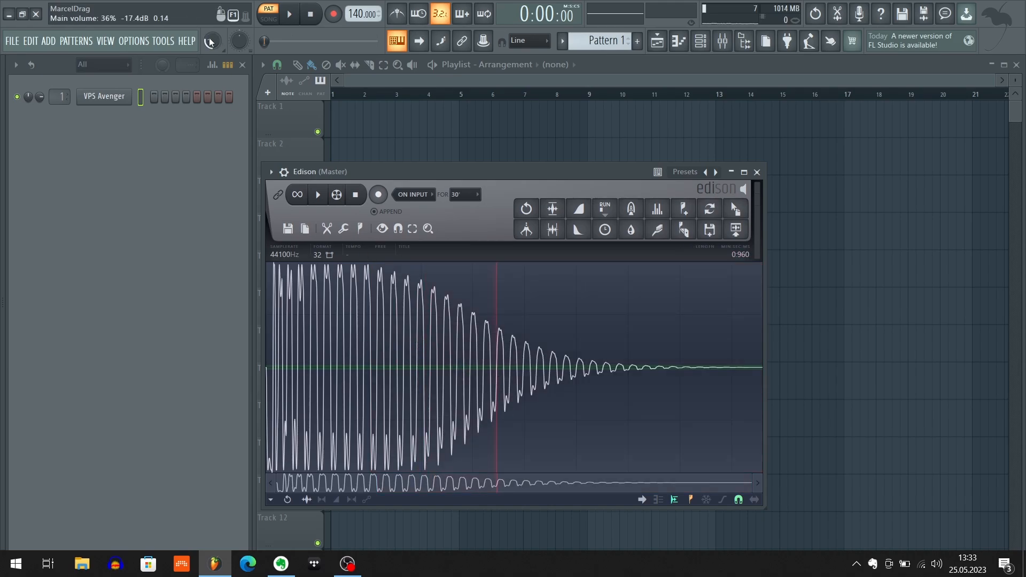
- Select the entire faded sample in Edison and play it back
{"action": "left_click_drag", "start_coordinate": [425, 172], "coordinate": [404, 163]}
{"action": "left_click_drag", "start_coordinate": [383, 348], "coordinate": [749, 351]}
{"action": "key", "text": "space"}
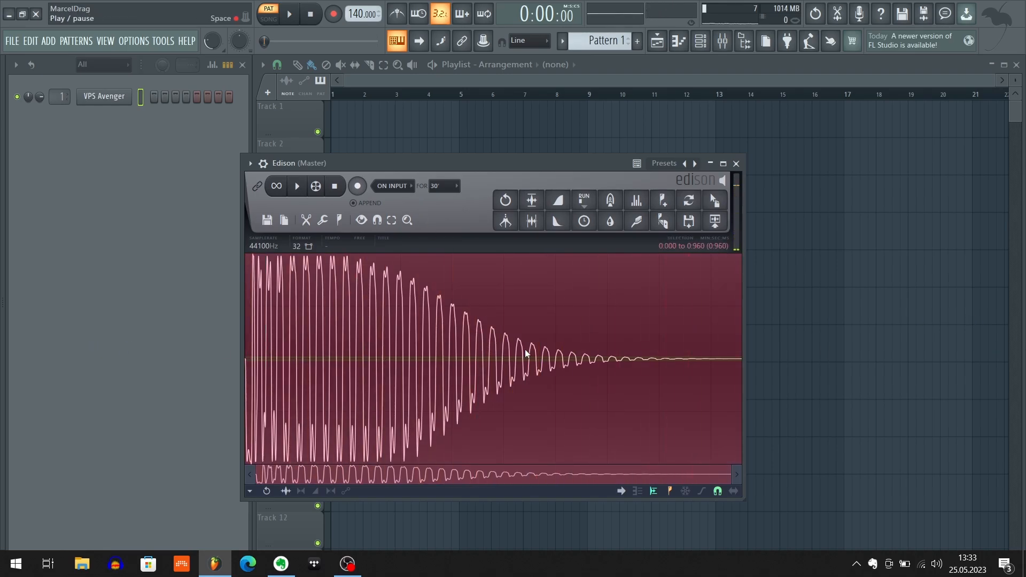
{"action": "key", "text": "space"}
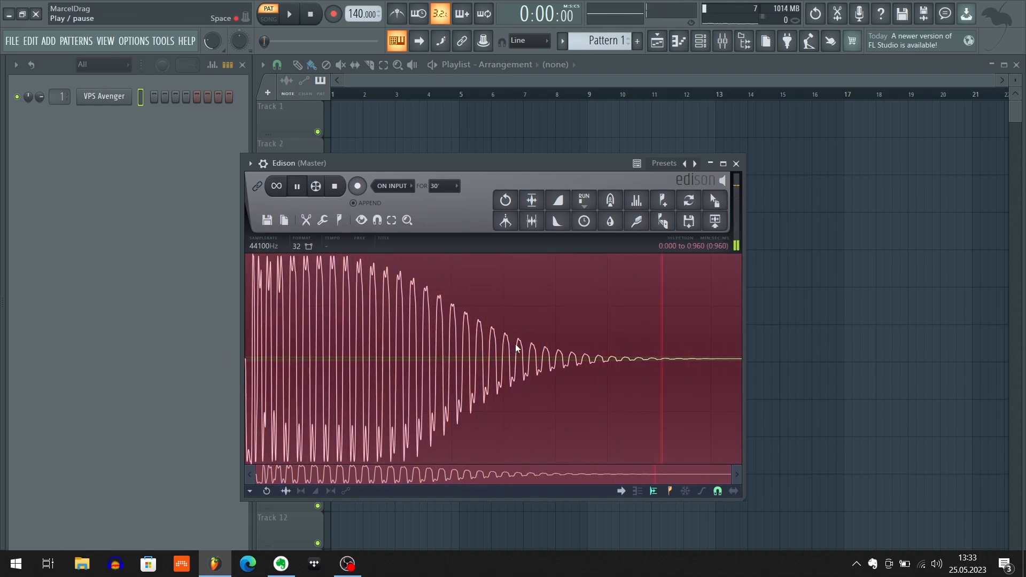
- Undo the selection changes and the fade-out on the 0.960 s sample
{"action": "key", "text": "ctrl+z"}
{"action": "key", "text": "ctrl+z"}
{"action": "key", "text": "ctrl+z"}
{"action": "key", "text": "ctrl+z"}
{"action": "key", "text": "ctrl+z"}
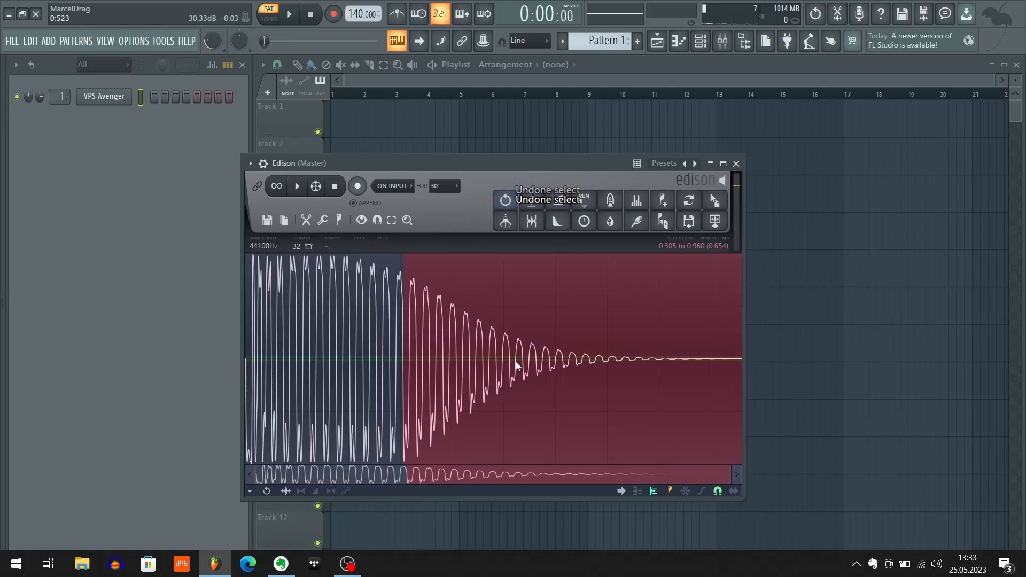
{"action": "key", "text": "ctrl+z"}
{"action": "key", "text": "ctrl+z"}
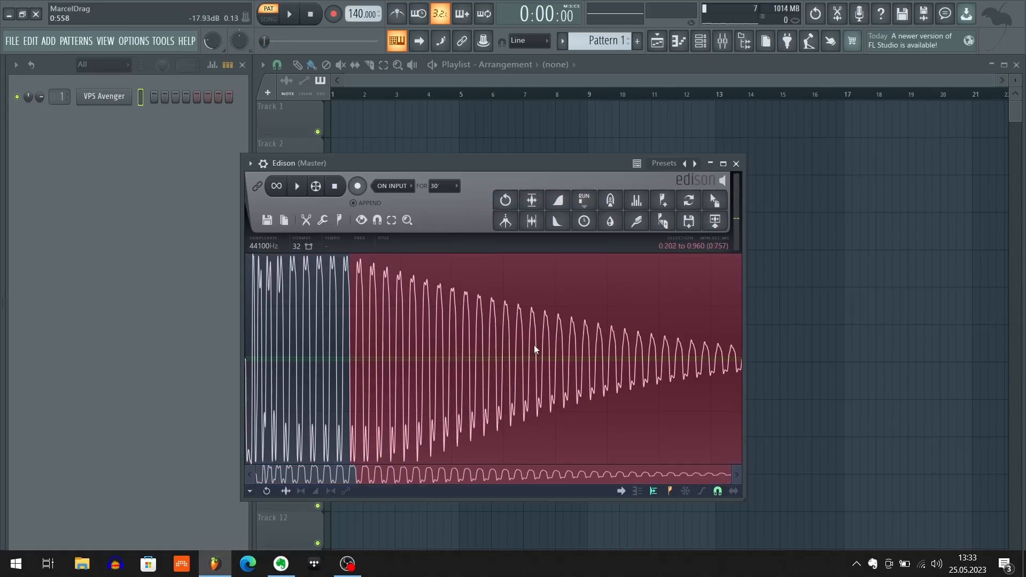
- Undo the earlier tail cut and delete the tail from about 1.165 s to the end instead
{"action": "key", "text": "ctrl+z"}
{"action": "key", "text": "ctrl+z"}
{"action": "key", "text": "ctrl+z"}
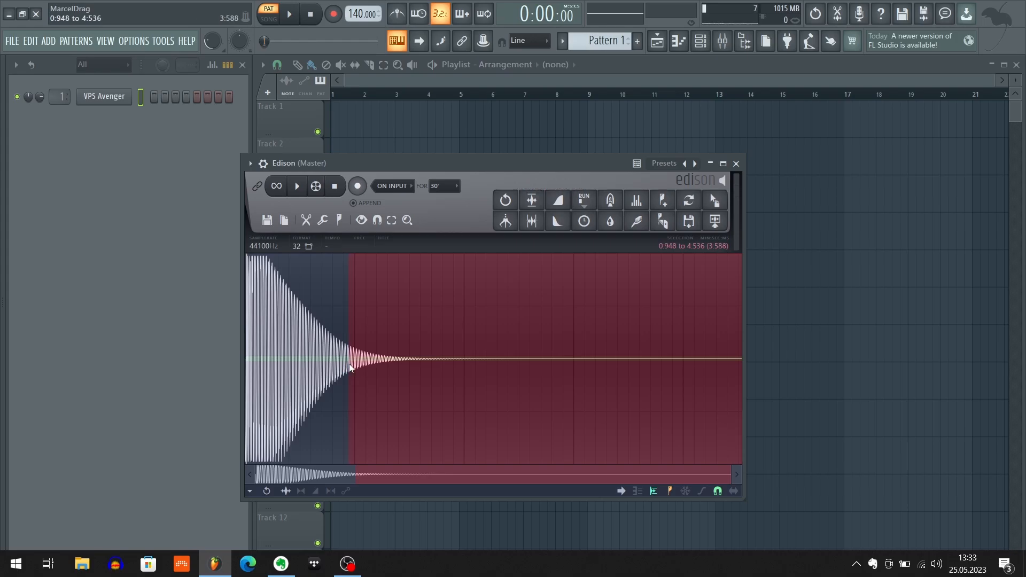
{"action": "key", "text": "ctrl+z"}
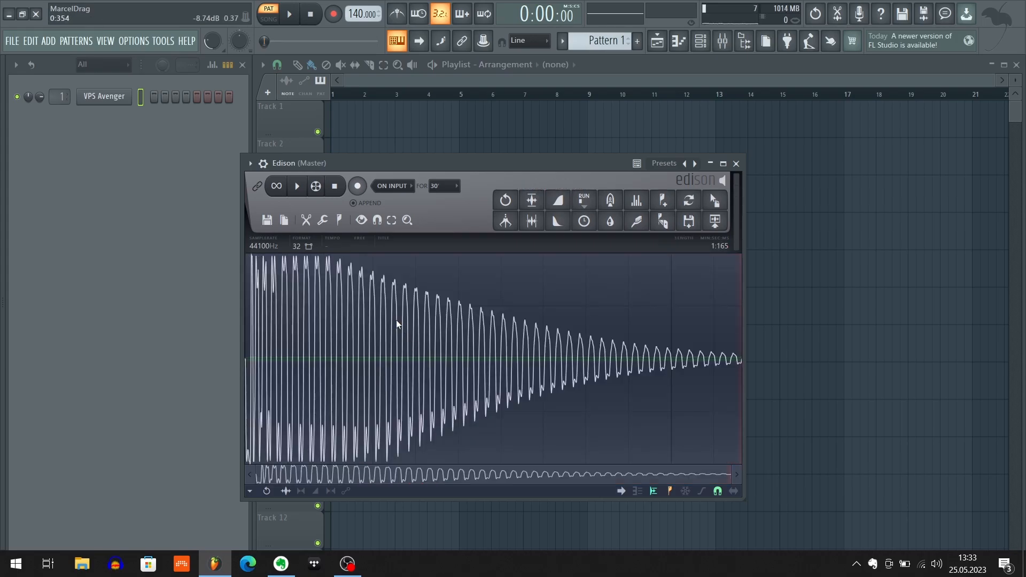
- Fade out the sample from about 0.356 s to its end at 1.165 s and play it back
{"action": "left_click_drag", "start_coordinate": [395, 323], "coordinate": [742, 369]}
{"action": "key", "text": "alt+o"}
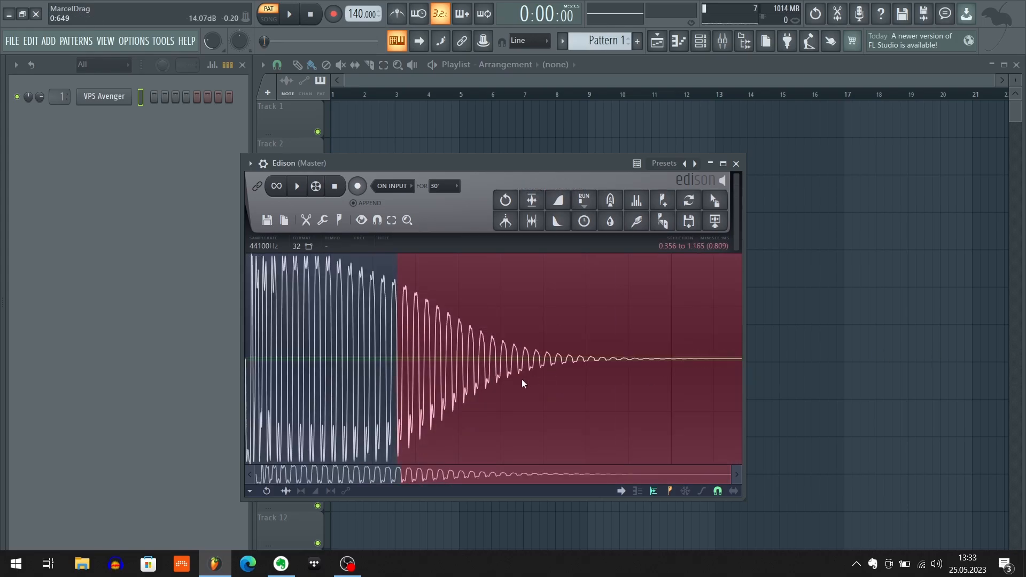
{"action": "left_click", "coordinate": [522, 379]}
{"action": "key", "text": "space"}
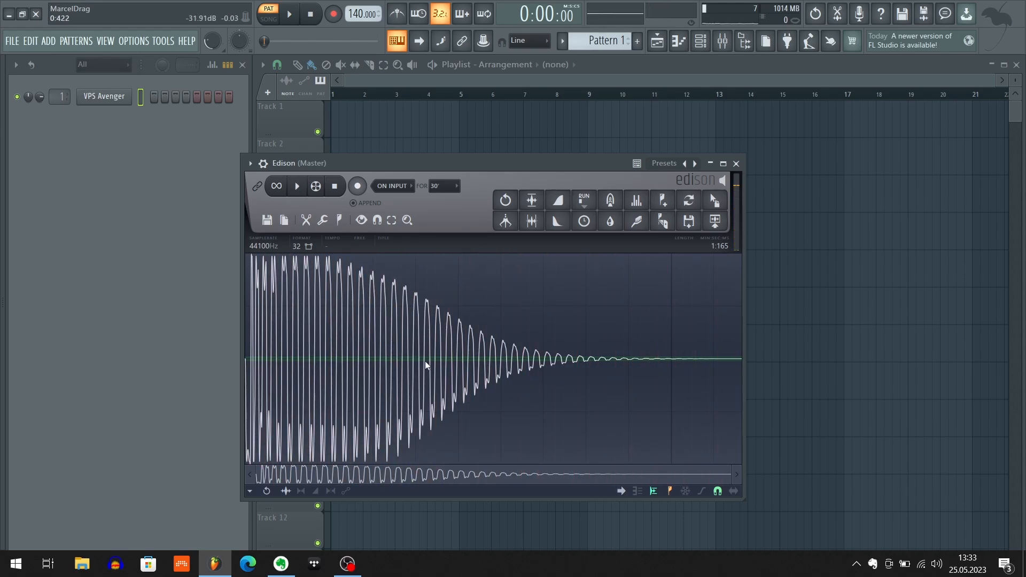
- Try a second fade-out from about 0.408 s to the end, audition it, and undo it
{"action": "left_click_drag", "start_coordinate": [420, 362], "coordinate": [798, 363]}
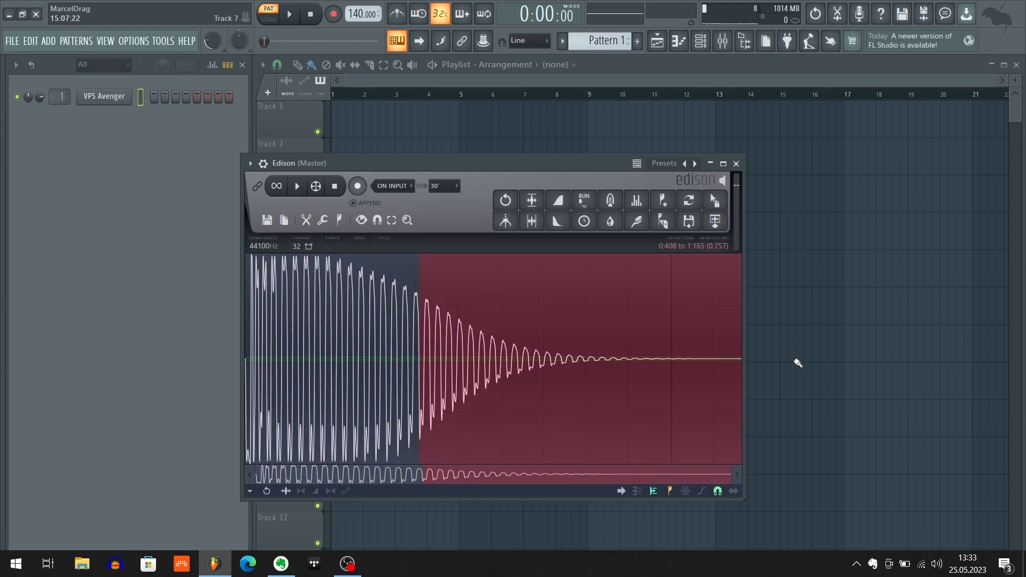
{"action": "left_click", "coordinate": [559, 374]}
{"action": "key", "text": "space"}
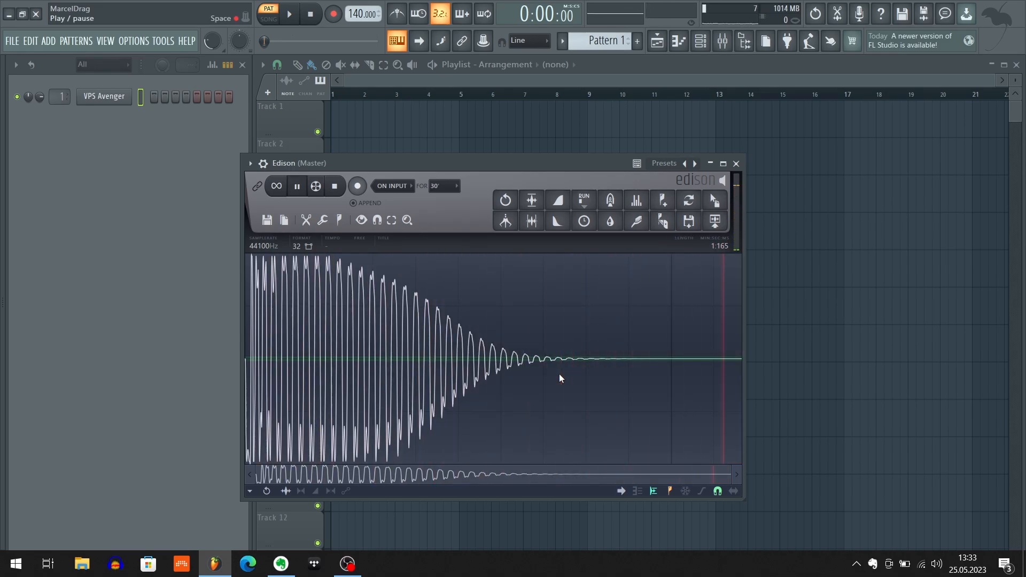
{"action": "key", "text": "ctrl+z"}
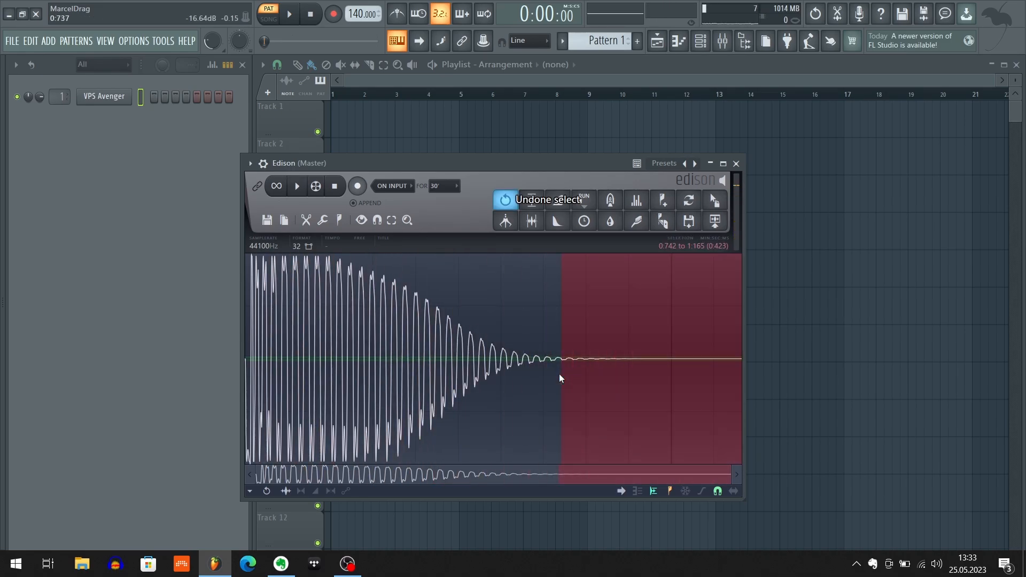
- Fade out the quiet tail from about 0.819 s to the end at 1.165 s and play back the sample
{"action": "left_click_drag", "start_coordinate": [559, 374], "coordinate": [597, 382]}
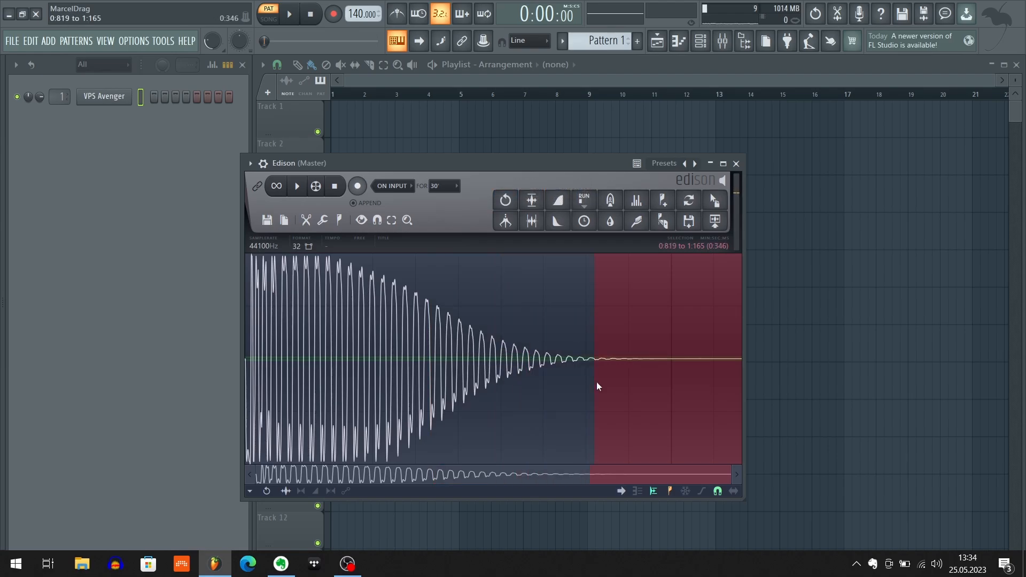
{"action": "left_click", "coordinate": [596, 383]}
{"action": "key", "text": "space"}
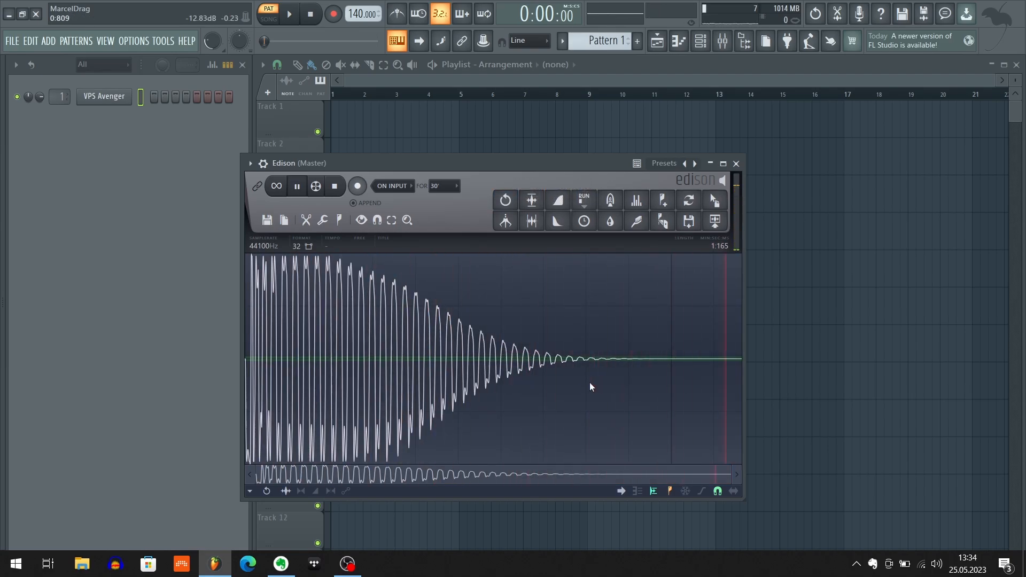